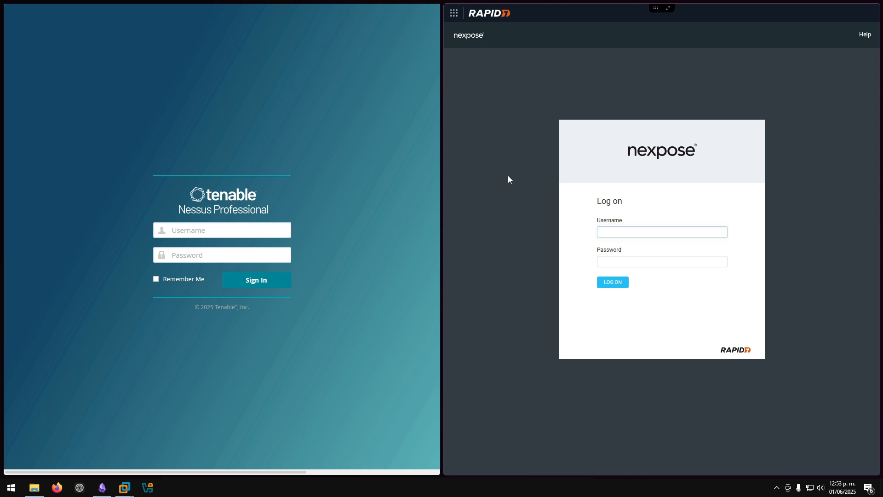
- Sign in to Nessus with the account username and password
{"action": "left_click", "coordinate": [618, 231]}
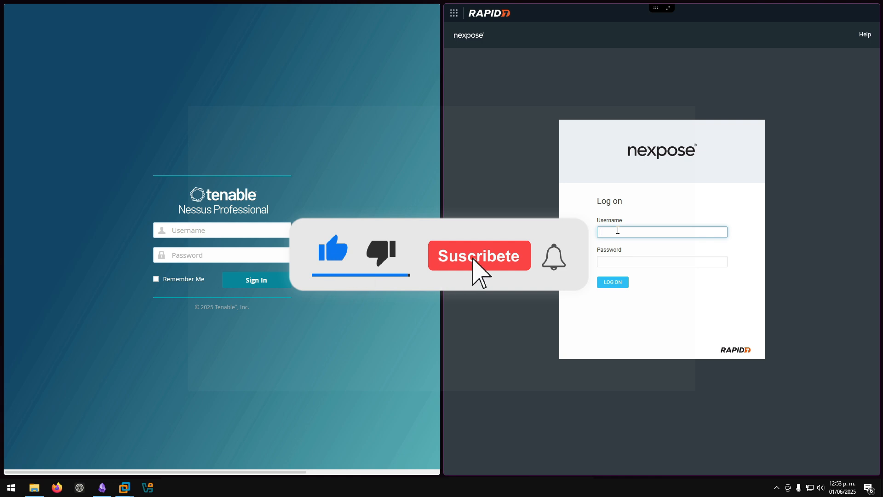
{"action": "left_click", "coordinate": [225, 231]}
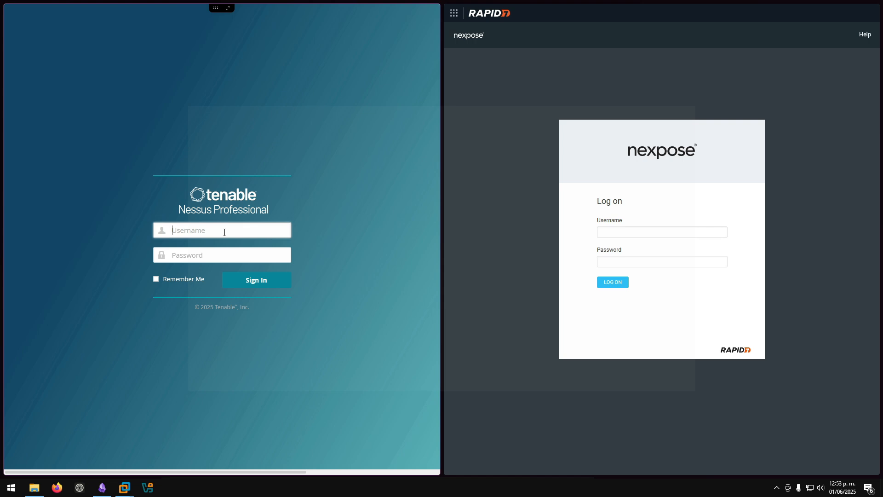
{"action": "left_click", "coordinate": [604, 235]}
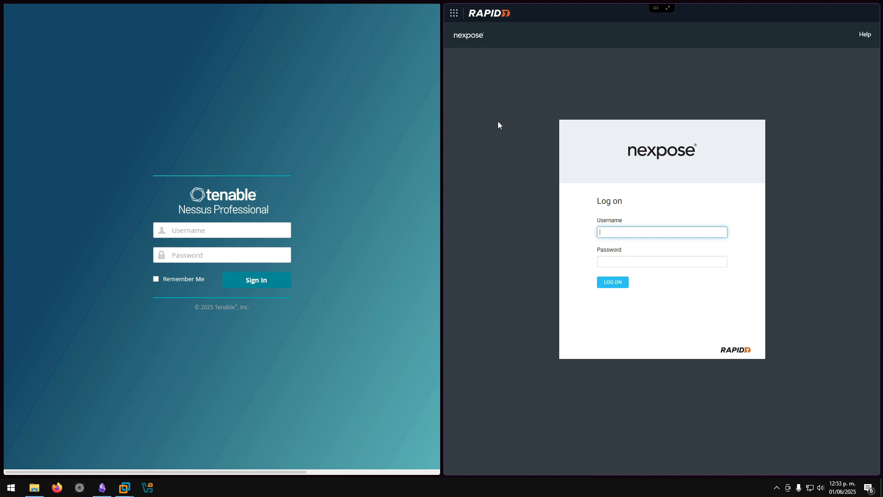
{"action": "left_click", "coordinate": [325, 137]}
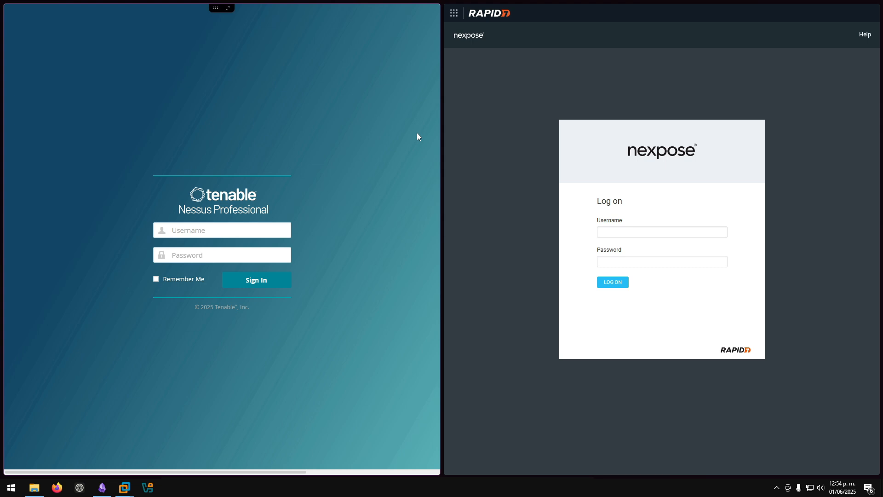
{"action": "left_click", "coordinate": [197, 232]}
{"action": "left_click", "coordinate": [194, 254]}
{"action": "left_click", "coordinate": [196, 236]}
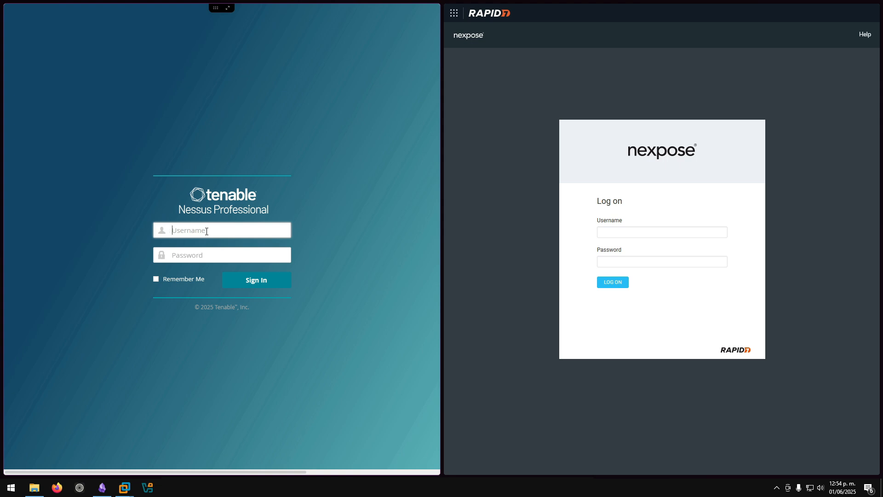
{"action": "type", "text": "user"}
{"action": "key", "text": "Tab"}
{"action": "type", "text": "******"}
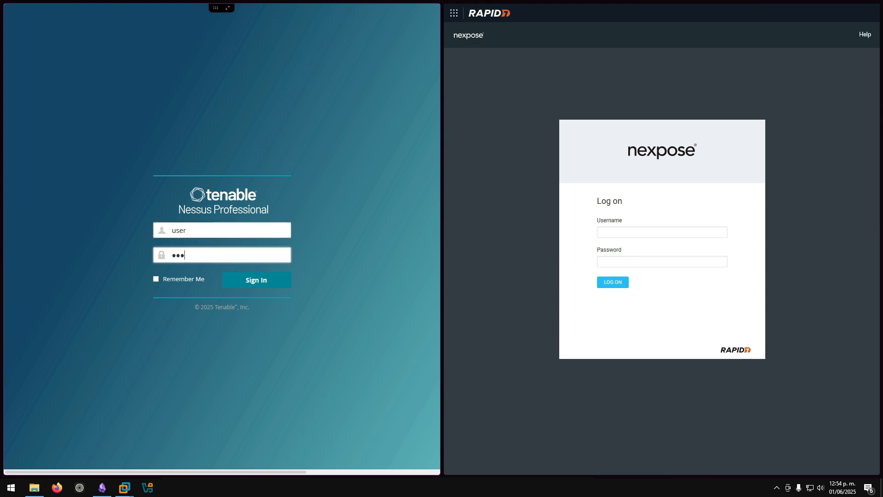
{"action": "key", "text": "Return"}
- Log on to Nexpose with the same username and password
{"action": "left_click", "coordinate": [627, 234]}
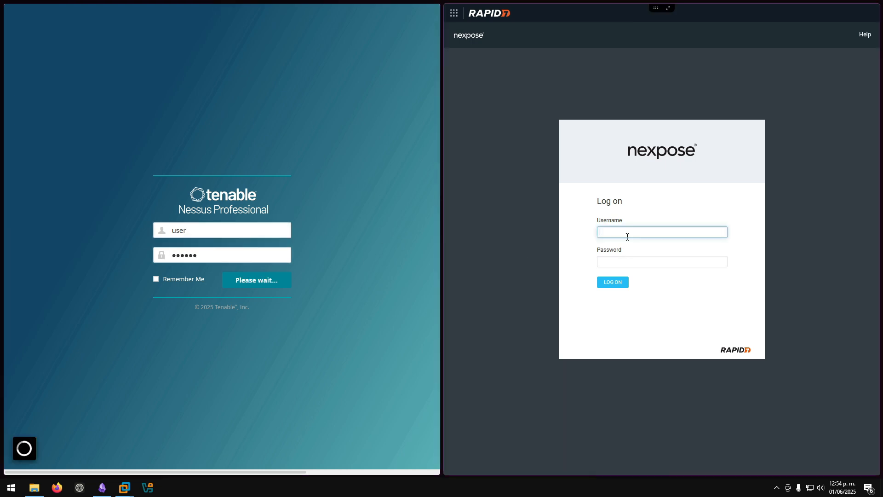
{"action": "type", "text": "user"}
{"action": "key", "text": "Tab"}
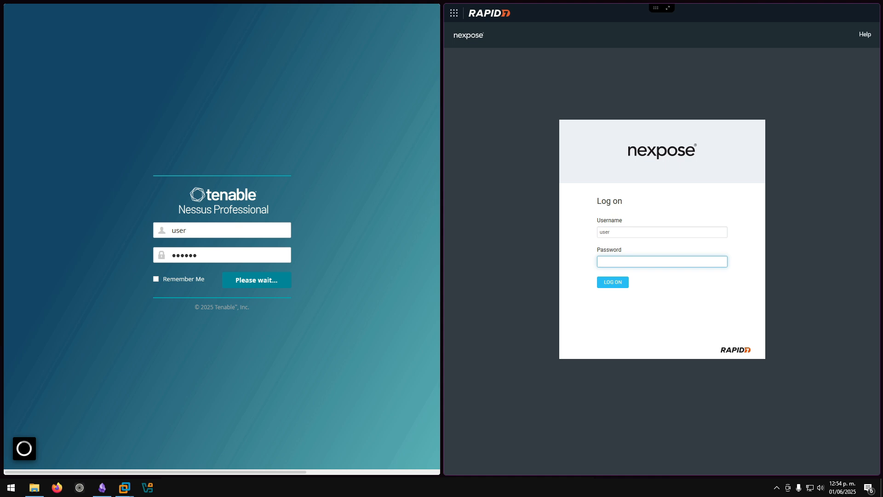
{"action": "type", "text": "******"}
{"action": "key", "text": "Return"}
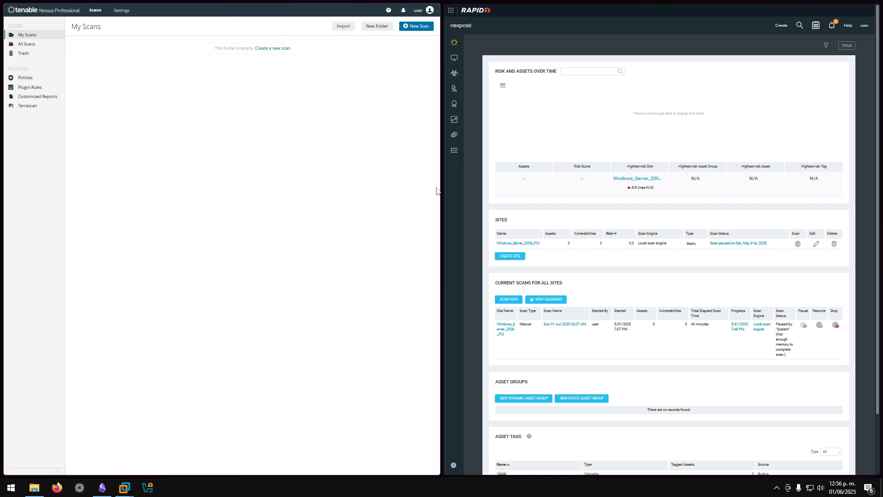
- Widen the Nessus window beside Nexpose and check the account menu
{"action": "left_click_drag", "start_coordinate": [442, 189], "coordinate": [675, 181]}
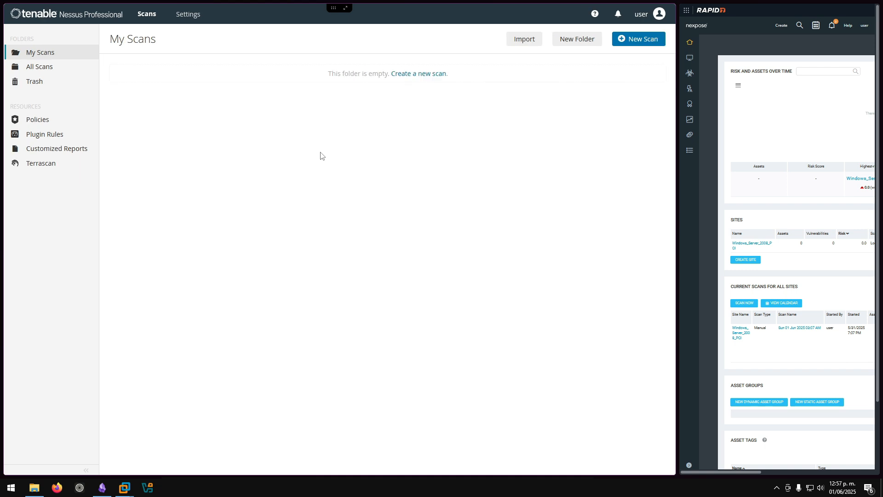
{"action": "left_click", "coordinate": [660, 14]}
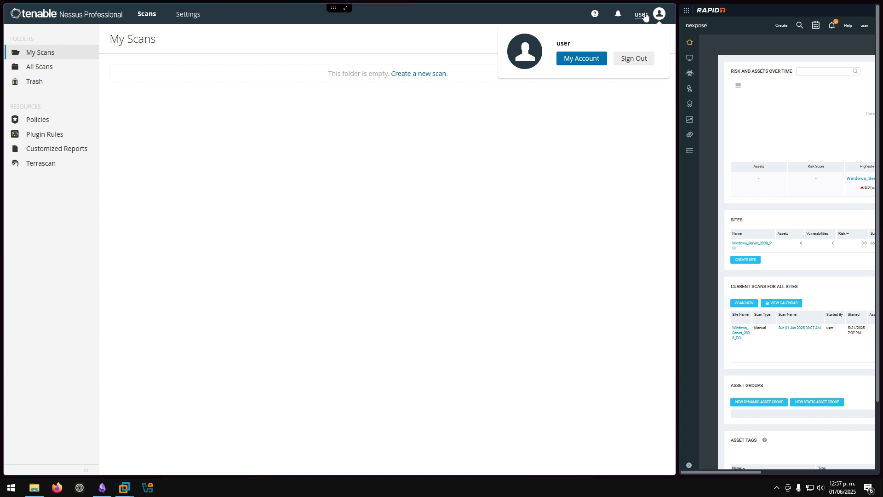
{"action": "left_click", "coordinate": [325, 189]}
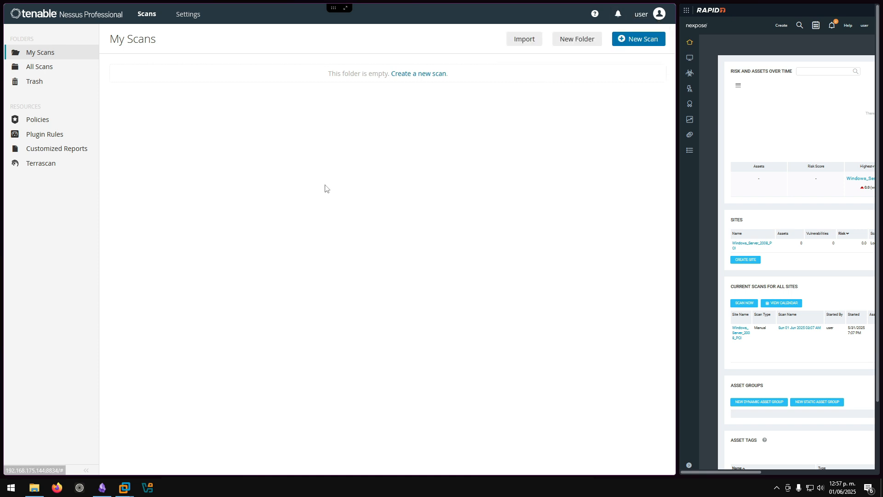
- Review the Nessus license utilization and software update details, then go back to My Scans
{"action": "left_click", "coordinate": [185, 21]}
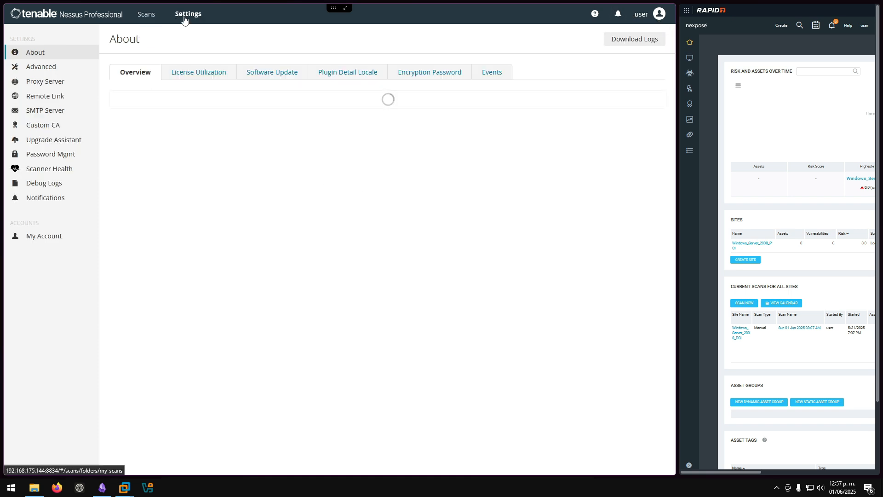
{"action": "left_click", "coordinate": [193, 72]}
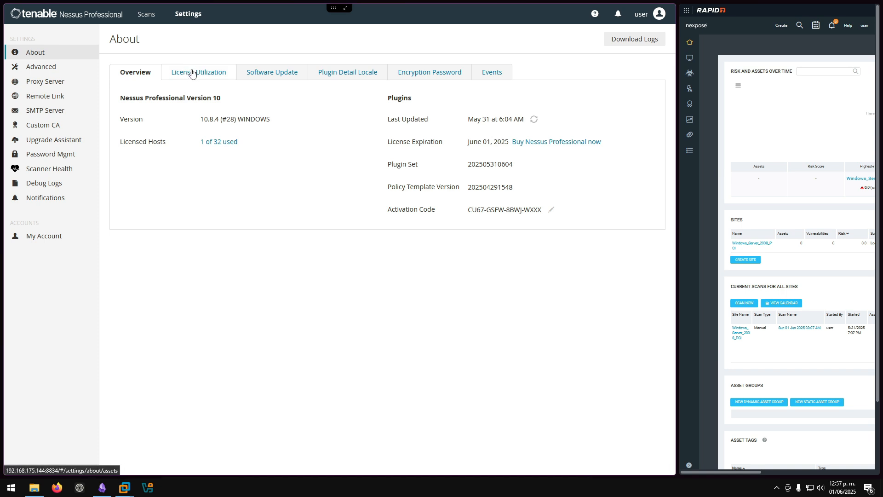
{"action": "left_click", "coordinate": [259, 78]}
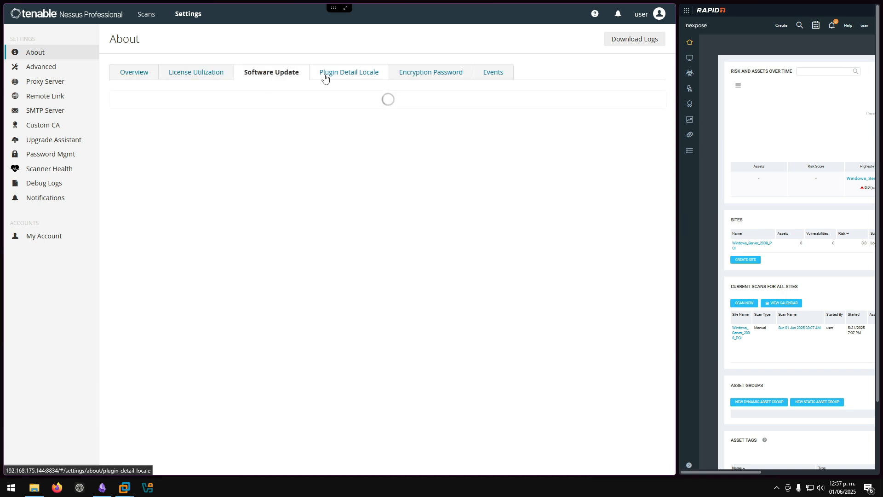
{"action": "left_click", "coordinate": [148, 17]}
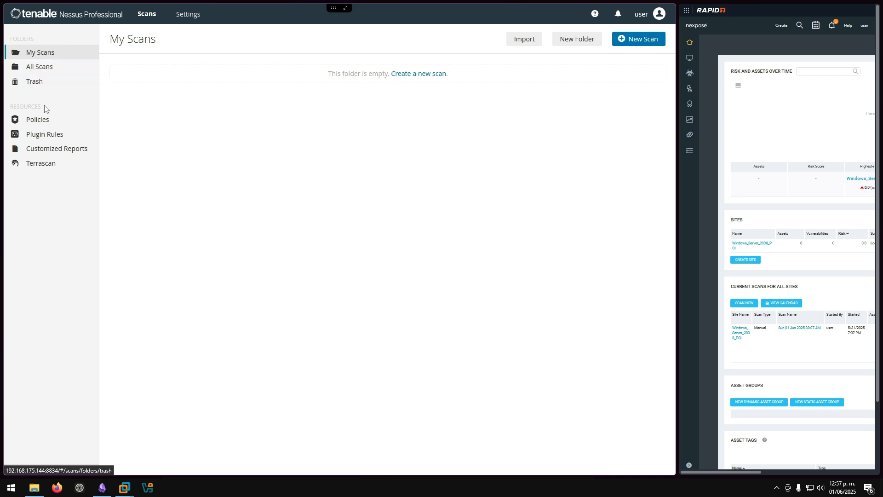
{"action": "left_click", "coordinate": [41, 119]}
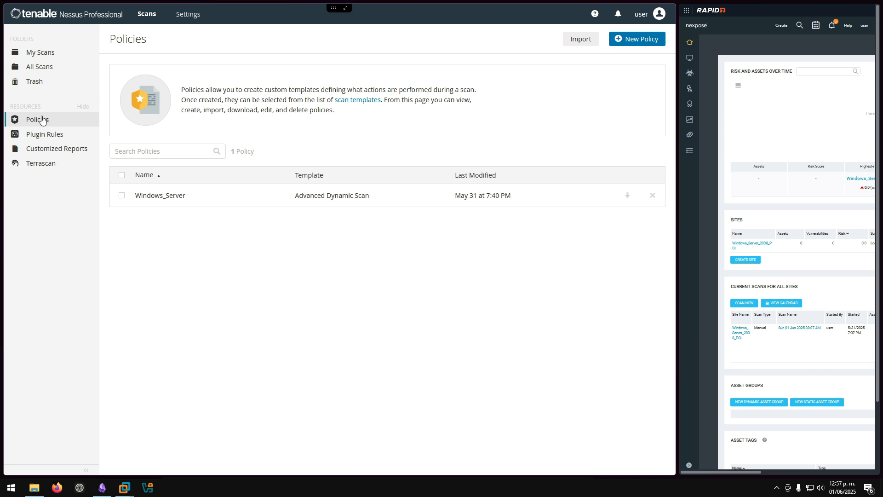
{"action": "left_click", "coordinate": [39, 134]}
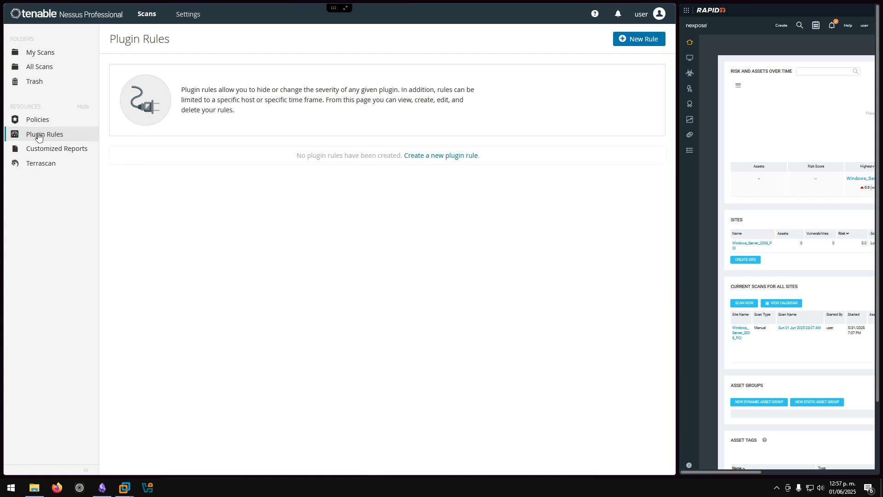
{"action": "left_click", "coordinate": [40, 164]}
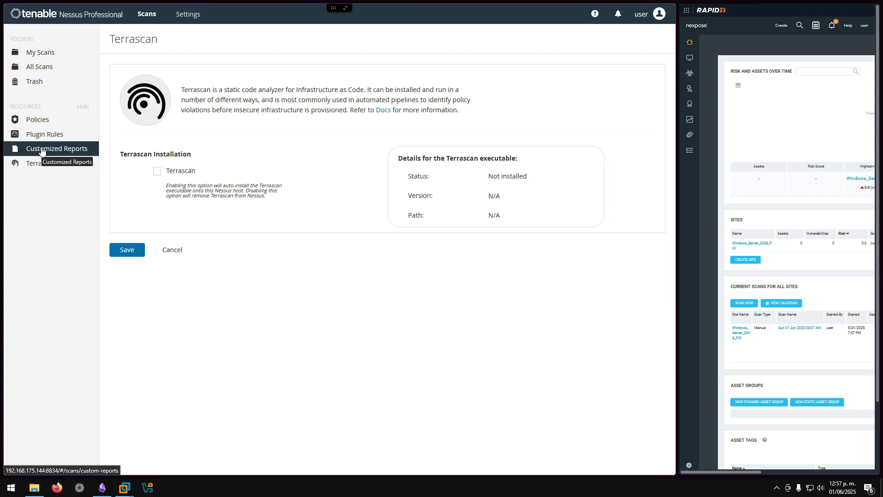
{"action": "left_click", "coordinate": [48, 51]}
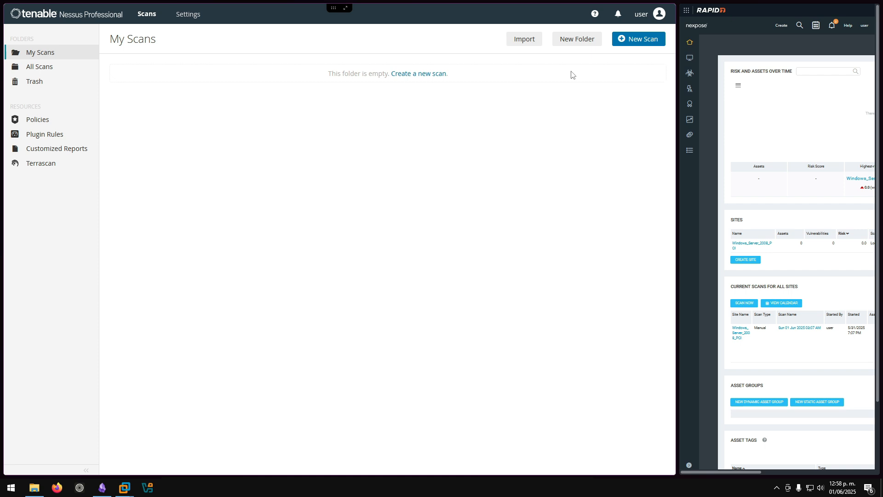
- Start a new Nessus scan and browse the vulnerability and compliance scan templates
{"action": "left_click", "coordinate": [639, 43]}
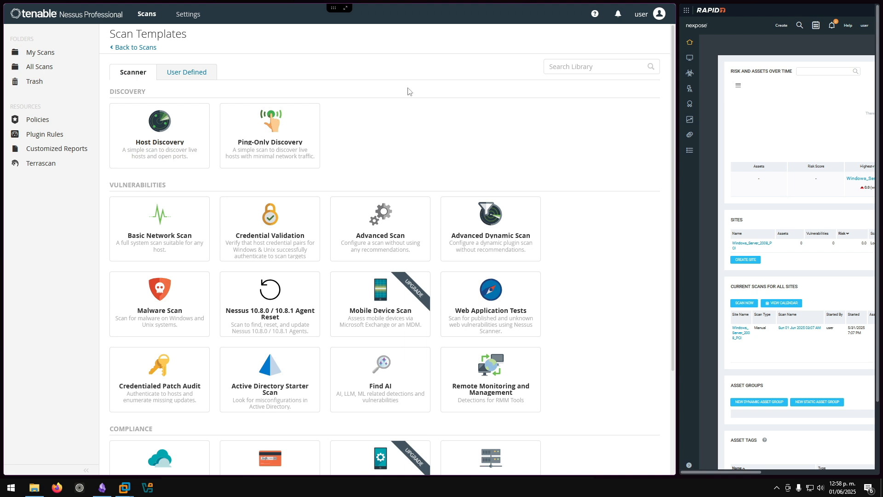
{"action": "scroll", "coordinate": [403, 100], "scroll_direction": "down", "scroll_amount": 2}
{"action": "scroll", "coordinate": [438, 105], "scroll_direction": "up", "scroll_amount": 2}
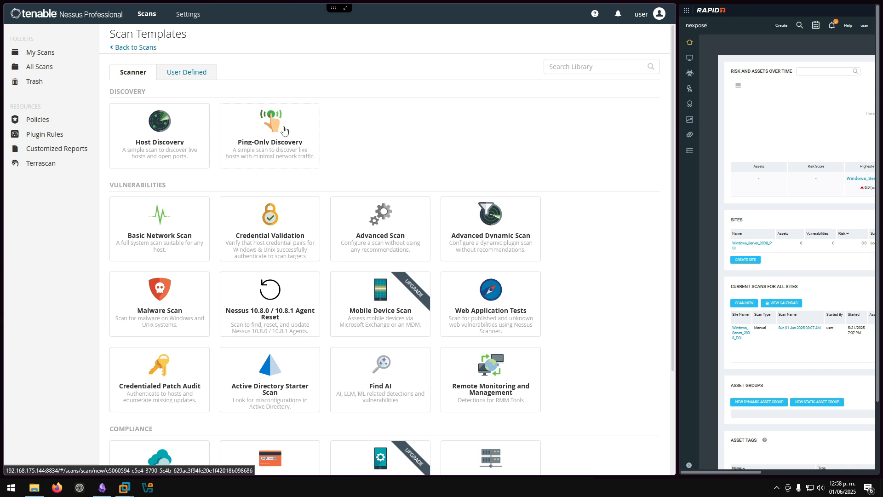
{"action": "scroll", "coordinate": [276, 129], "scroll_direction": "down", "scroll_amount": 3}
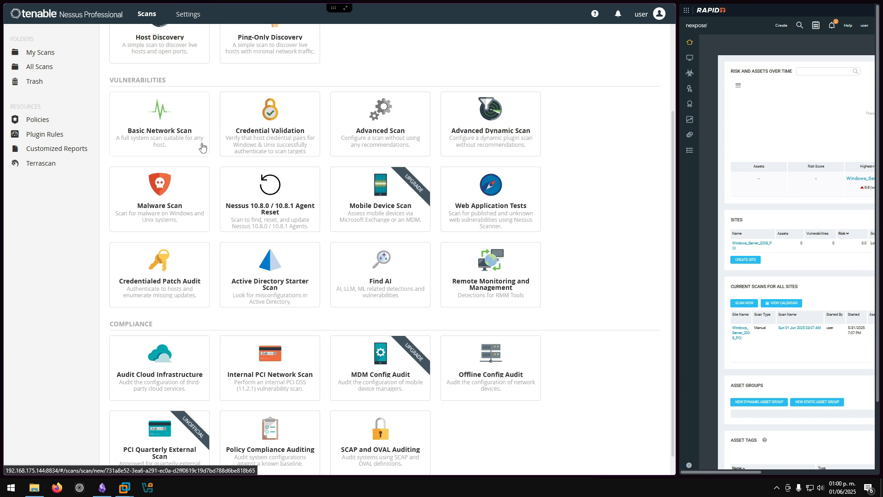
{"action": "scroll", "coordinate": [146, 210], "scroll_direction": "down", "scroll_amount": 1}
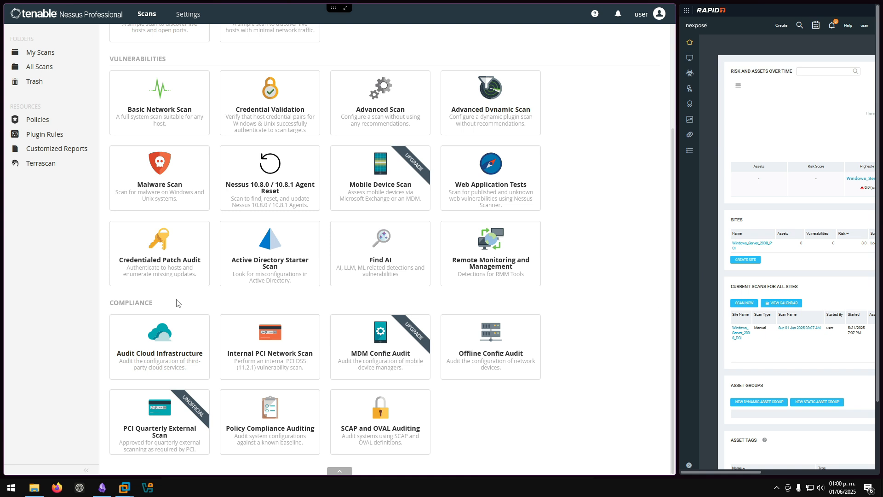
{"action": "scroll", "coordinate": [185, 300], "scroll_direction": "up", "scroll_amount": 3}
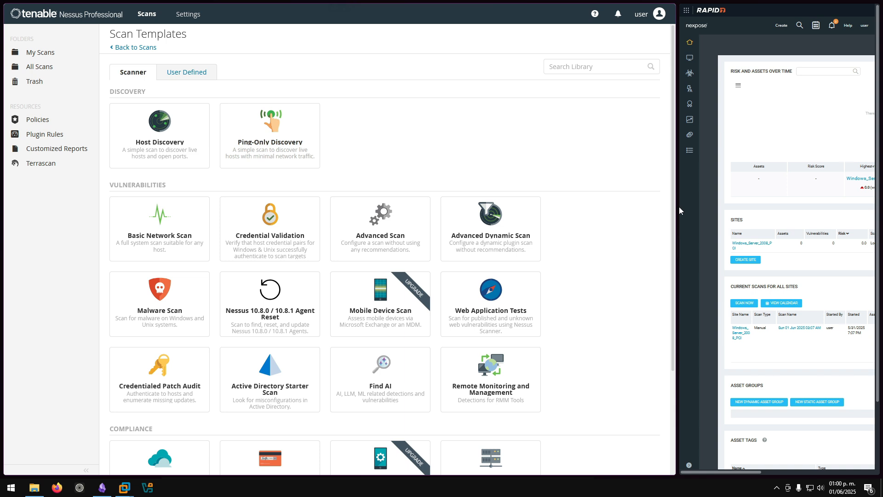
- Widen Nexpose, view its Vulnerabilities overview, then the empty Automated Actions page
{"action": "left_click_drag", "start_coordinate": [678, 207], "coordinate": [195, 198]}
{"action": "scroll", "coordinate": [276, 177], "scroll_direction": "down", "scroll_amount": 3}
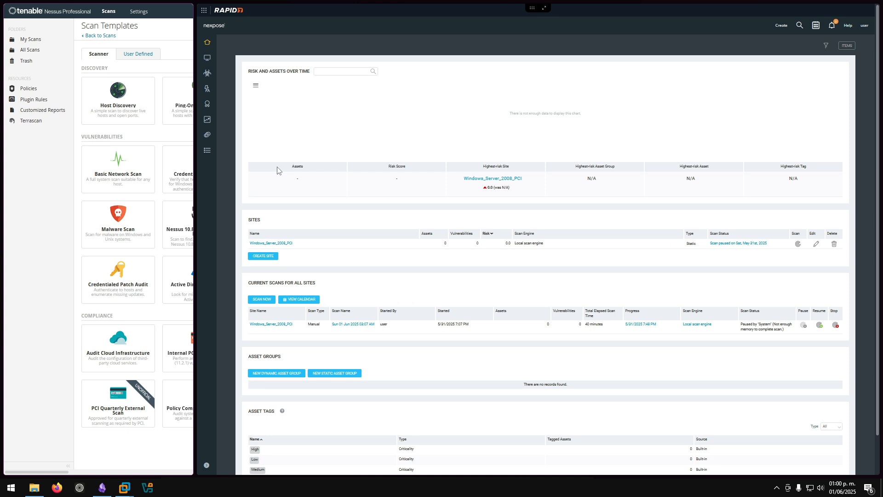
{"action": "scroll", "coordinate": [324, 153], "scroll_direction": "down", "scroll_amount": 3}
{"action": "scroll", "coordinate": [324, 153], "scroll_direction": "up", "scroll_amount": 3}
{"action": "scroll", "coordinate": [265, 111], "scroll_direction": "up", "scroll_amount": 1}
{"action": "scroll", "coordinate": [265, 111], "scroll_direction": "up", "scroll_amount": 1}
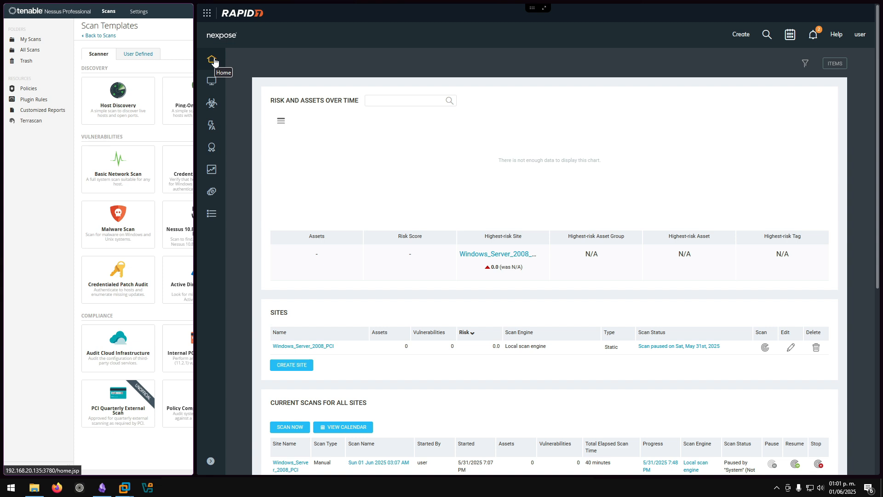
{"action": "left_click", "coordinate": [214, 109]}
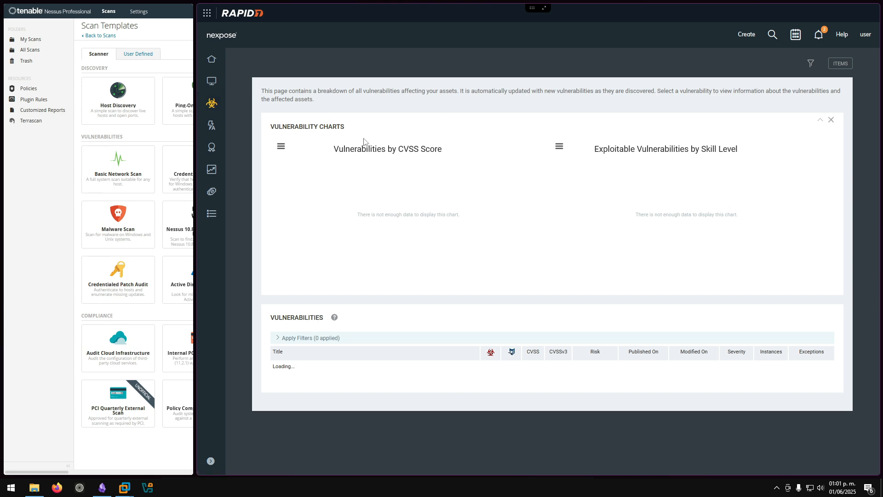
{"action": "left_click", "coordinate": [212, 126]}
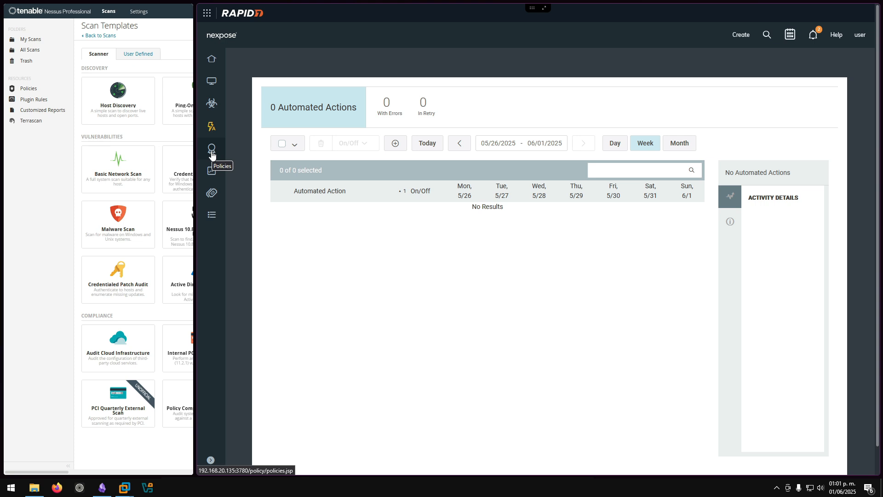
- Browse Nexpose's 3271 built-in CIS policies, then widen the Nessus window again
{"action": "left_click", "coordinate": [212, 153]}
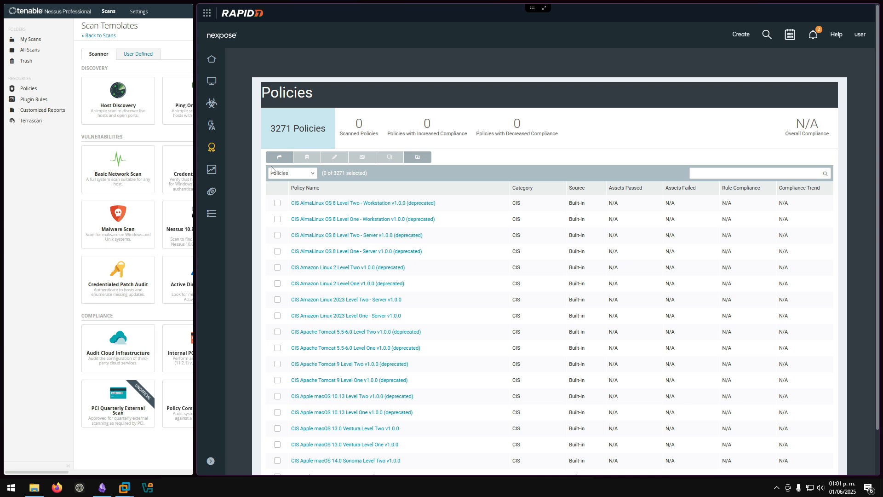
{"action": "scroll", "coordinate": [297, 173], "scroll_direction": "up", "scroll_amount": 3}
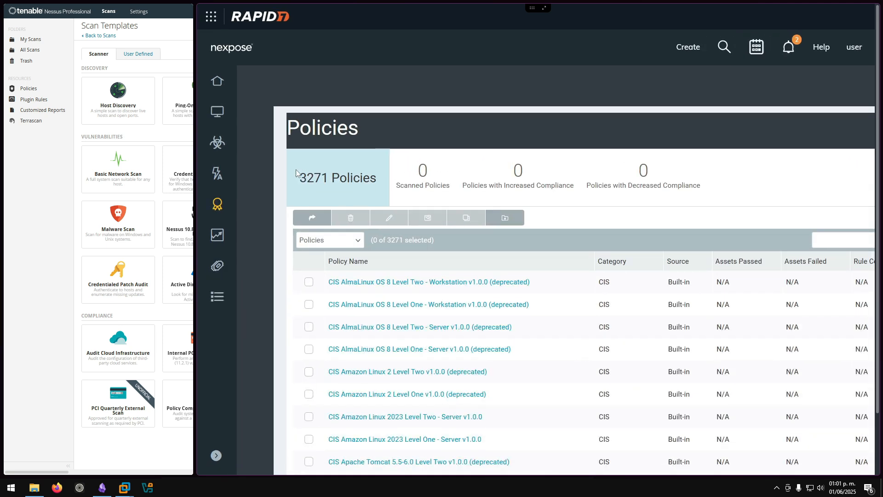
{"action": "scroll", "coordinate": [297, 174], "scroll_direction": "down", "scroll_amount": 1}
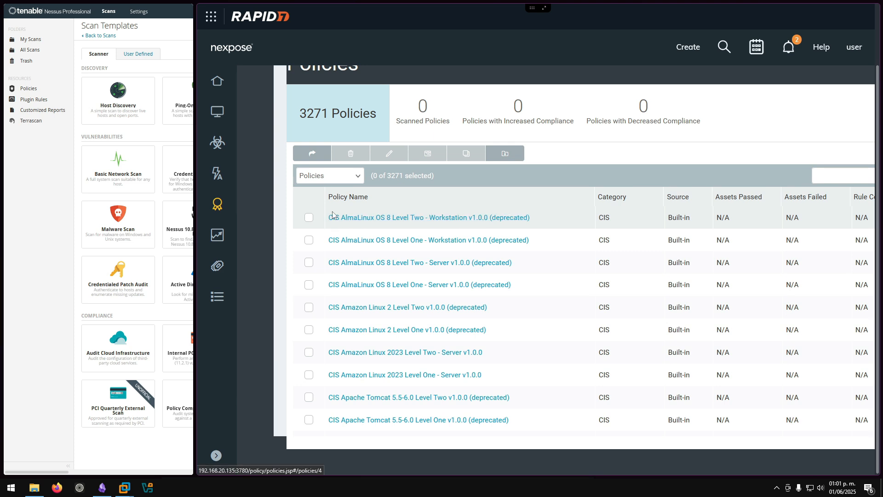
{"action": "left_click", "coordinate": [356, 178]}
{"action": "left_click", "coordinate": [357, 177]}
{"action": "scroll", "coordinate": [359, 217], "scroll_direction": "down", "scroll_amount": 10}
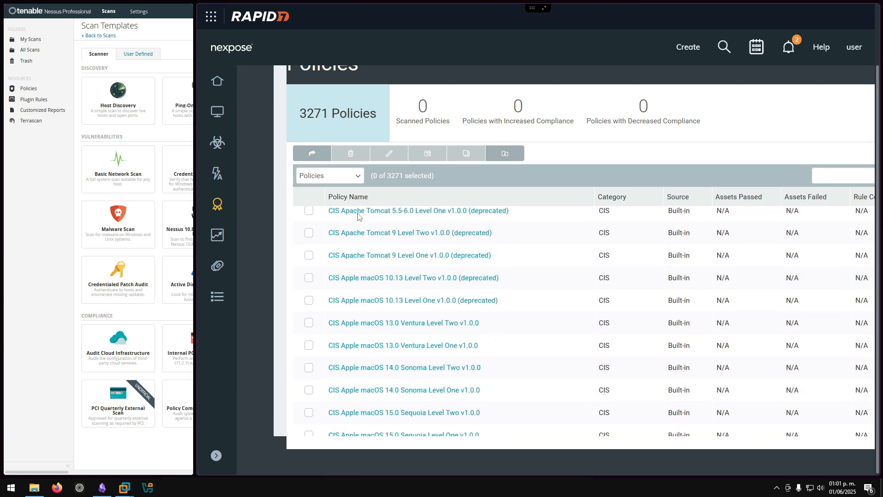
{"action": "scroll", "coordinate": [359, 220], "scroll_direction": "down", "scroll_amount": 5}
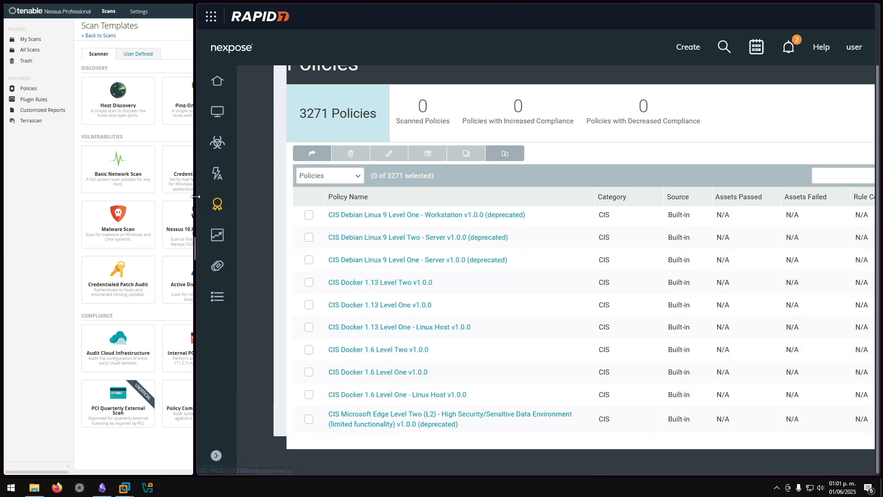
{"action": "left_click_drag", "start_coordinate": [196, 199], "coordinate": [425, 199]}
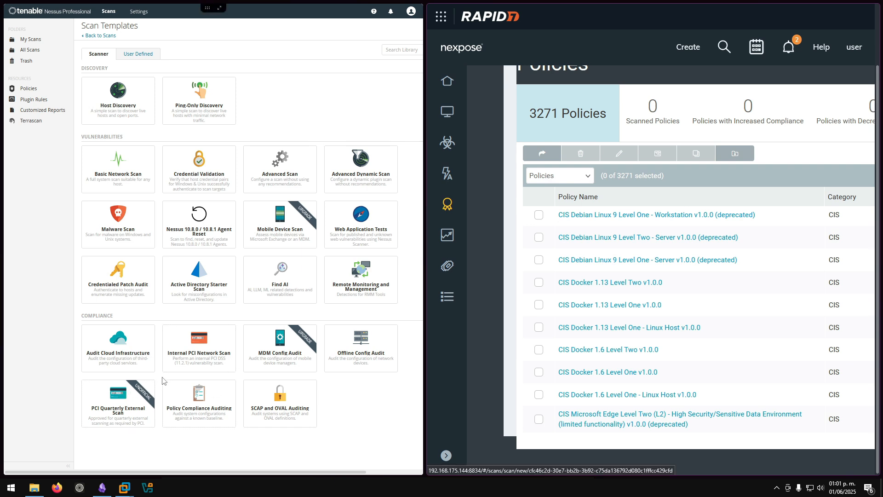
- Start a Policy Compliance Auditing scan and filter its compliance audits for CIS
{"action": "scroll", "coordinate": [167, 378], "scroll_direction": "up", "scroll_amount": 2}
{"action": "scroll", "coordinate": [169, 368], "scroll_direction": "down", "scroll_amount": 3}
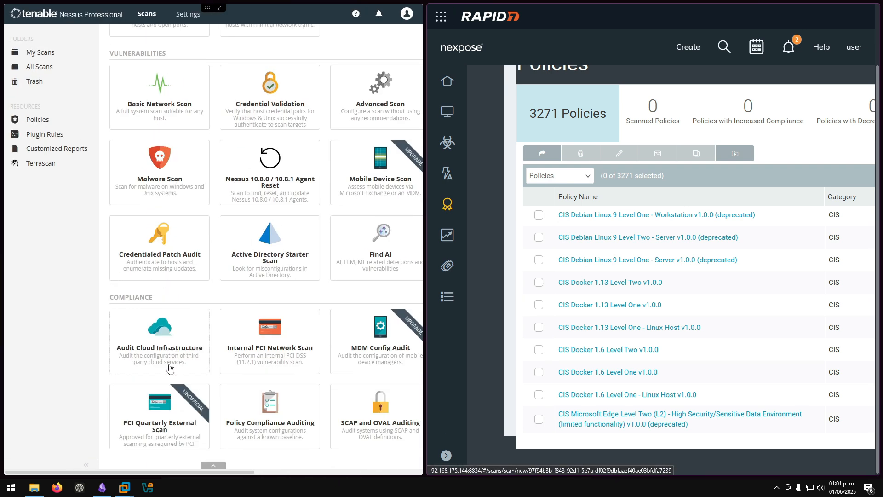
{"action": "left_click", "coordinate": [270, 400]}
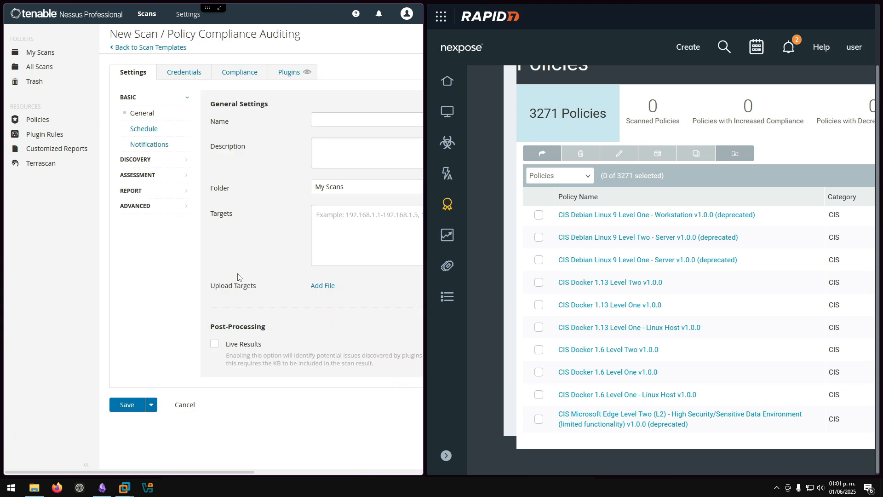
{"action": "left_click", "coordinate": [239, 74]}
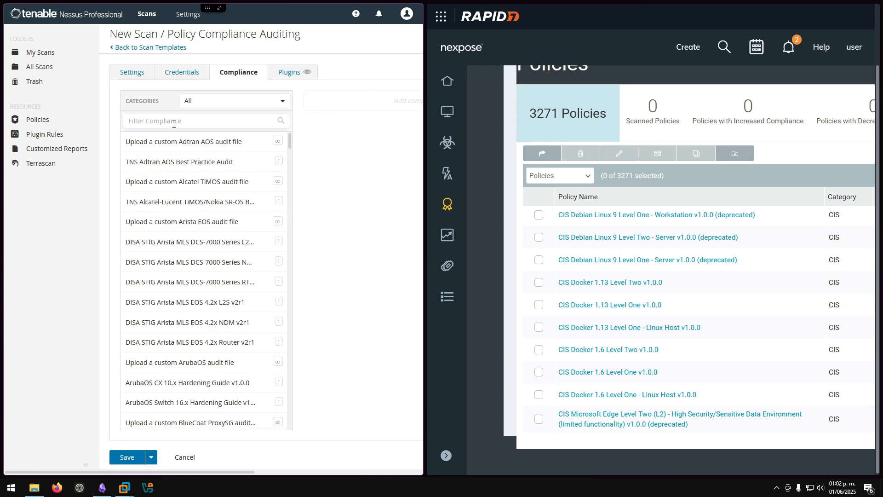
{"action": "type", "text": "CIS"}
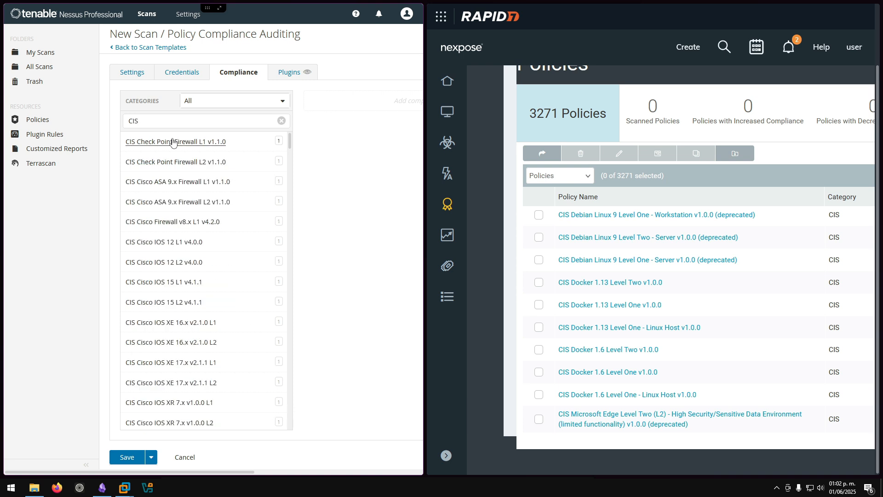
{"action": "scroll", "coordinate": [173, 147], "scroll_direction": "down", "scroll_amount": 7}
{"action": "scroll", "coordinate": [173, 160], "scroll_direction": "up", "scroll_amount": 6}
{"action": "scroll", "coordinate": [193, 193], "scroll_direction": "down", "scroll_amount": 15}
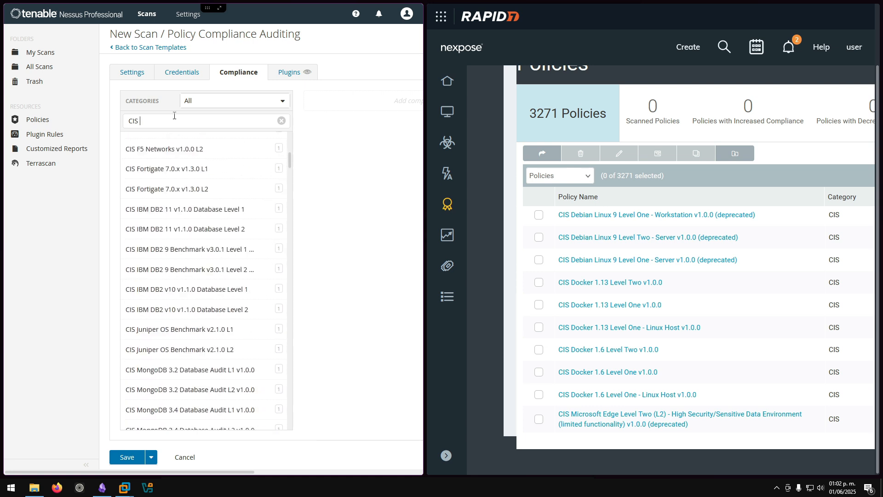
{"action": "scroll", "coordinate": [212, 181], "scroll_direction": "down", "scroll_amount": 15}
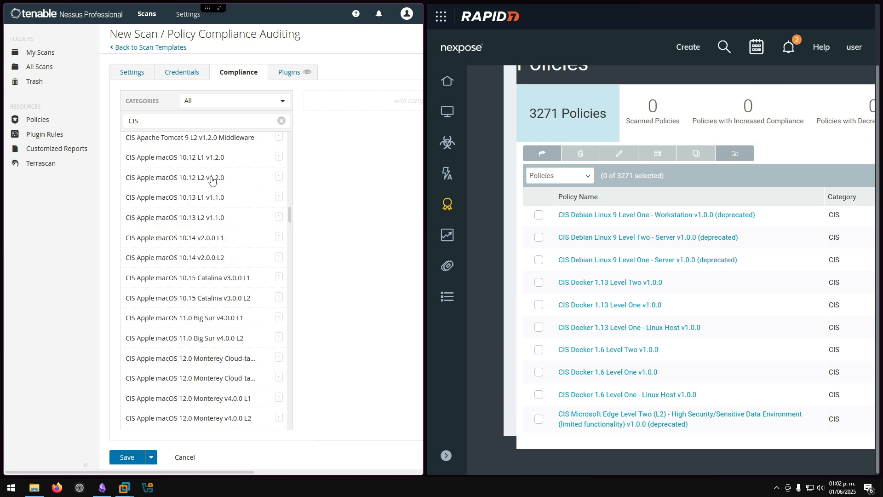
{"action": "scroll", "coordinate": [216, 178], "scroll_direction": "down", "scroll_amount": 20}
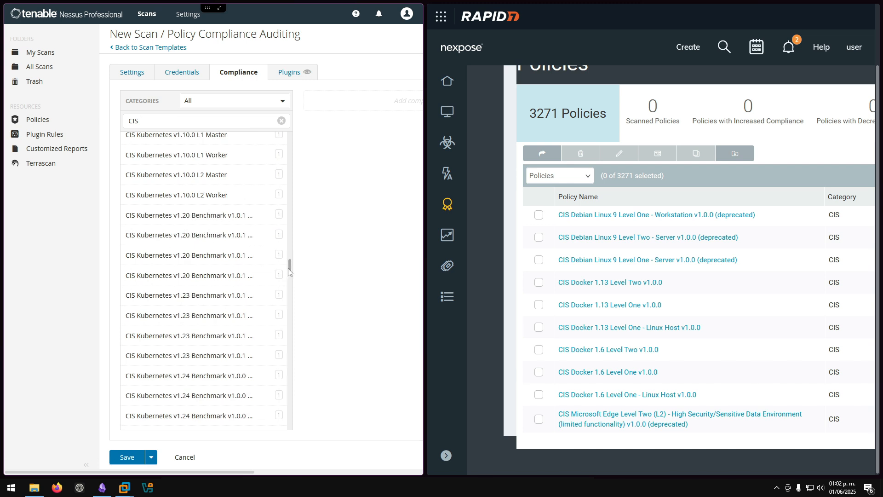
{"action": "scroll", "coordinate": [287, 338], "scroll_direction": "down", "scroll_amount": 10}
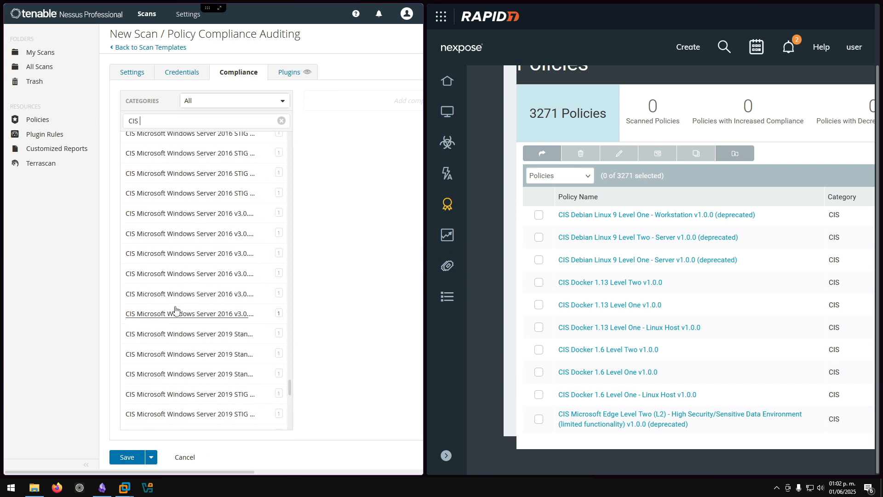
{"action": "scroll", "coordinate": [209, 221], "scroll_direction": "up", "scroll_amount": 6}
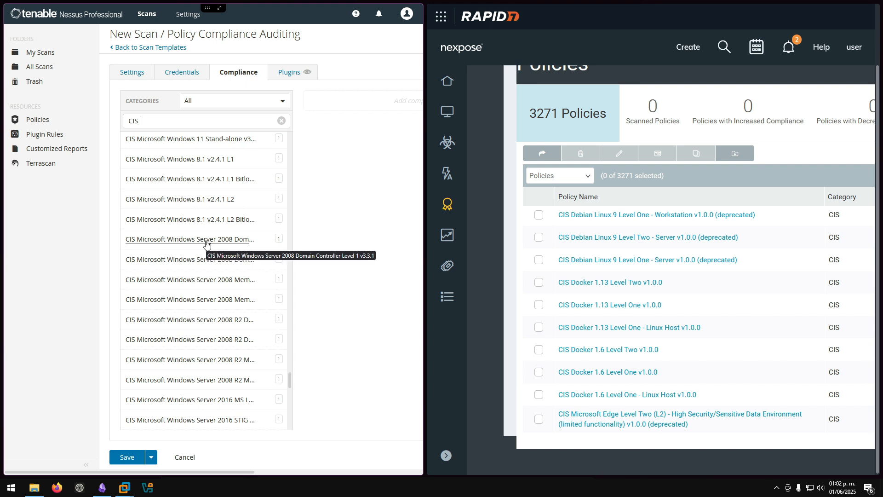
{"action": "scroll", "coordinate": [581, 233], "scroll_direction": "down", "scroll_amount": 1}
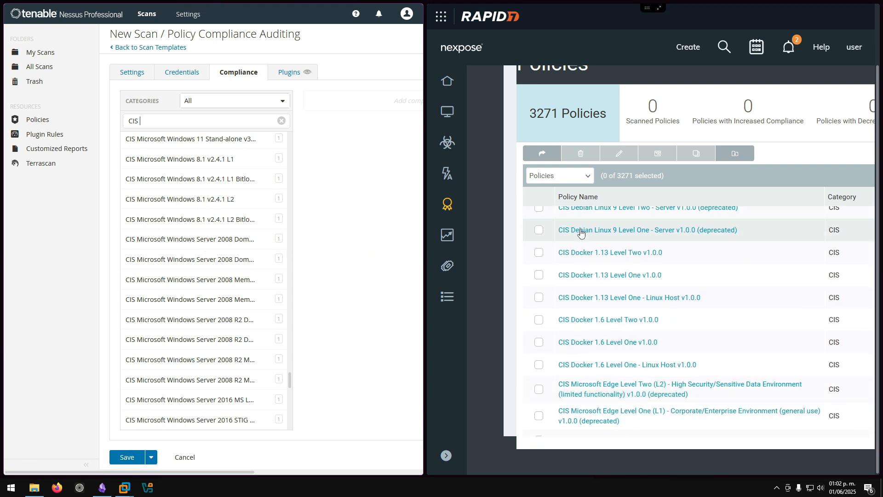
{"action": "scroll", "coordinate": [581, 233], "scroll_direction": "down", "scroll_amount": 3}
- Add the Windows Server 2008 Domain Controller L1 and Member Server L2 audits, then return to Scan Templates unsaved
{"action": "key", "text": "ctrl+minus"}
{"action": "key", "text": "ctrl+minus"}
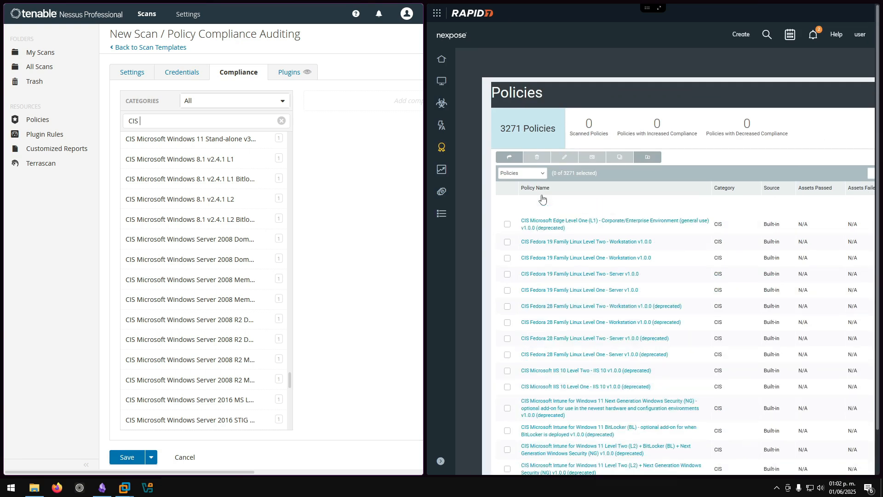
{"action": "key", "text": "ctrl+minus"}
{"action": "scroll", "coordinate": [542, 193], "scroll_direction": "down", "scroll_amount": 5}
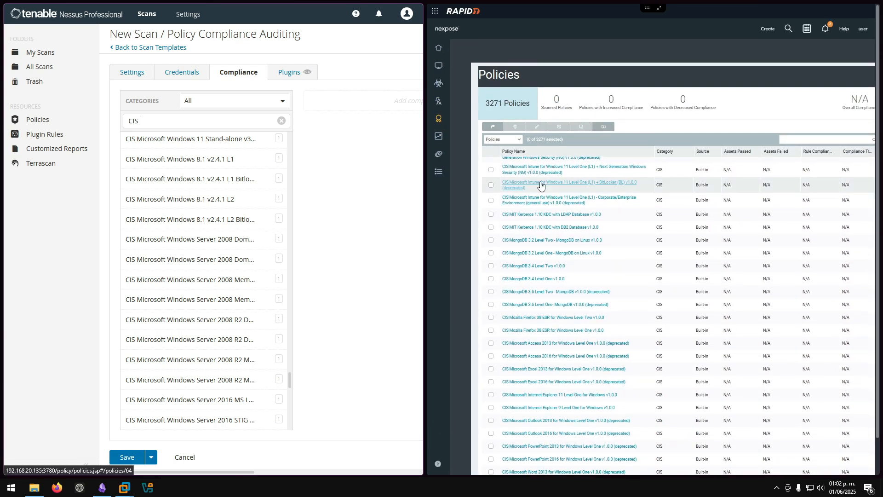
{"action": "left_click_drag", "start_coordinate": [424, 219], "coordinate": [533, 220]}
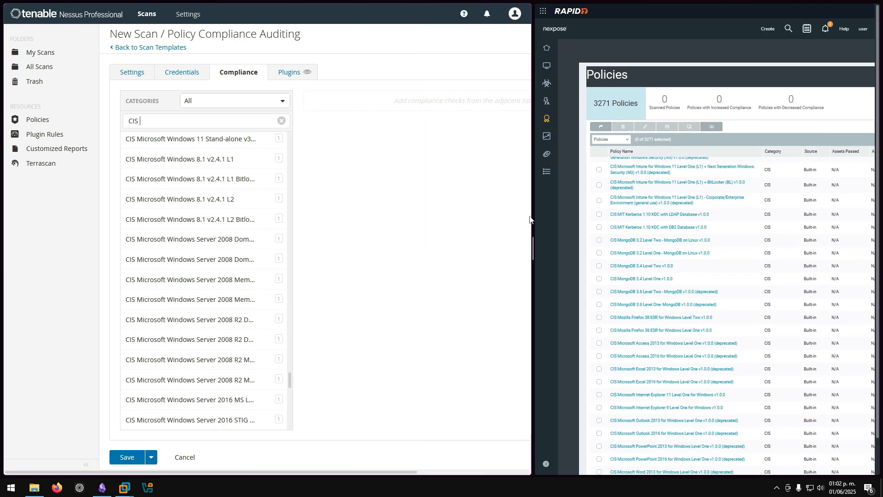
{"action": "left_click", "coordinate": [205, 243]}
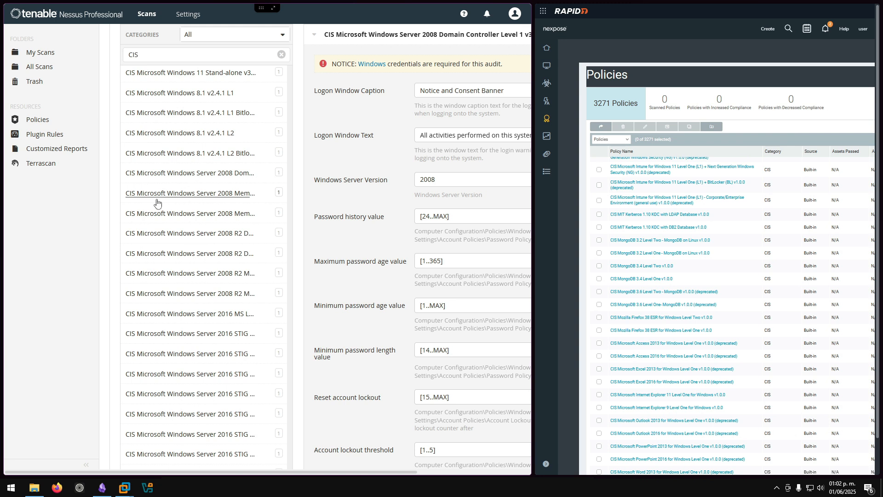
{"action": "left_click", "coordinate": [165, 220]}
{"action": "key", "text": "ctrl+minus"}
{"action": "key", "text": "ctrl+minus"}
{"action": "key", "text": "ctrl+minus"}
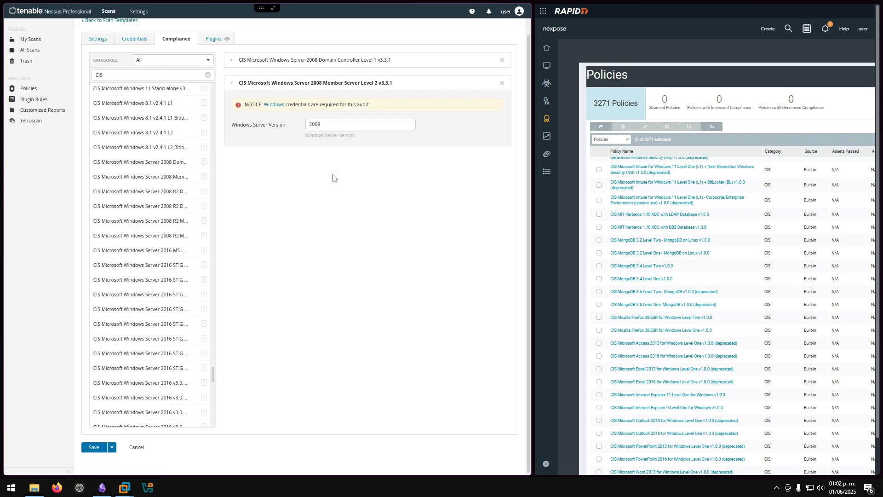
{"action": "left_click_drag", "start_coordinate": [534, 214], "coordinate": [396, 215]}
{"action": "scroll", "coordinate": [506, 208], "scroll_direction": "down", "scroll_amount": 3}
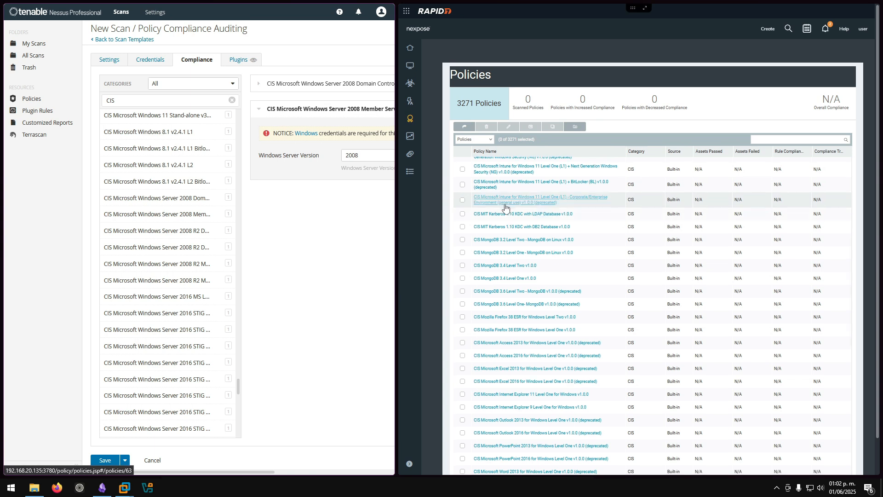
{"action": "scroll", "coordinate": [505, 208], "scroll_direction": "up", "scroll_amount": 5}
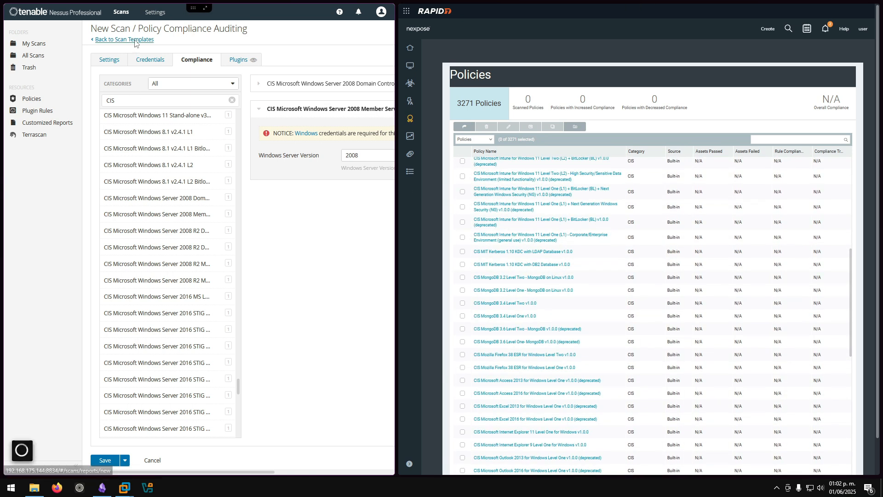
{"action": "left_click", "coordinate": [134, 40]}
- Open Nexpose's Administration page from the expanded sidebar, then give Nessus more width again
{"action": "left_click_drag", "start_coordinate": [395, 213], "coordinate": [191, 208]}
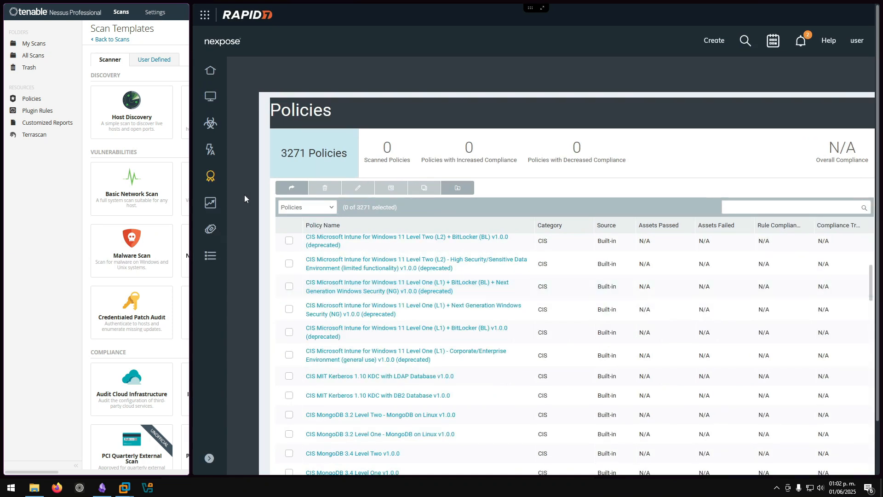
{"action": "left_click", "coordinate": [210, 212]}
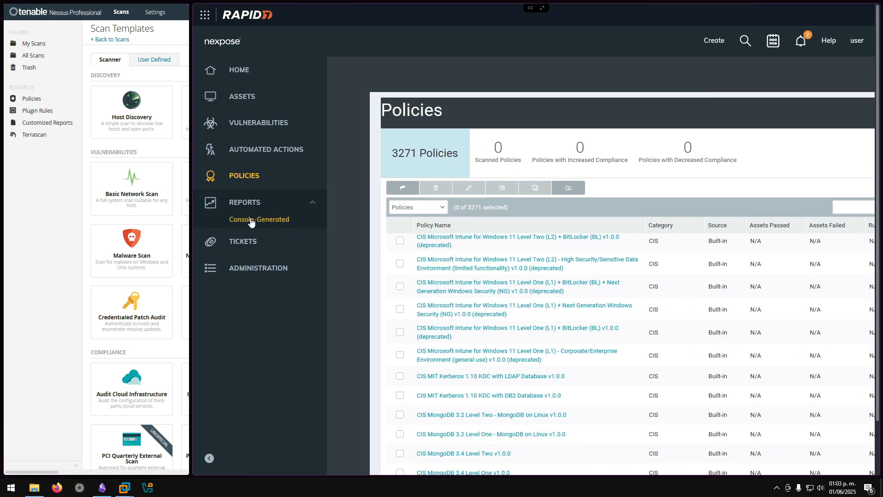
{"action": "left_click", "coordinate": [249, 277]}
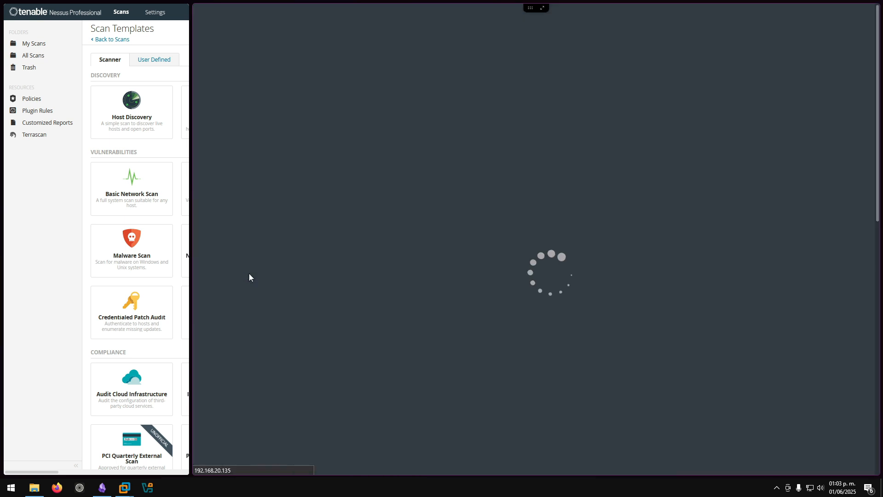
{"action": "left_click_drag", "start_coordinate": [189, 214], "coordinate": [248, 212]}
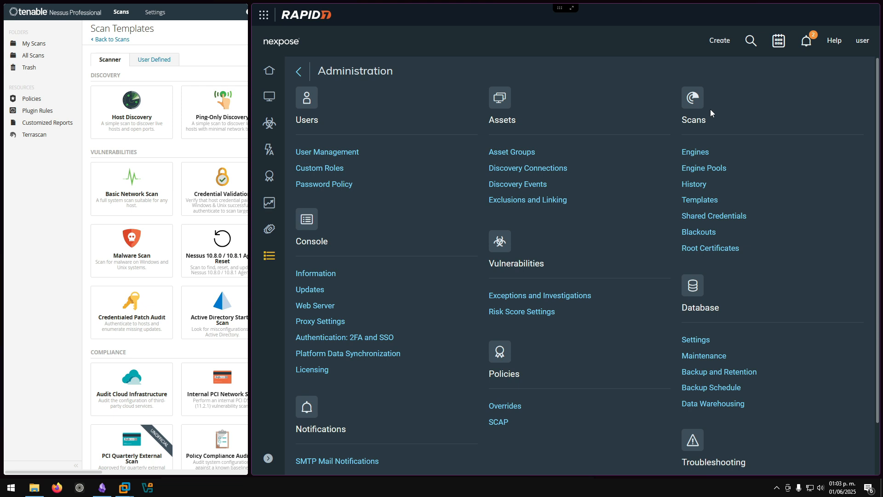
- Visit the Nexpose home dashboard, return to Administration, and open the Scans Templates list
{"action": "scroll", "coordinate": [441, 196], "scroll_direction": "down", "scroll_amount": 2}
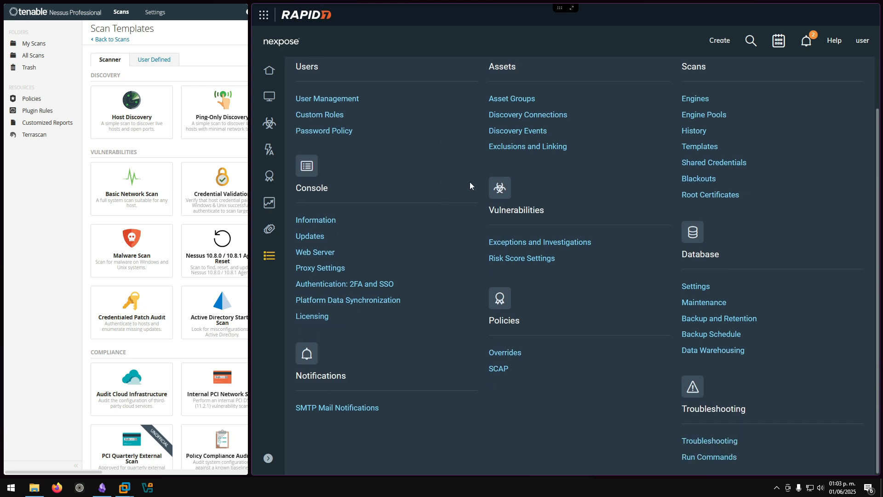
{"action": "scroll", "coordinate": [607, 245], "scroll_direction": "up", "scroll_amount": 2}
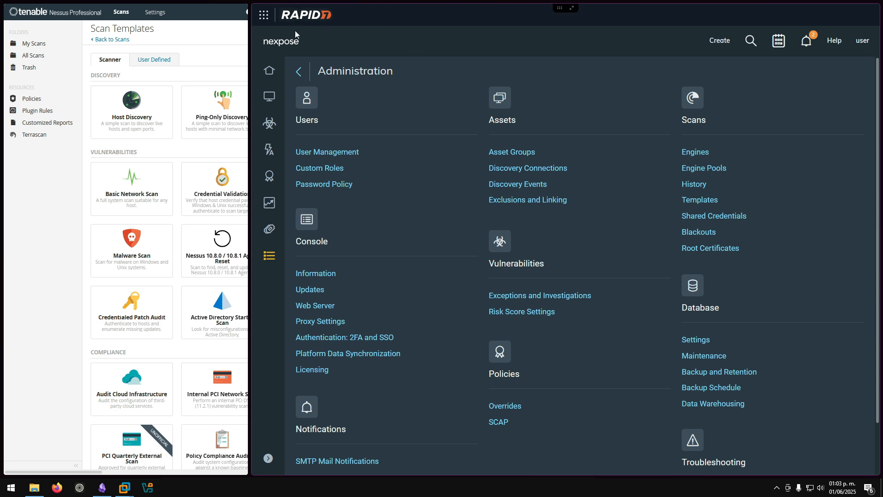
{"action": "left_click", "coordinate": [269, 78]}
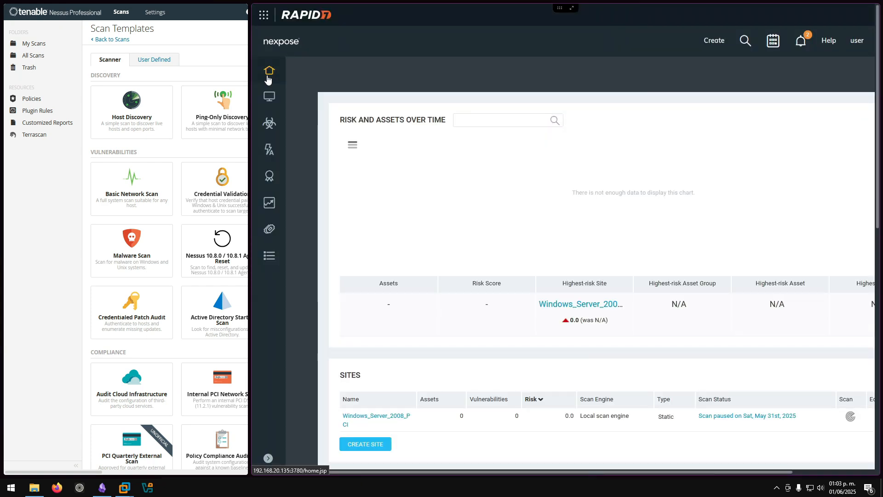
{"action": "left_click", "coordinate": [269, 256]}
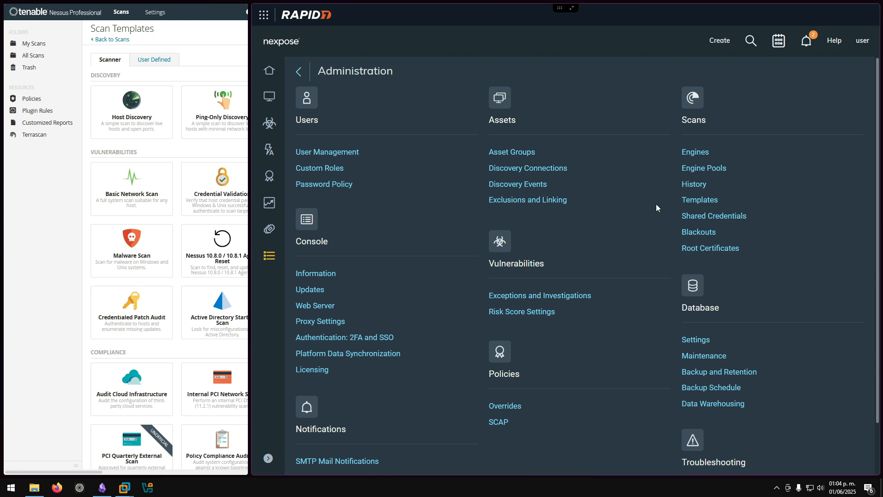
{"action": "left_click", "coordinate": [692, 203]}
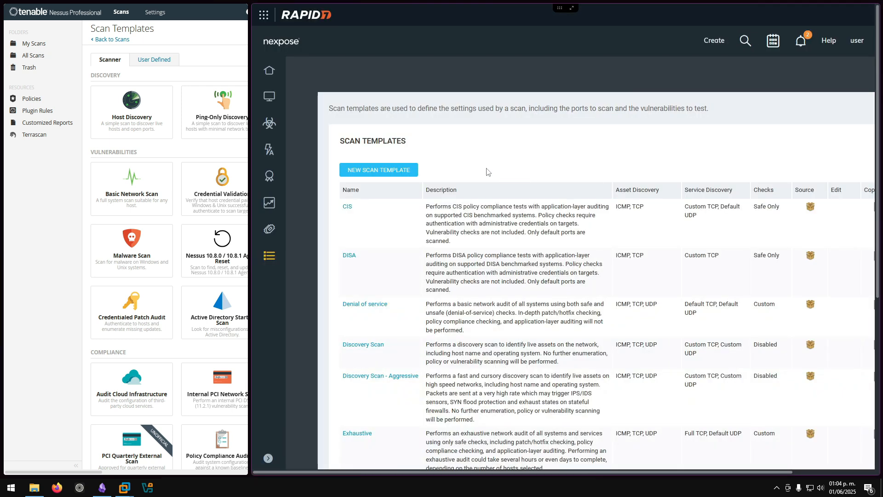
{"action": "left_click_drag", "start_coordinate": [250, 249], "coordinate": [177, 248]}
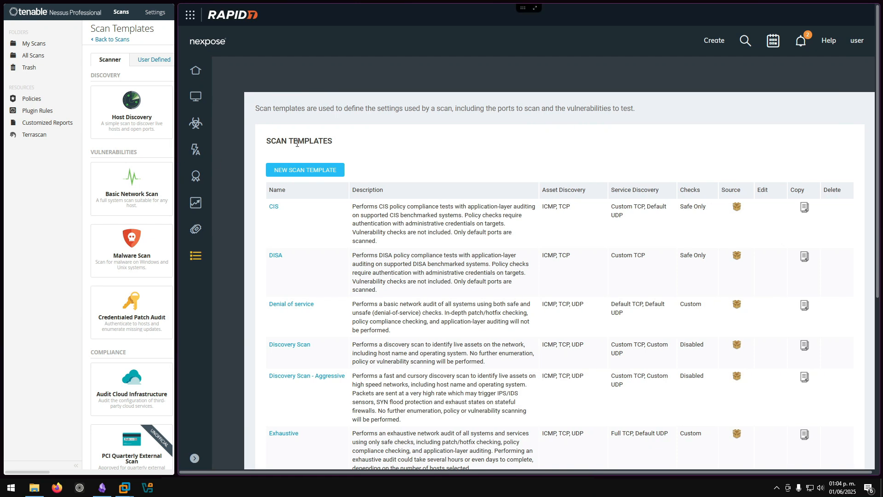
{"action": "scroll", "coordinate": [297, 143], "scroll_direction": "down", "scroll_amount": 5}
{"action": "scroll", "coordinate": [296, 143], "scroll_direction": "up", "scroll_amount": 3}
{"action": "scroll", "coordinate": [297, 143], "scroll_direction": "up", "scroll_amount": 7}
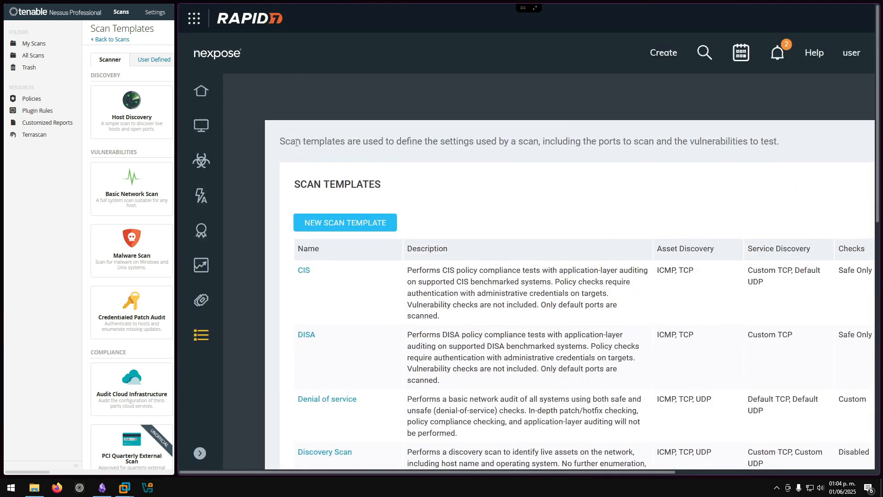
{"action": "scroll", "coordinate": [297, 142], "scroll_direction": "down", "scroll_amount": 3}
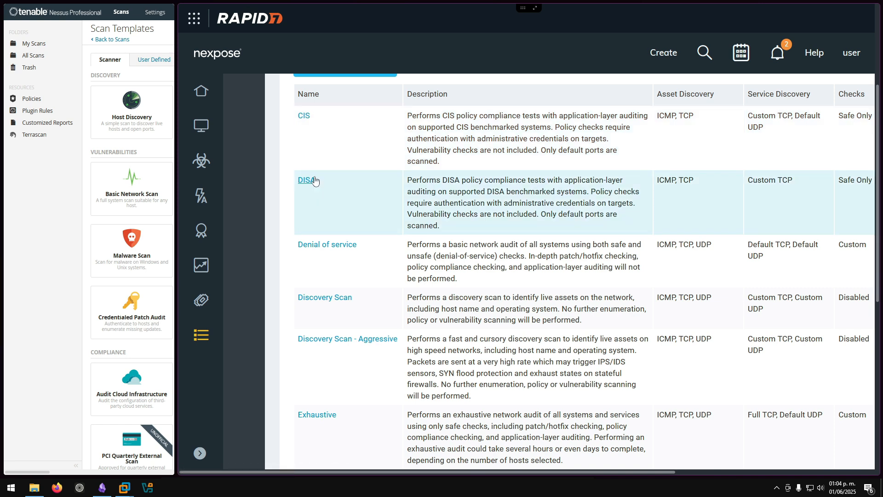
{"action": "scroll", "coordinate": [315, 180], "scroll_direction": "down", "scroll_amount": 1}
{"action": "scroll", "coordinate": [315, 179], "scroll_direction": "down", "scroll_amount": 2}
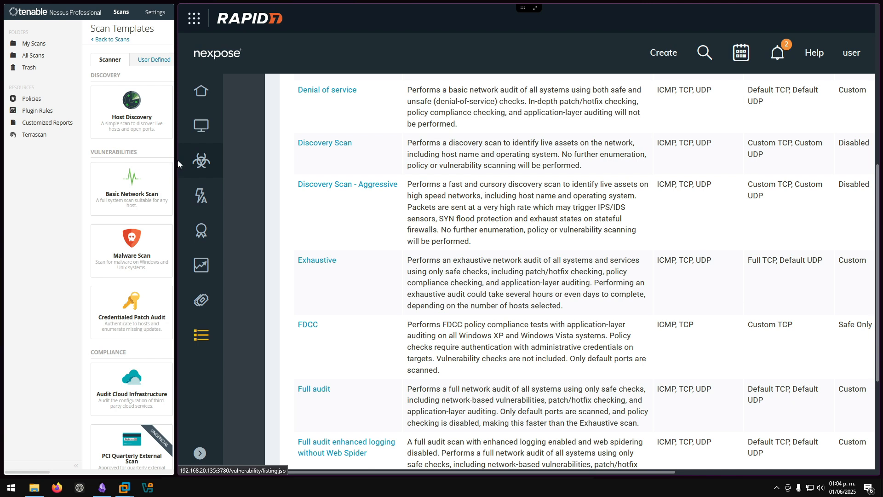
{"action": "left_click_drag", "start_coordinate": [176, 159], "coordinate": [423, 157]}
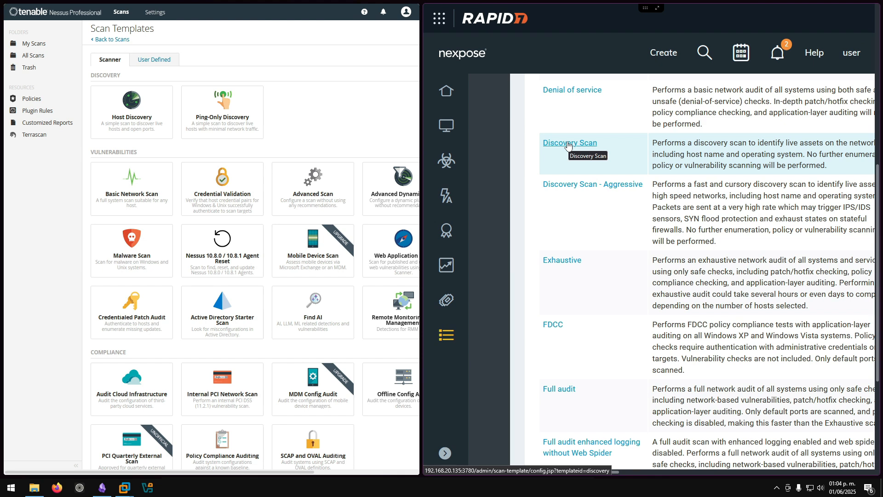
{"action": "scroll", "coordinate": [569, 147], "scroll_direction": "down", "scroll_amount": 2}
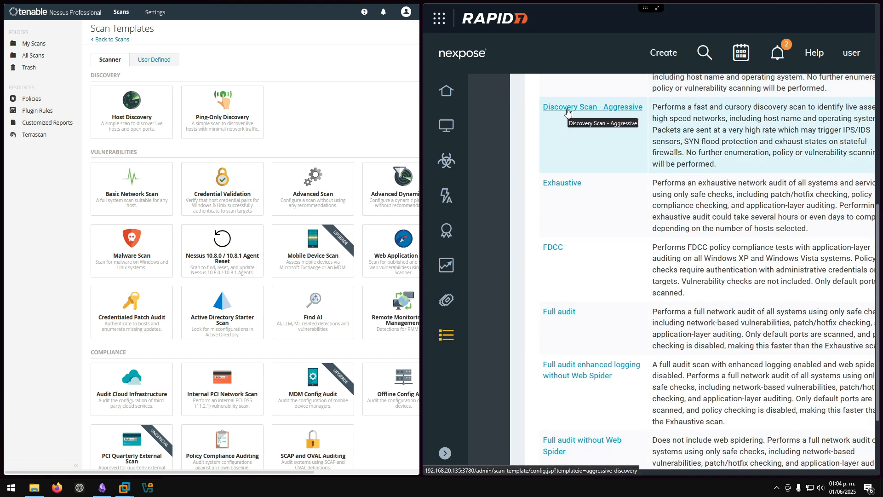
{"action": "scroll", "coordinate": [569, 112], "scroll_direction": "down", "scroll_amount": 2}
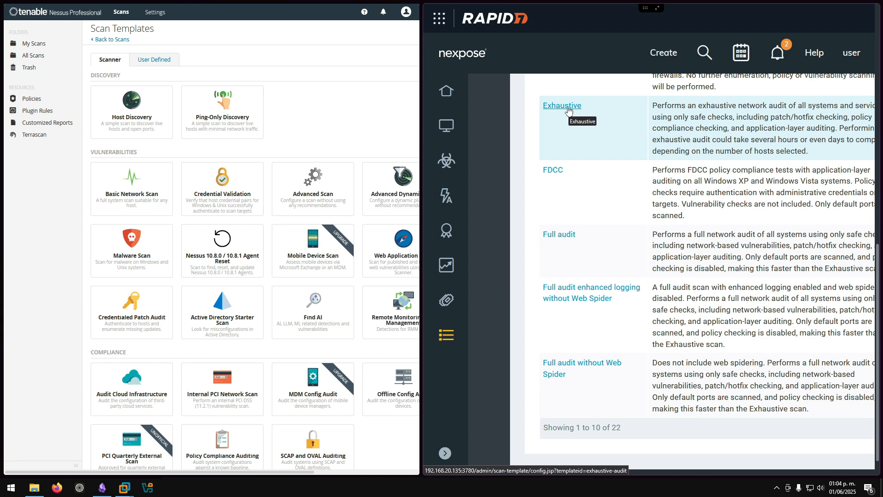
{"action": "scroll", "coordinate": [568, 111], "scroll_direction": "down", "scroll_amount": 1}
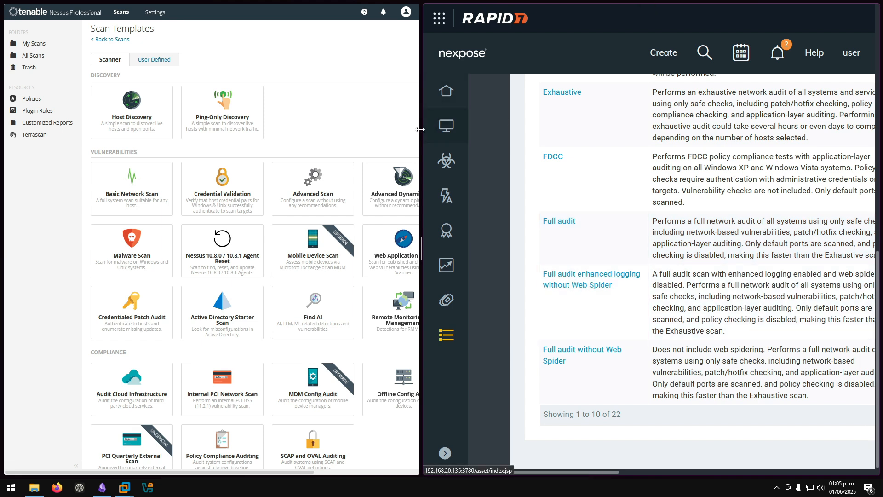
{"action": "left_click_drag", "start_coordinate": [422, 129], "coordinate": [491, 126]}
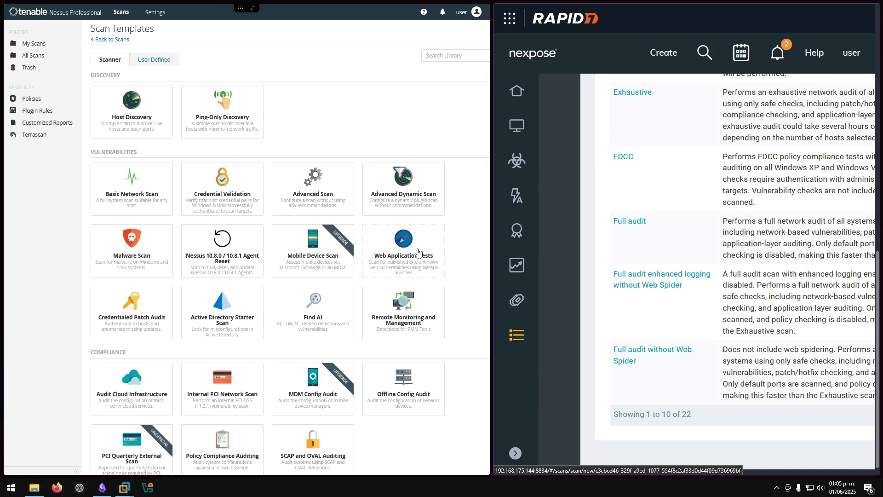
{"action": "key", "text": "ctrl+plus"}
{"action": "key", "text": "ctrl+plus"}
{"action": "scroll", "coordinate": [418, 252], "scroll_direction": "down", "scroll_amount": 3}
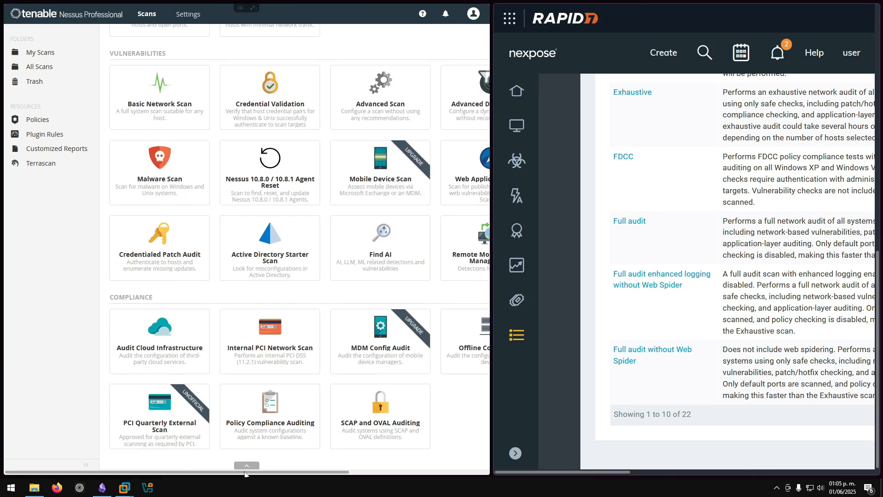
{"action": "left_click_drag", "start_coordinate": [245, 472], "coordinate": [365, 470]}
{"action": "left_click", "coordinate": [427, 159]}
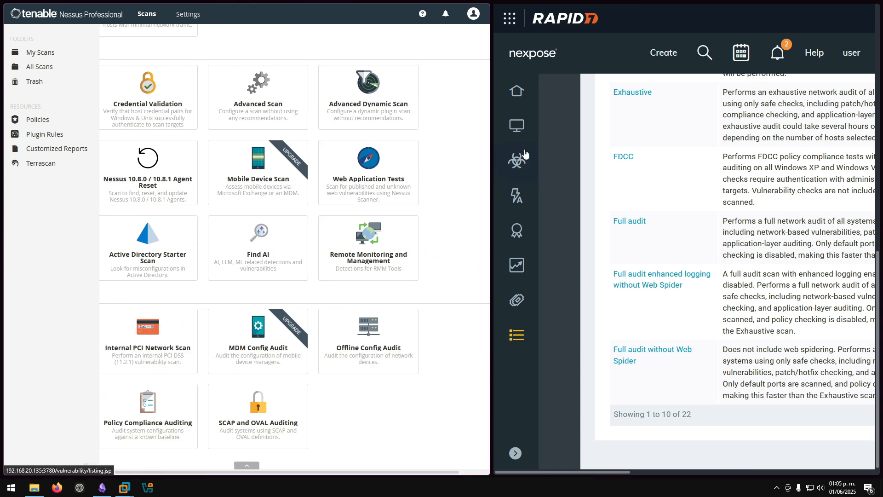
{"action": "left_click_drag", "start_coordinate": [491, 160], "coordinate": [438, 158]}
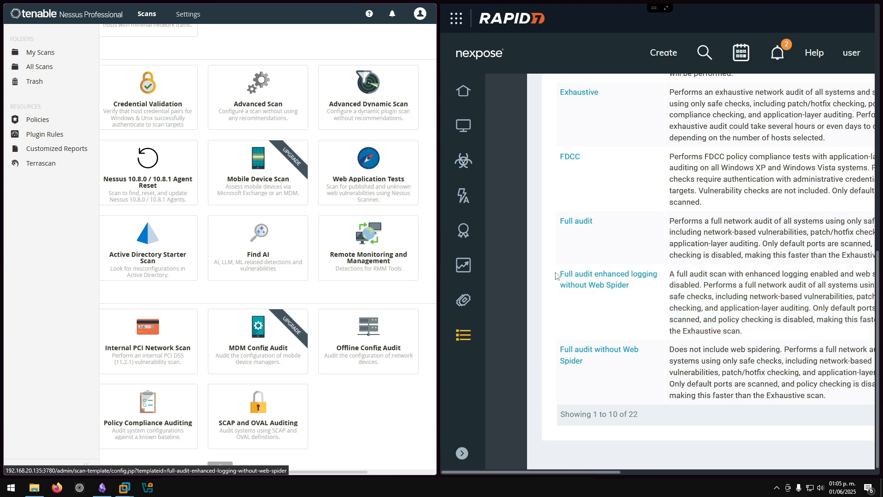
{"action": "scroll", "coordinate": [557, 266], "scroll_direction": "down", "scroll_amount": 5}
- Raise the templates table's rows per page above 10 so all templates fit
{"action": "scroll", "coordinate": [557, 266], "scroll_direction": "down", "scroll_amount": 1}
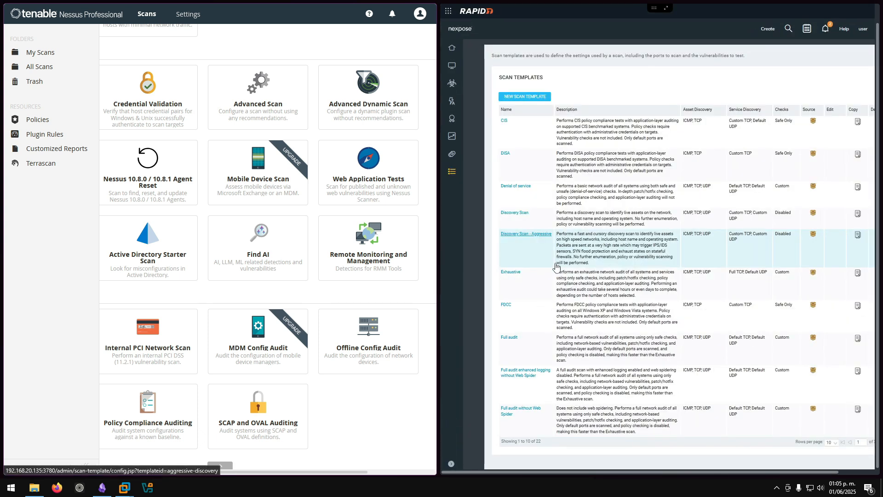
{"action": "left_click", "coordinate": [831, 445]}
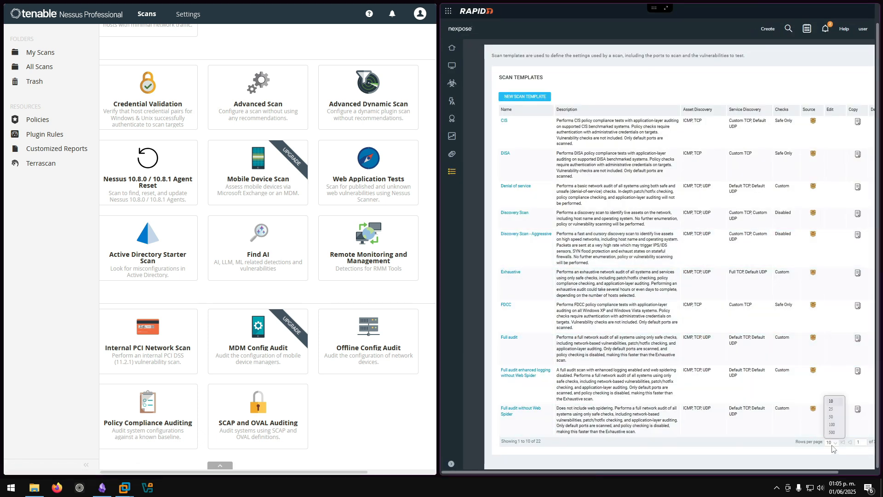
{"action": "left_click", "coordinate": [833, 418]}
{"action": "scroll", "coordinate": [643, 246], "scroll_direction": "down", "scroll_amount": 2}
{"action": "scroll", "coordinate": [585, 234], "scroll_direction": "up", "scroll_amount": 5}
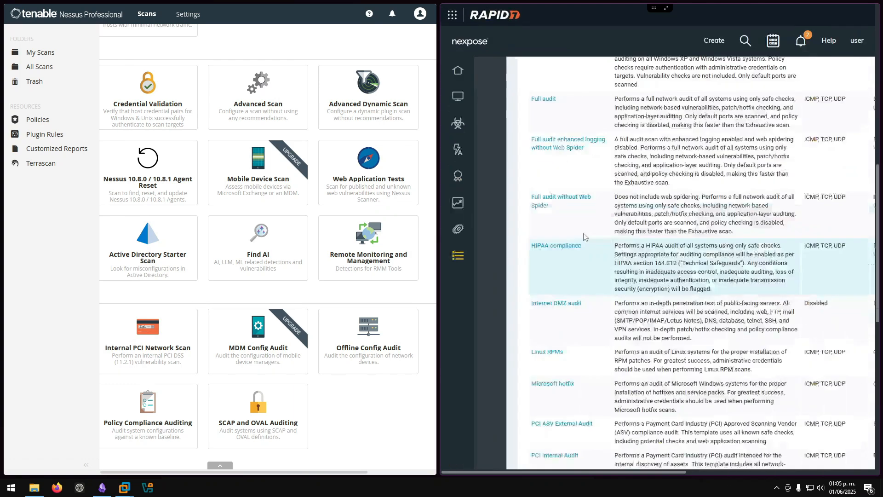
- Scroll through all 22 templates, CIS through USGCB and Web audit, widening Nexpose for more columns
{"action": "scroll", "coordinate": [583, 237], "scroll_direction": "down", "scroll_amount": 4}
{"action": "scroll", "coordinate": [583, 237], "scroll_direction": "down", "scroll_amount": 3}
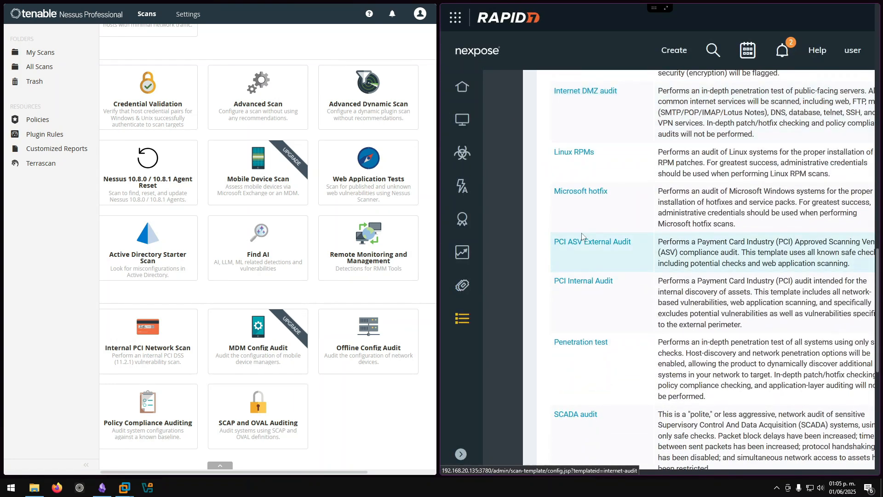
{"action": "scroll", "coordinate": [583, 237], "scroll_direction": "up", "scroll_amount": 6}
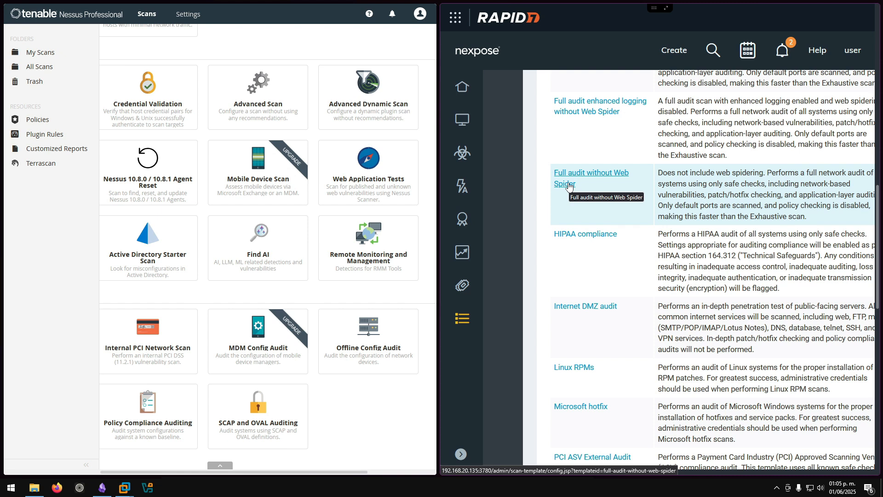
{"action": "scroll", "coordinate": [569, 186], "scroll_direction": "down", "scroll_amount": 1}
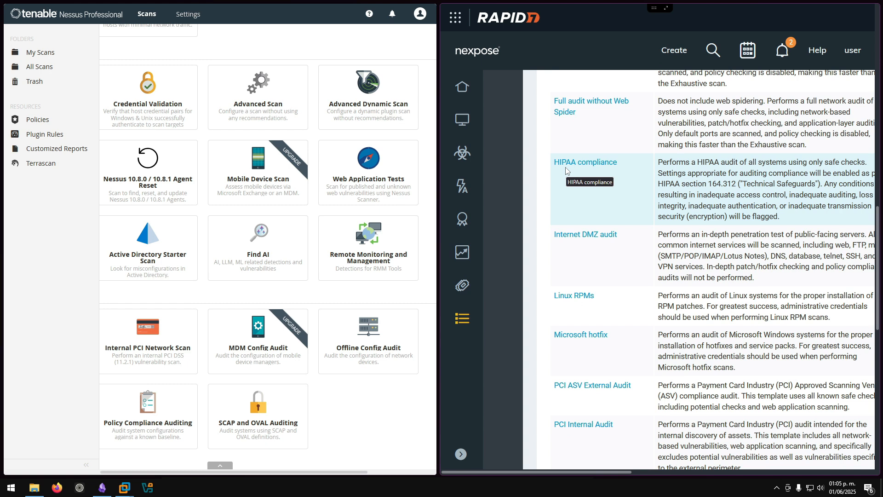
{"action": "scroll", "coordinate": [566, 170], "scroll_direction": "down", "scroll_amount": 3}
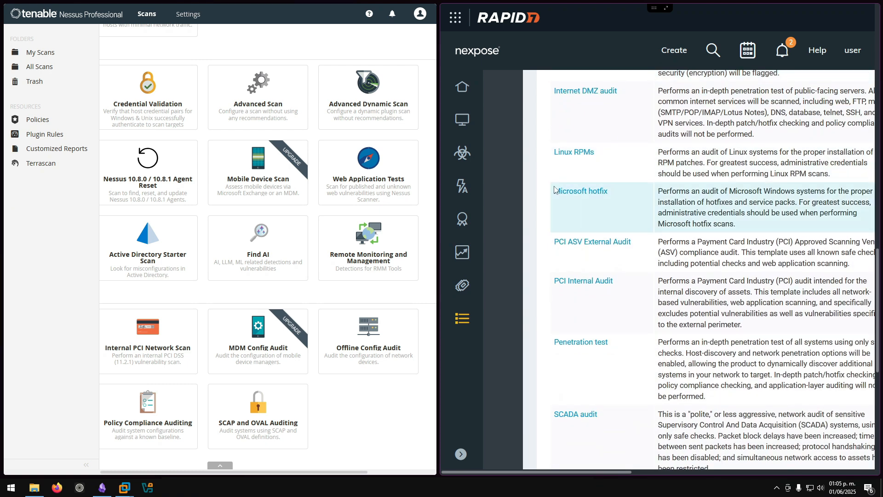
{"action": "scroll", "coordinate": [555, 170], "scroll_direction": "down", "scroll_amount": 3}
{"action": "scroll", "coordinate": [559, 175], "scroll_direction": "up", "scroll_amount": 2}
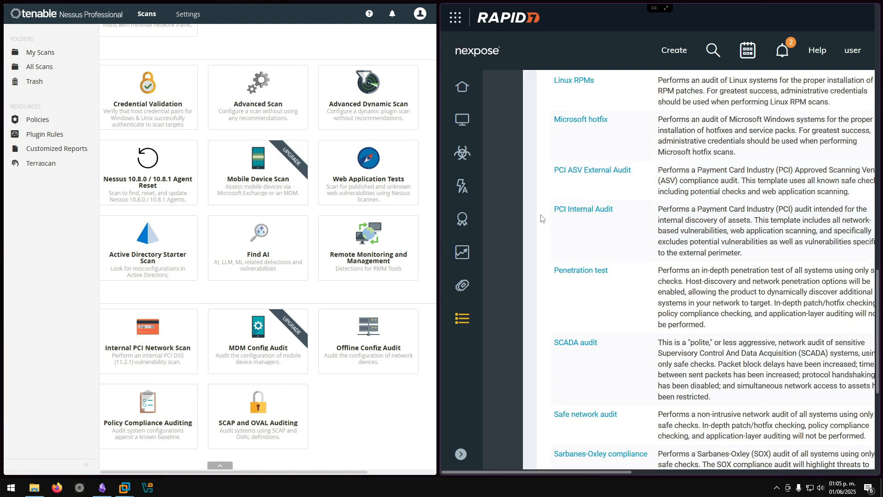
{"action": "scroll", "coordinate": [534, 203], "scroll_direction": "down", "scroll_amount": 3}
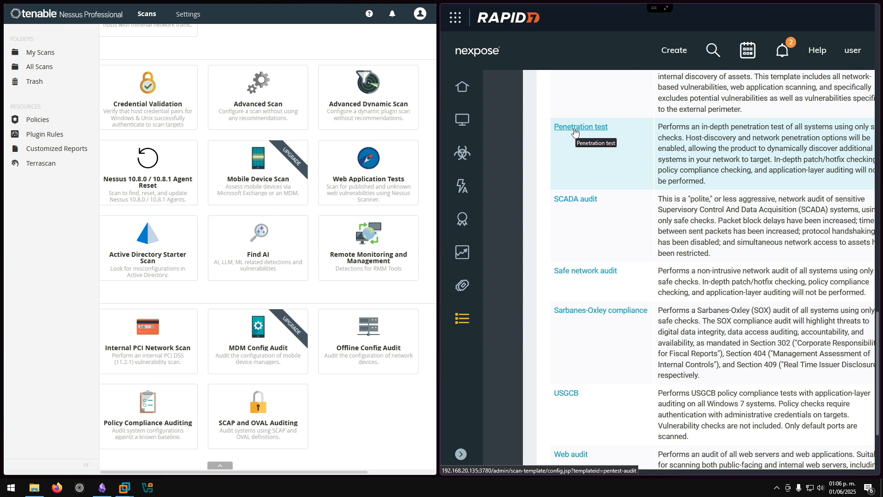
{"action": "scroll", "coordinate": [589, 175], "scroll_direction": "down", "scroll_amount": 3}
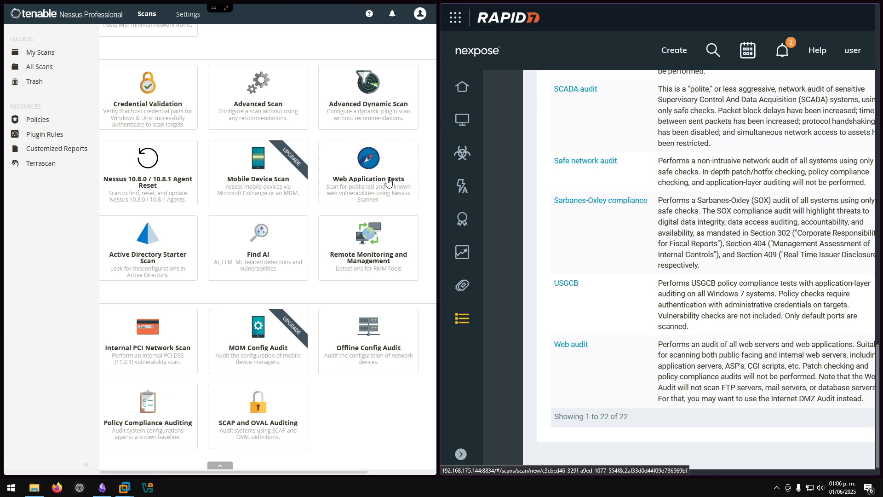
{"action": "scroll", "coordinate": [516, 250], "scroll_direction": "up", "scroll_amount": 20}
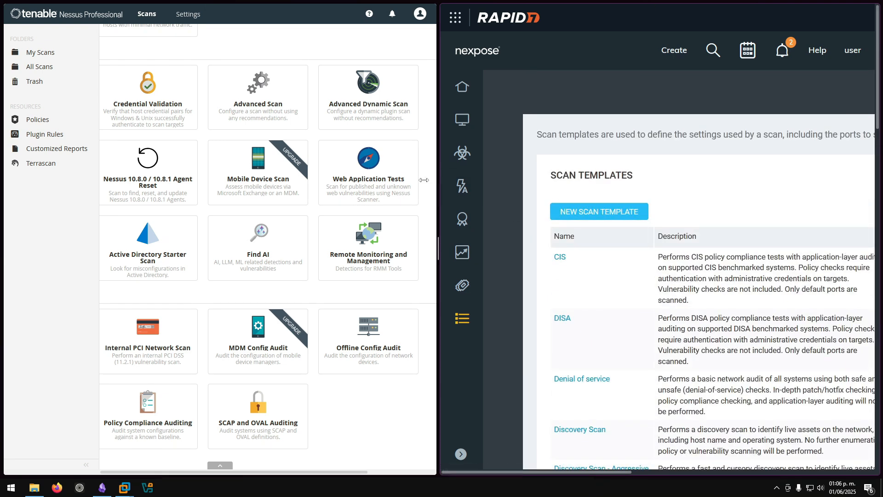
{"action": "left_click_drag", "start_coordinate": [438, 186], "coordinate": [316, 183]}
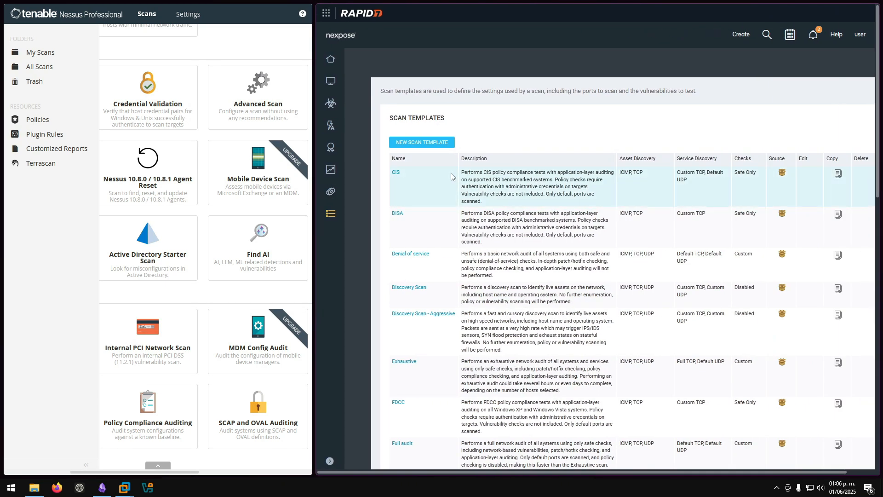
{"action": "scroll", "coordinate": [451, 177], "scroll_direction": "down", "scroll_amount": 5}
{"action": "scroll", "coordinate": [452, 176], "scroll_direction": "up", "scroll_amount": 5}
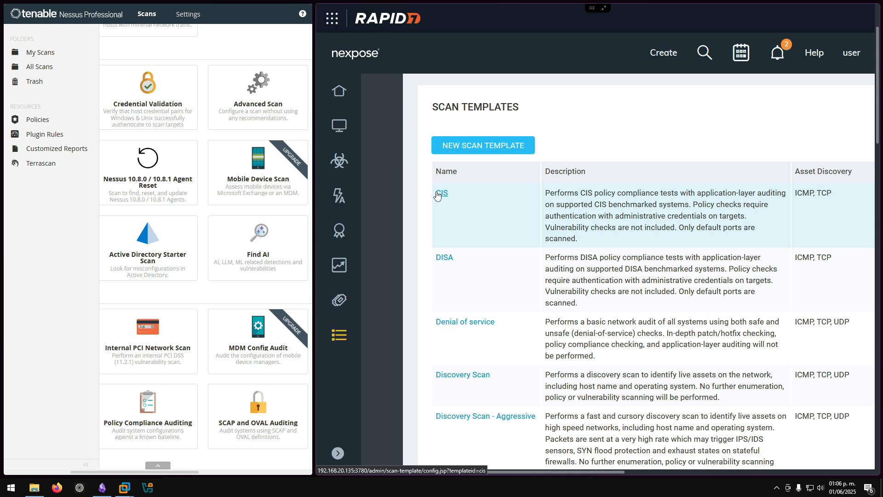
- Open the CIS scan template in a widened Nexpose window and view its Asset Discovery settings
{"action": "left_click", "coordinate": [437, 196]}
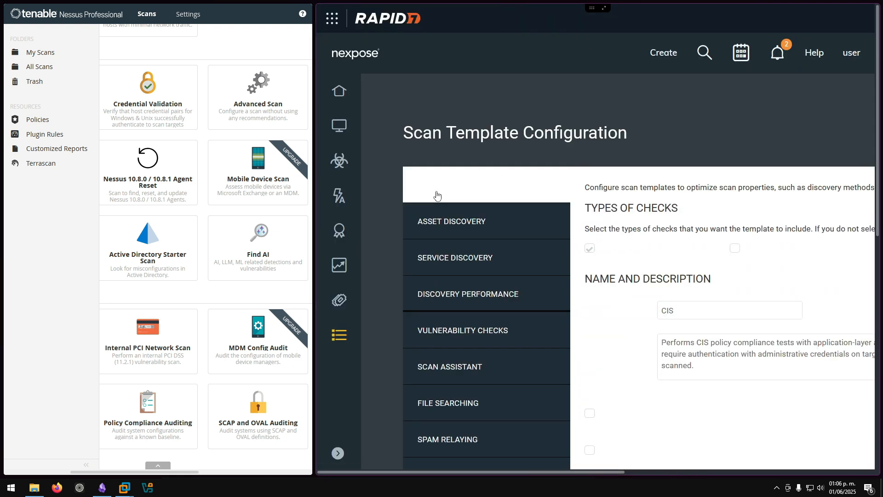
{"action": "key", "text": "ctrl+minus"}
{"action": "key", "text": "ctrl+minus"}
{"action": "key", "text": "ctrl+minus"}
{"action": "key", "text": "ctrl+minus"}
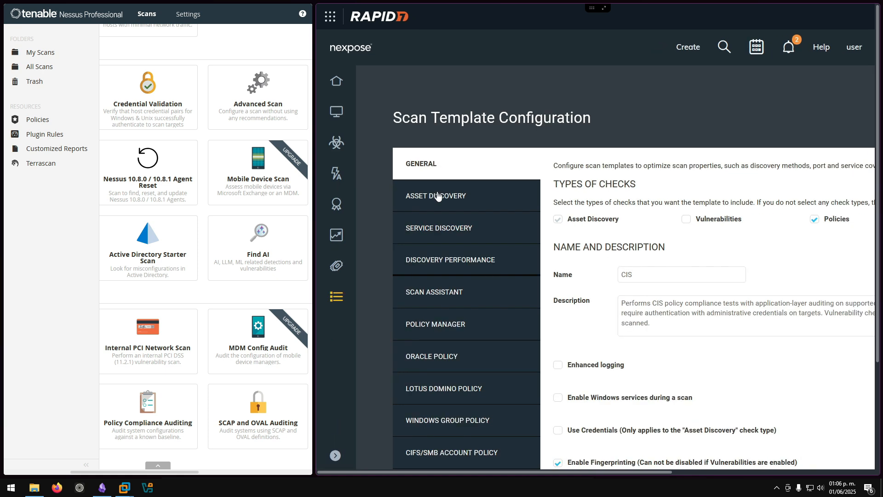
{"action": "key", "text": "ctrl+minus"}
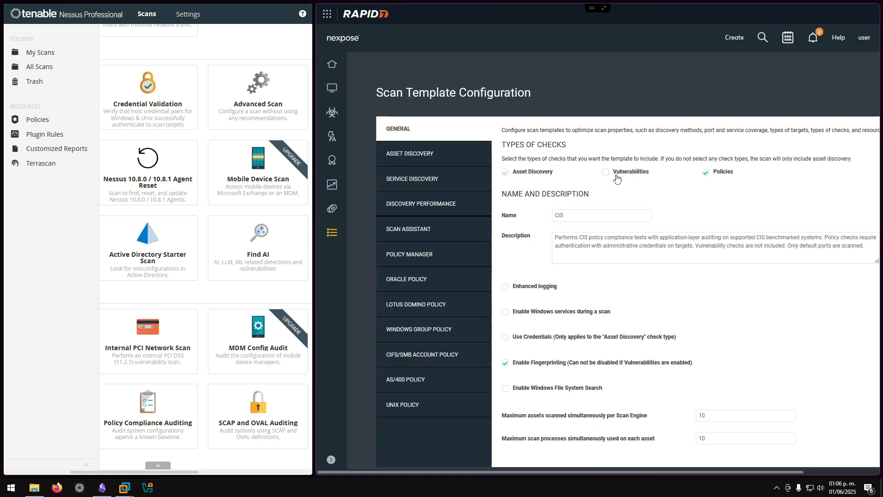
{"action": "key", "text": "ctrl+plus"}
{"action": "left_click_drag", "start_coordinate": [314, 178], "coordinate": [76, 178]}
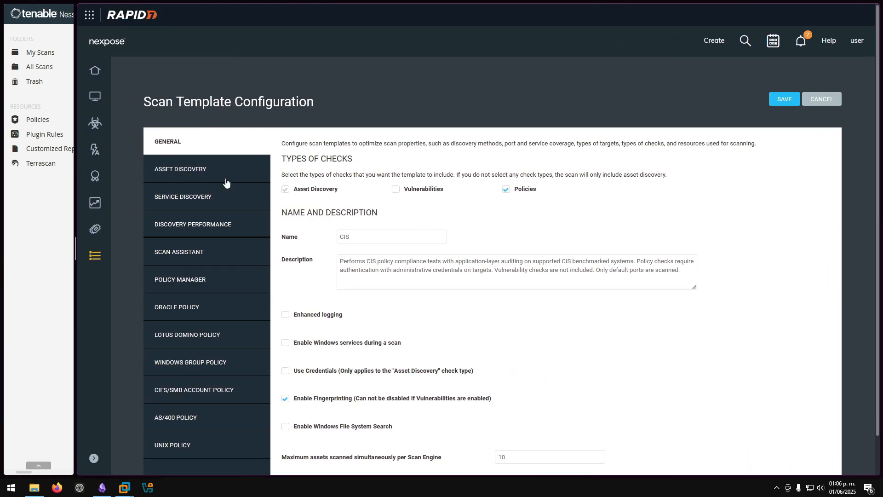
{"action": "key", "text": "ctrl+plus"}
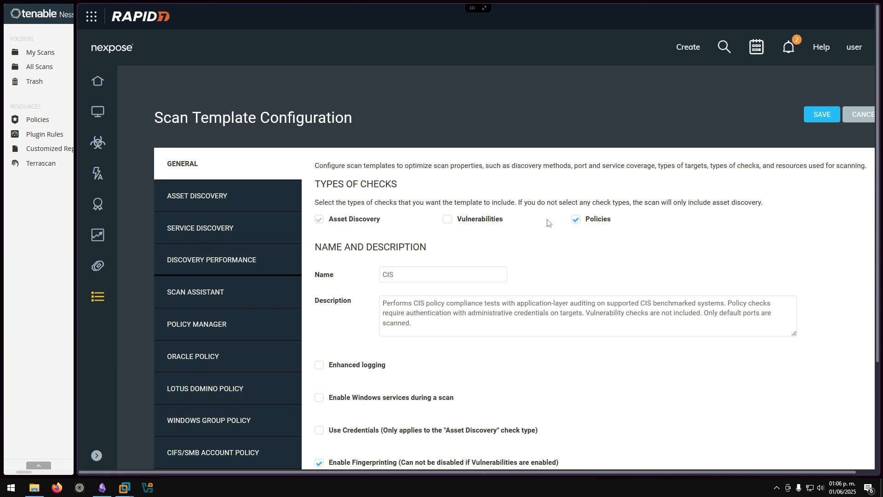
{"action": "scroll", "coordinate": [552, 224], "scroll_direction": "down", "scroll_amount": 3}
{"action": "left_click", "coordinate": [419, 148]}
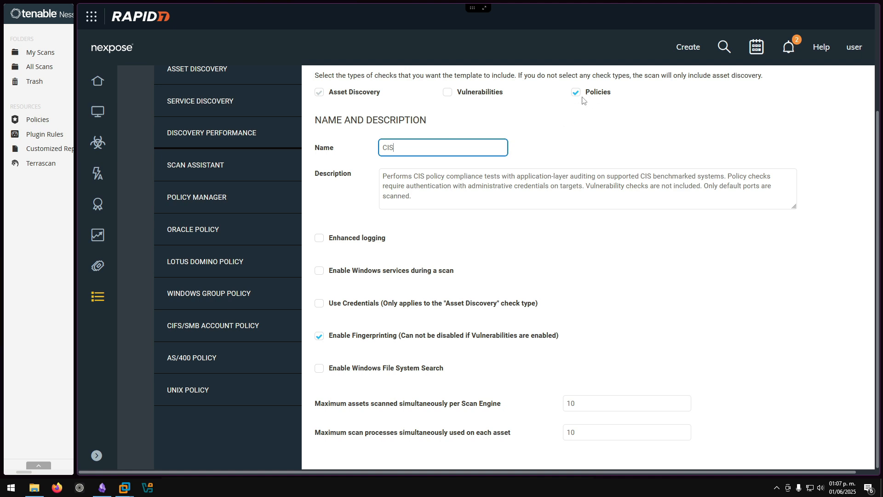
{"action": "scroll", "coordinate": [251, 138], "scroll_direction": "up", "scroll_amount": 3}
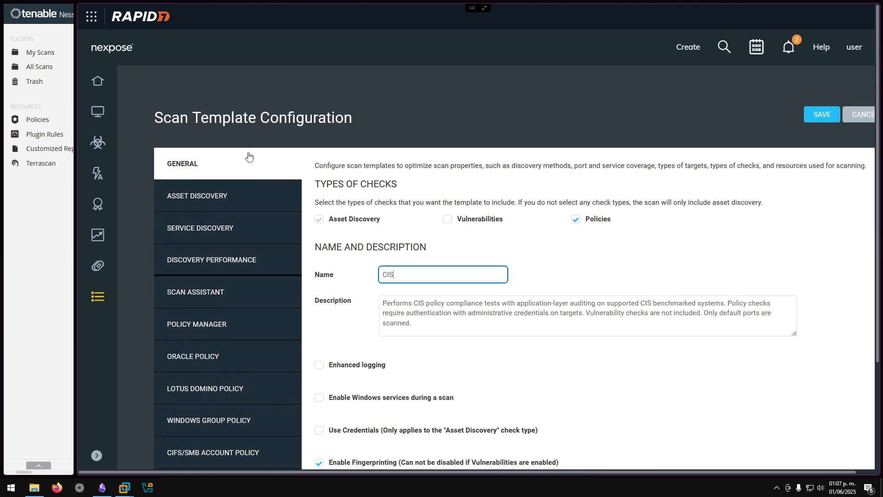
{"action": "left_click", "coordinate": [230, 196]}
{"action": "scroll", "coordinate": [360, 196], "scroll_direction": "down", "scroll_amount": 3}
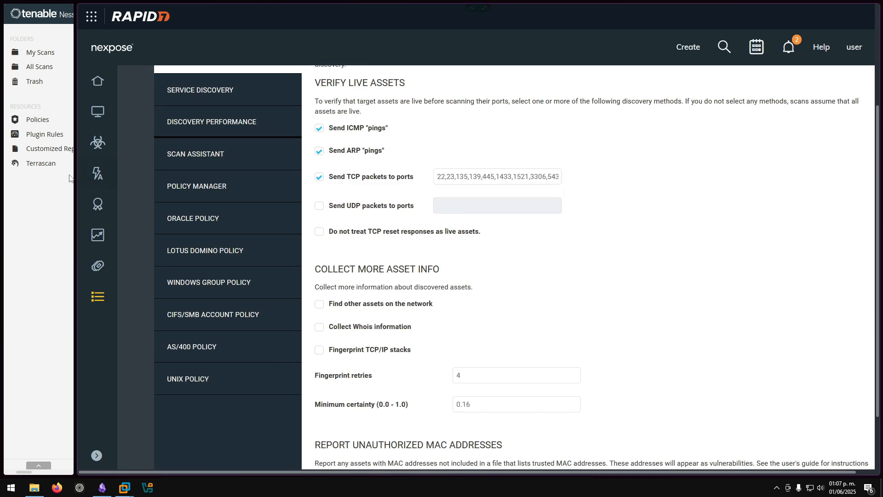
- Widen the Nessus window again and adjust its page zoom to fit the templates
{"action": "left_click_drag", "start_coordinate": [72, 177], "coordinate": [434, 184]}
{"action": "scroll", "coordinate": [347, 169], "scroll_direction": "up", "scroll_amount": 3}
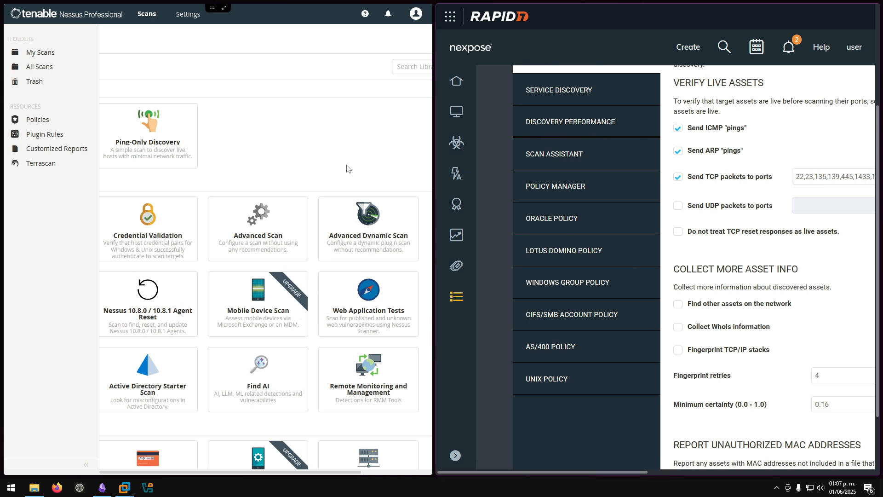
{"action": "key", "text": "ctrl+minus"}
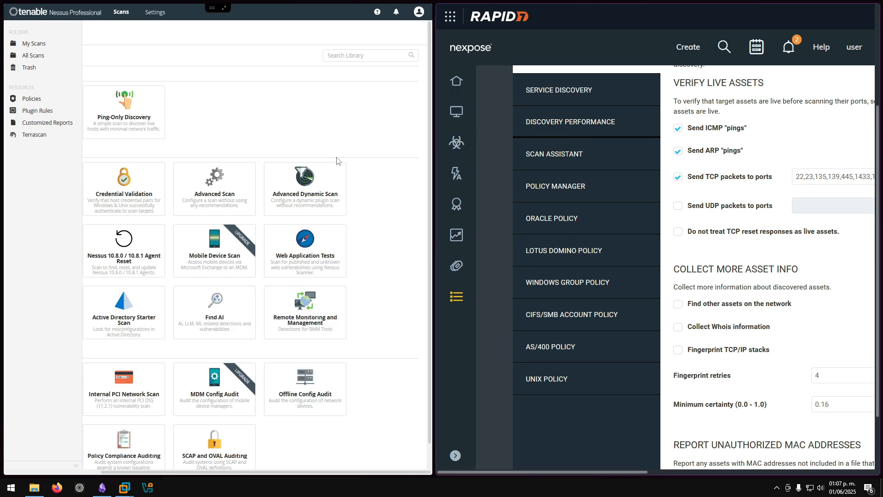
{"action": "key", "text": "ctrl+minus"}
{"action": "key", "text": "ctrl+minus"}
{"action": "key", "text": "ctrl+minus"}
{"action": "key", "text": "ctrl+plus"}
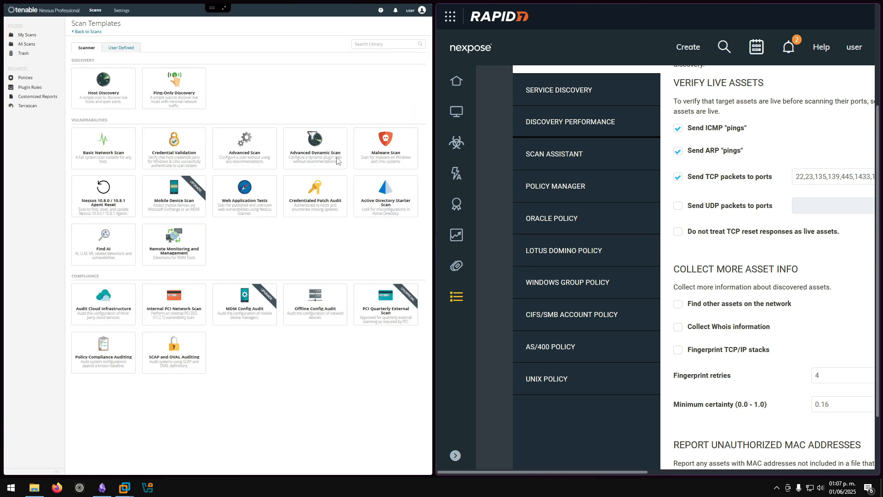
{"action": "key", "text": "ctrl+plus"}
- Start a blank Nessus Advanced Scan and return Nexpose to its home dashboard
{"action": "left_click", "coordinate": [292, 169]}
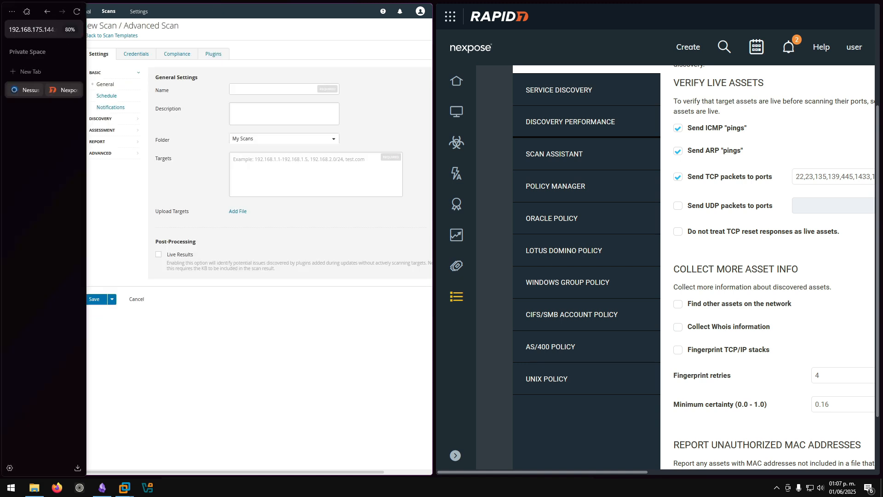
{"action": "mouse_move", "coordinate": [9, 90]}
{"action": "left_click", "coordinate": [494, 143]}
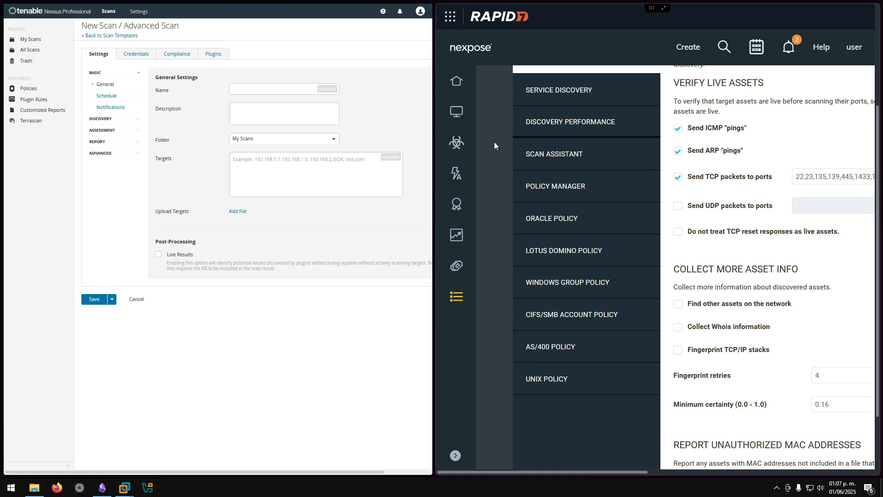
{"action": "key", "text": "ctrl+minus"}
{"action": "key", "text": "ctrl+minus"}
{"action": "key", "text": "ctrl+minus"}
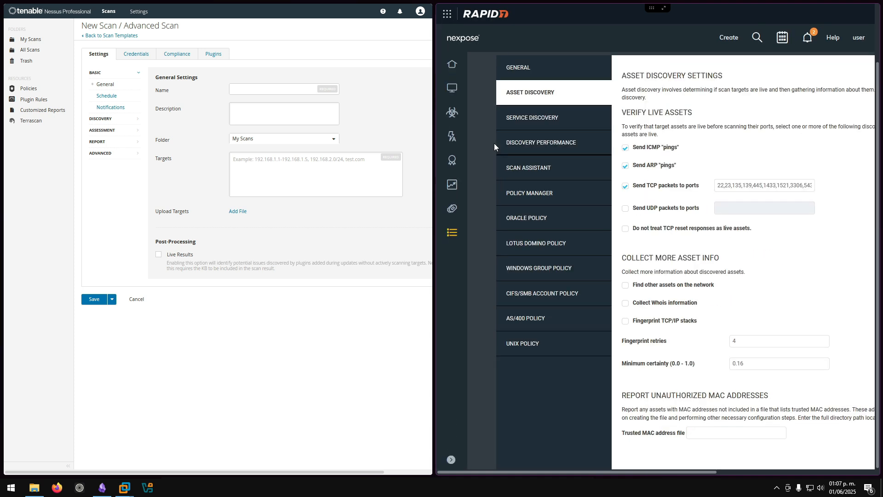
{"action": "key", "text": "ctrl+plus"}
{"action": "key", "text": "ctrl+plus"}
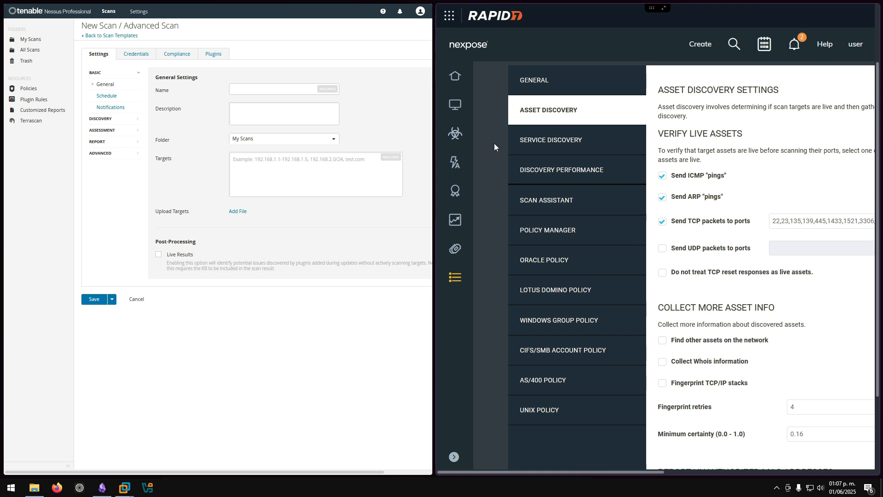
{"action": "left_click", "coordinate": [455, 79]}
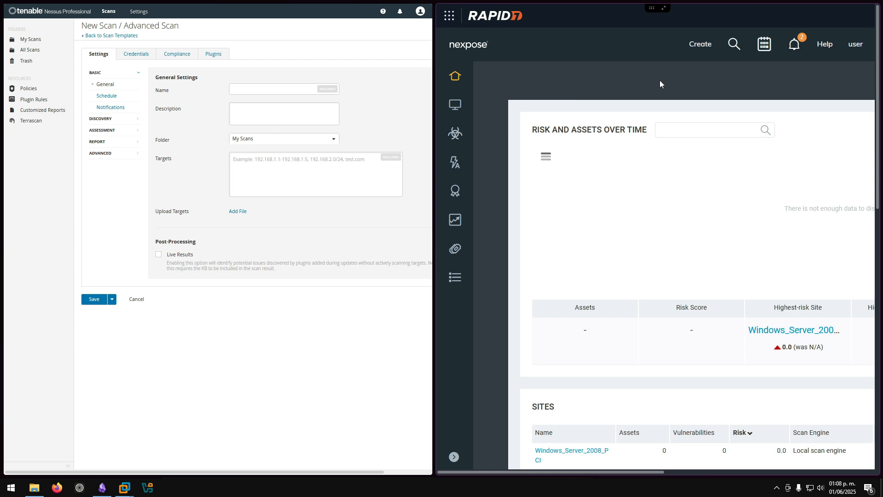
- Create a Nexpose site named Windows_server_2008 with the description 'Vulbers'
{"action": "left_click", "coordinate": [697, 50]}
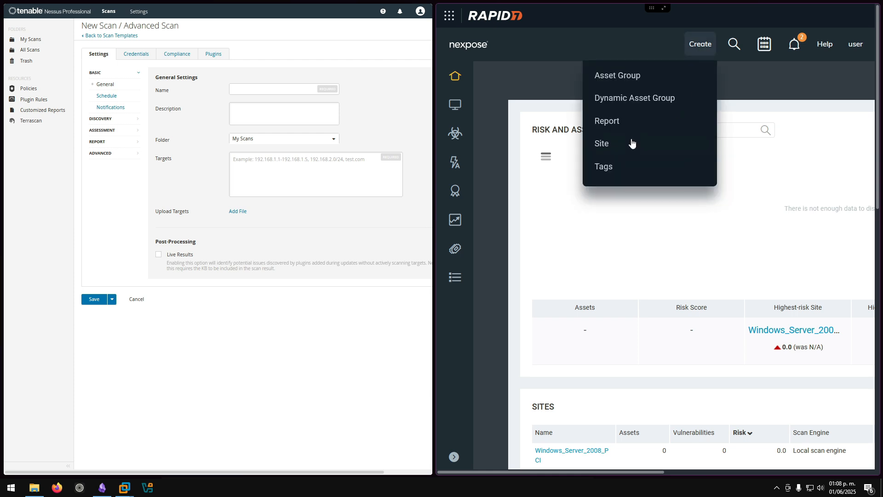
{"action": "left_click", "coordinate": [631, 143]}
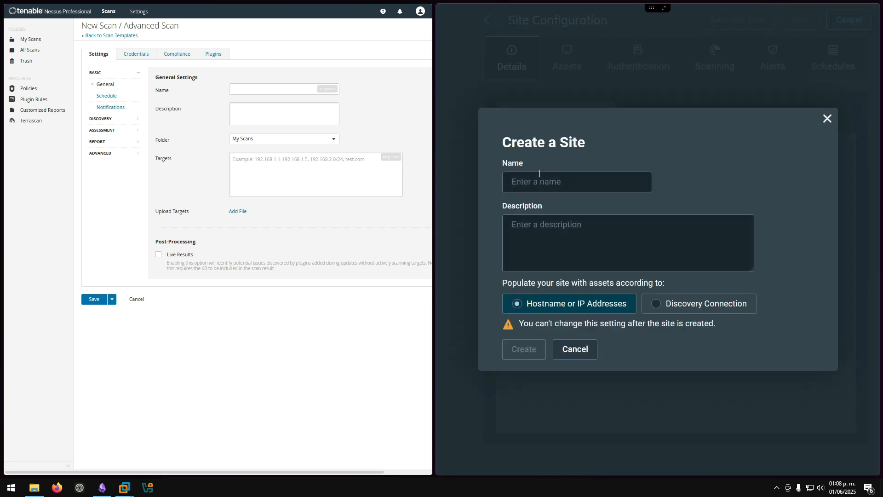
{"action": "left_click", "coordinate": [544, 180]}
{"action": "type", "text": "Windows"}
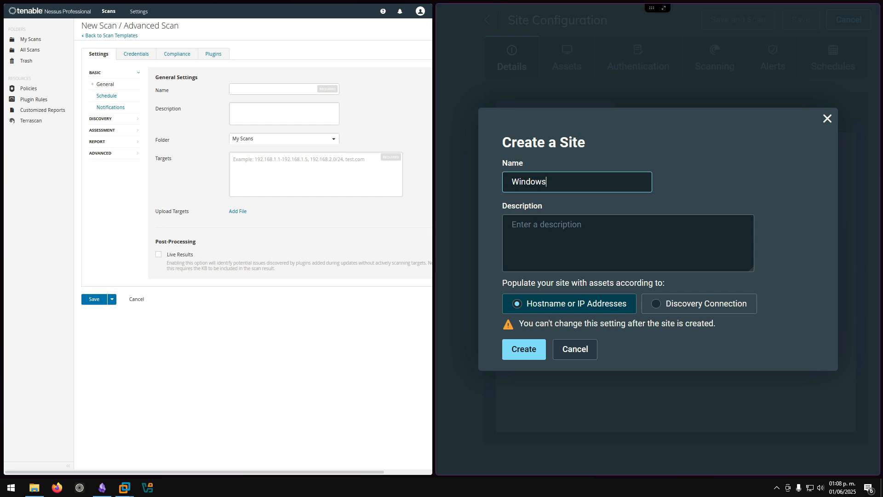
{"action": "type", "text": "_server_2008"}
{"action": "left_click", "coordinate": [530, 238]}
{"action": "type", "text": "V"}
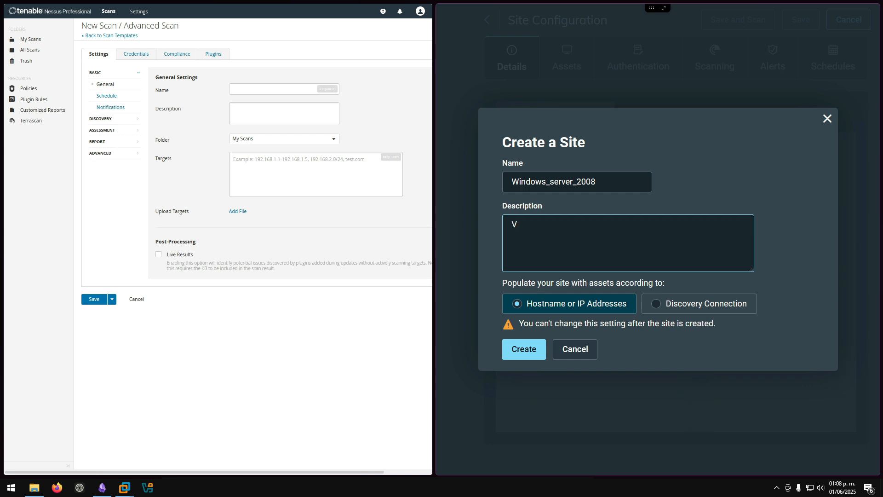
{"action": "type", "text": "ulbers"}
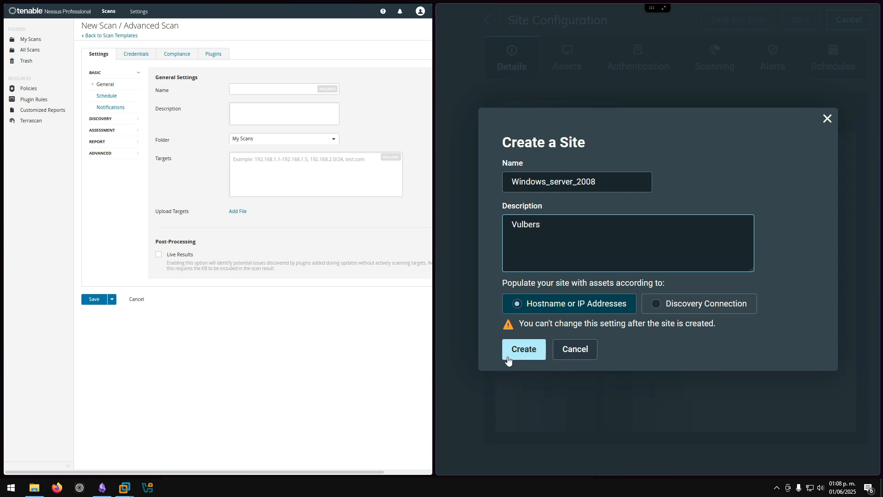
{"action": "left_click", "coordinate": [510, 353]}
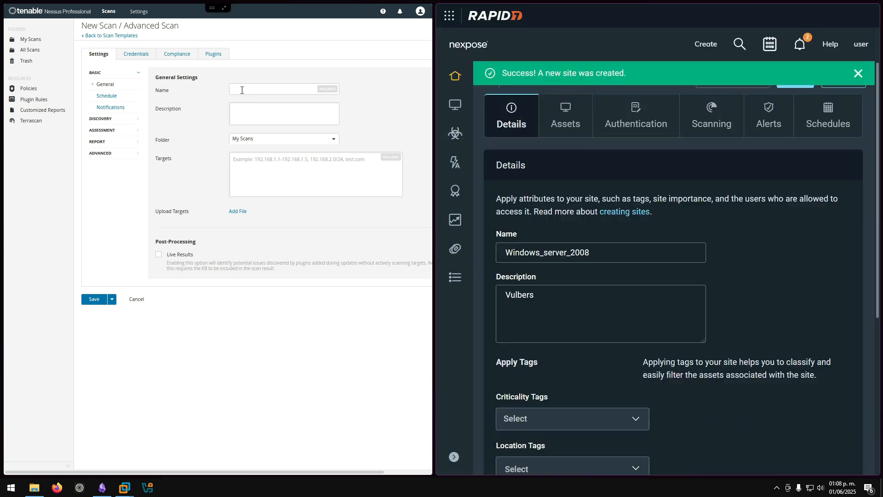
- Give the Nessus Advanced Scan the name Windows_server_2008 and description 'vulners'
{"action": "left_click", "coordinate": [242, 90]}
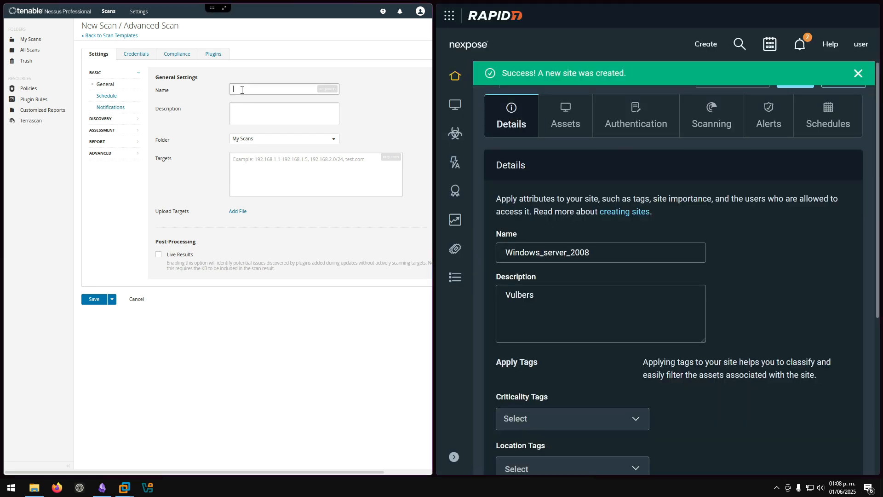
{"action": "left_click", "coordinate": [623, 179]}
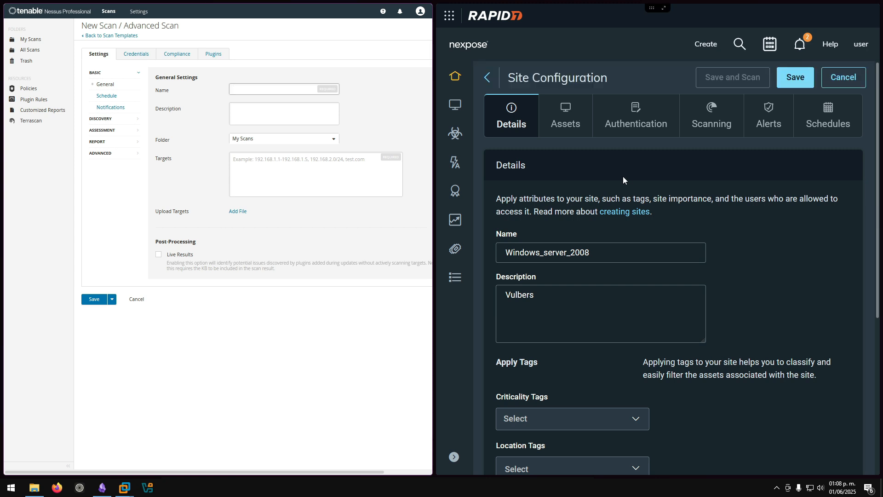
{"action": "left_click", "coordinate": [357, 224]}
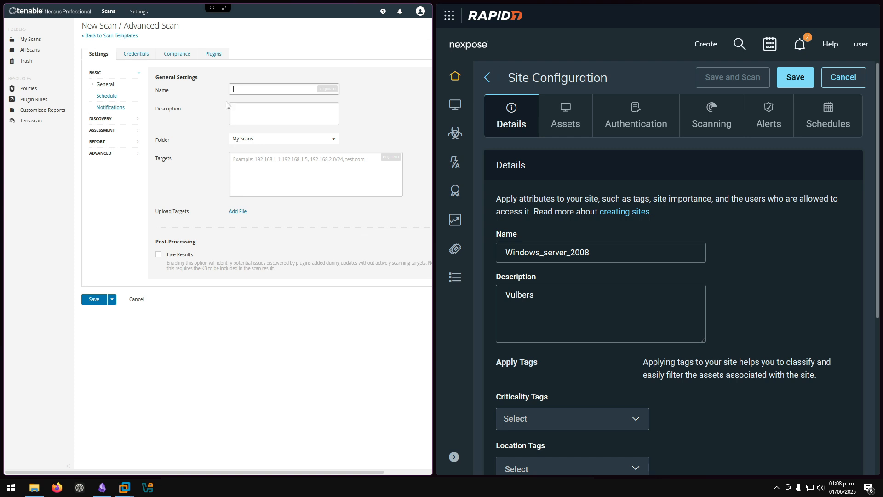
{"action": "left_click", "coordinate": [259, 90]}
{"action": "type", "text": "Windows_server_2008"}
{"action": "left_click", "coordinate": [256, 109]}
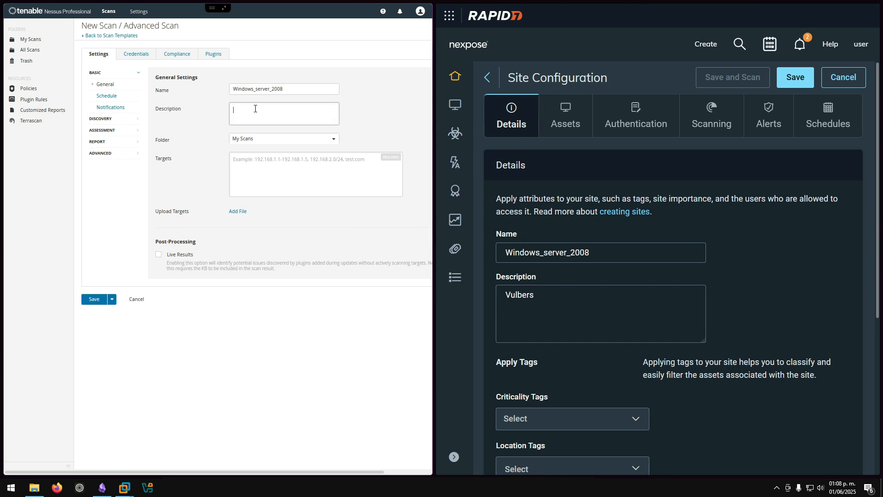
{"action": "type", "text": "vulners"}
{"action": "left_click", "coordinate": [246, 169]}
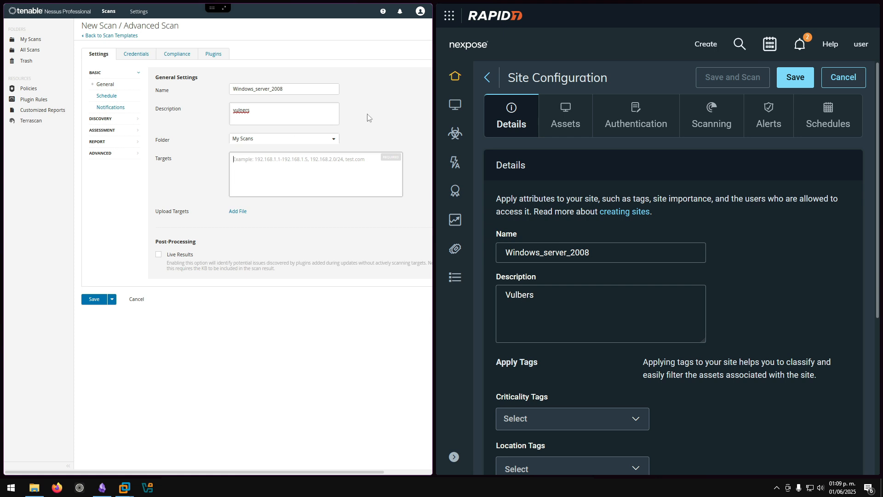
{"action": "scroll", "coordinate": [366, 123], "scroll_direction": "up", "scroll_amount": 2}
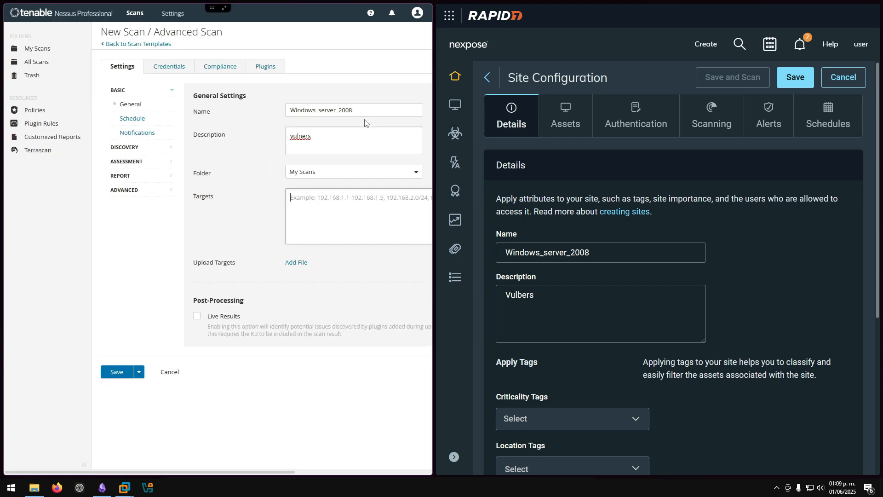
- Browse the Credentials, Compliance and Plugins tabs, settling on Credentials with SNMPv3, SSH and Windows
{"action": "left_click", "coordinate": [179, 67]}
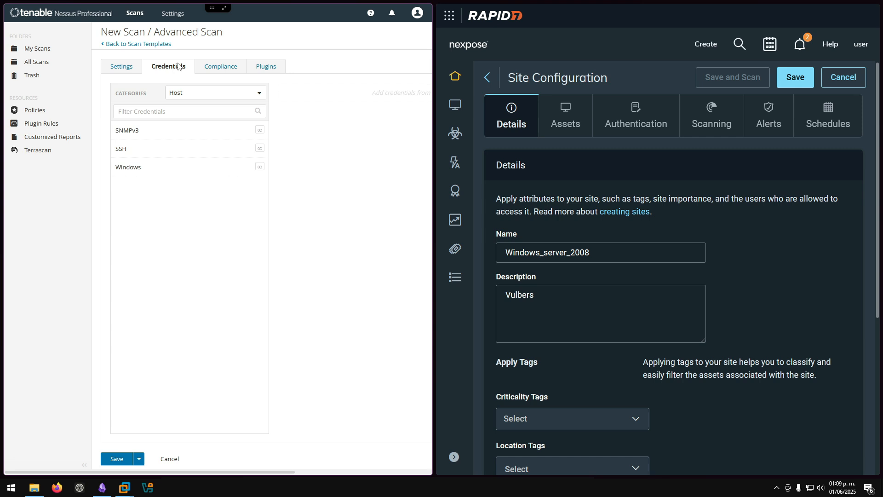
{"action": "left_click", "coordinate": [218, 66]}
{"action": "left_click", "coordinate": [255, 65]}
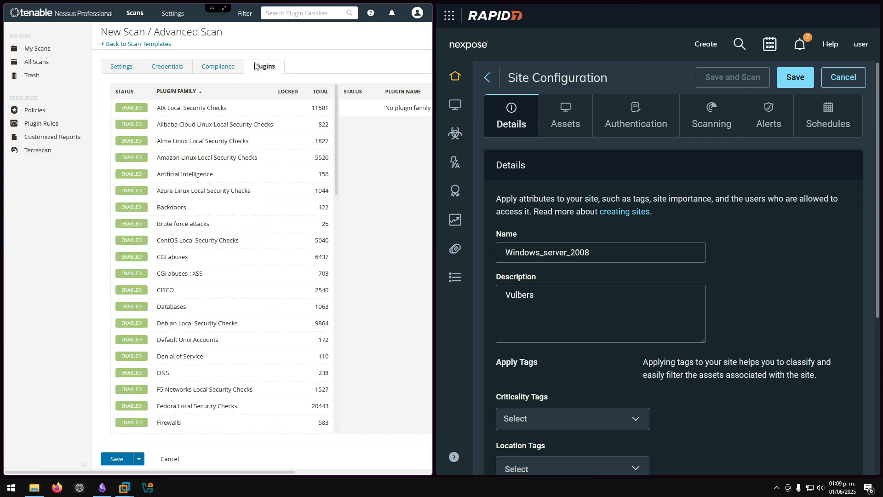
{"action": "left_click", "coordinate": [166, 67]}
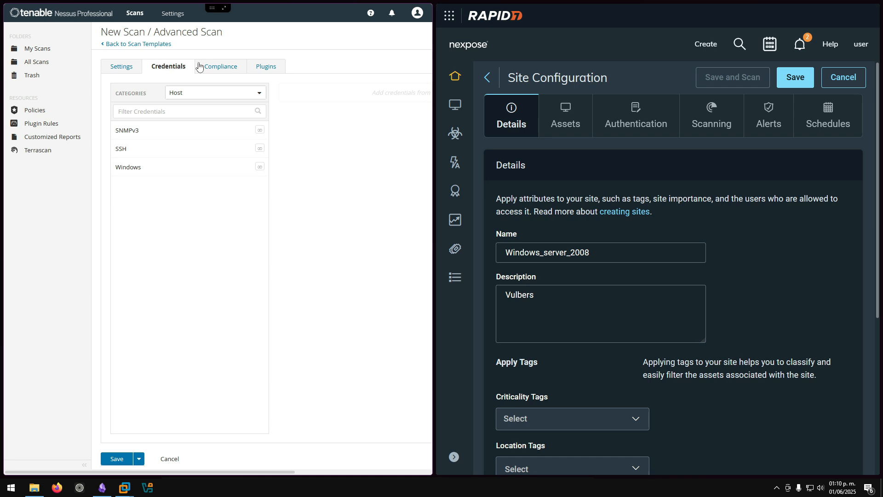
- Look through the Compliance audits list, then show the Plugins tab with every family enabled
{"action": "left_click", "coordinate": [218, 66]}
{"action": "scroll", "coordinate": [212, 154], "scroll_direction": "down", "scroll_amount": 5}
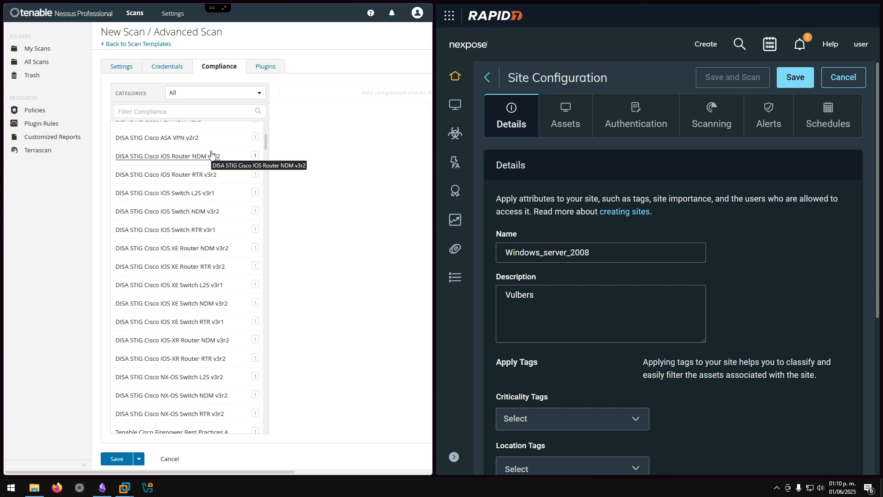
{"action": "scroll", "coordinate": [212, 155], "scroll_direction": "down", "scroll_amount": 10}
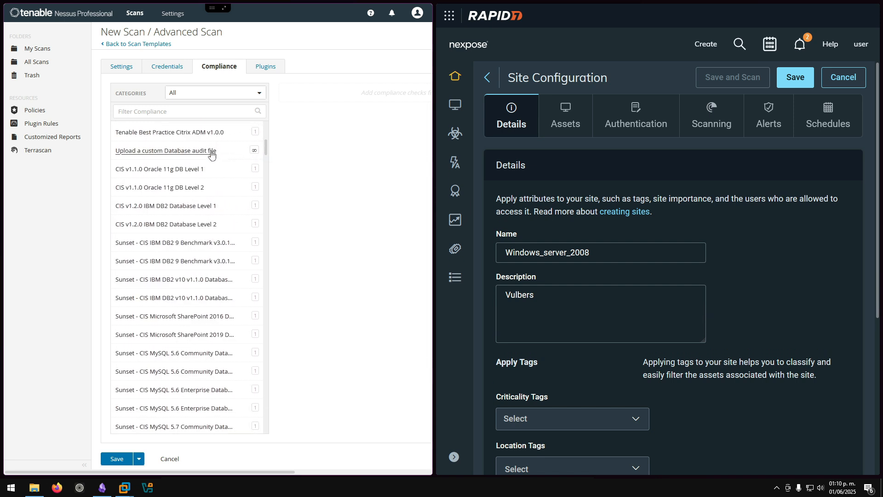
{"action": "scroll", "coordinate": [211, 155], "scroll_direction": "down", "scroll_amount": 5}
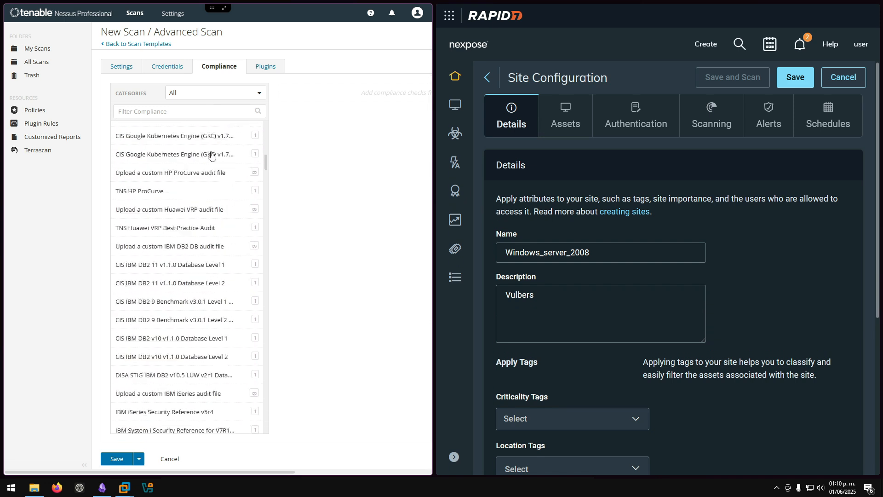
{"action": "scroll", "coordinate": [212, 155], "scroll_direction": "up", "scroll_amount": 7}
{"action": "left_click", "coordinate": [262, 67]}
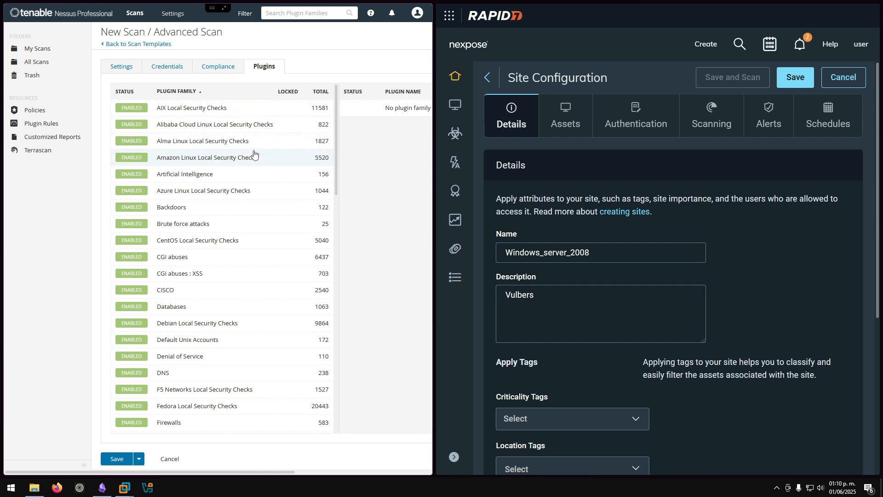
- List the enabled plugins in the Windows family (7577), temporarily widening the Nessus window
{"action": "scroll", "coordinate": [254, 154], "scroll_direction": "down", "scroll_amount": 6}
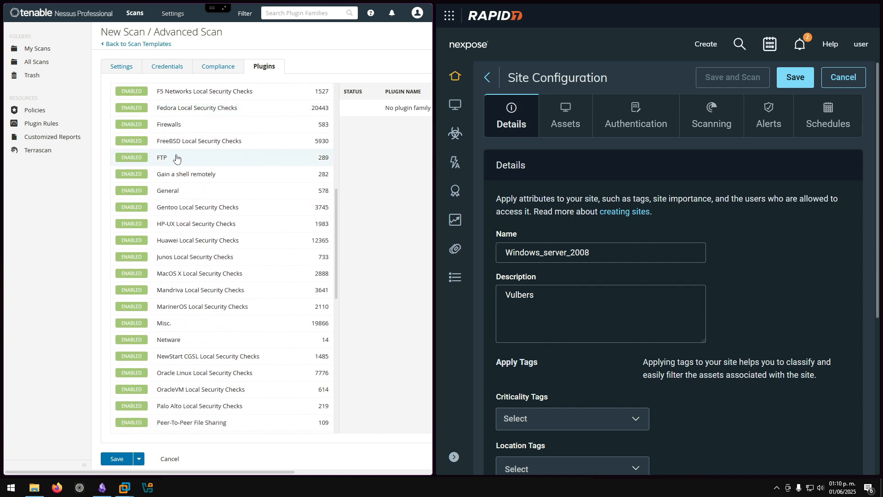
{"action": "scroll", "coordinate": [183, 189], "scroll_direction": "down", "scroll_amount": 7}
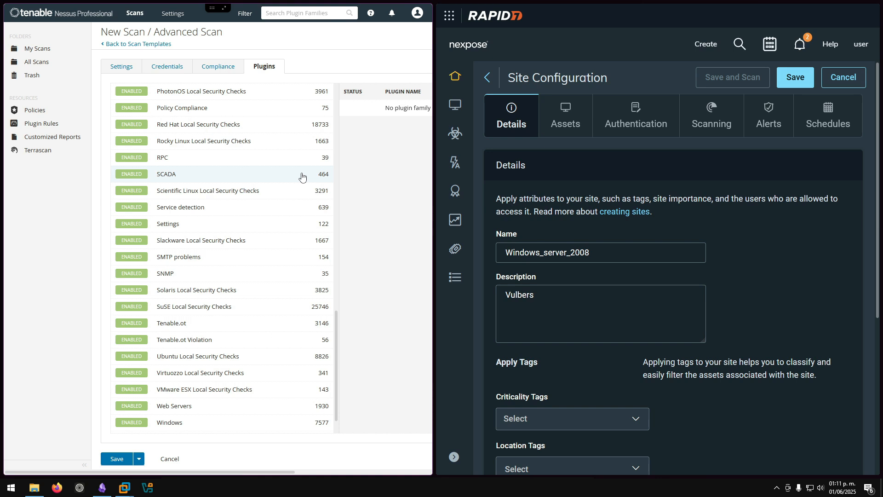
{"action": "scroll", "coordinate": [302, 177], "scroll_direction": "down", "scroll_amount": 1}
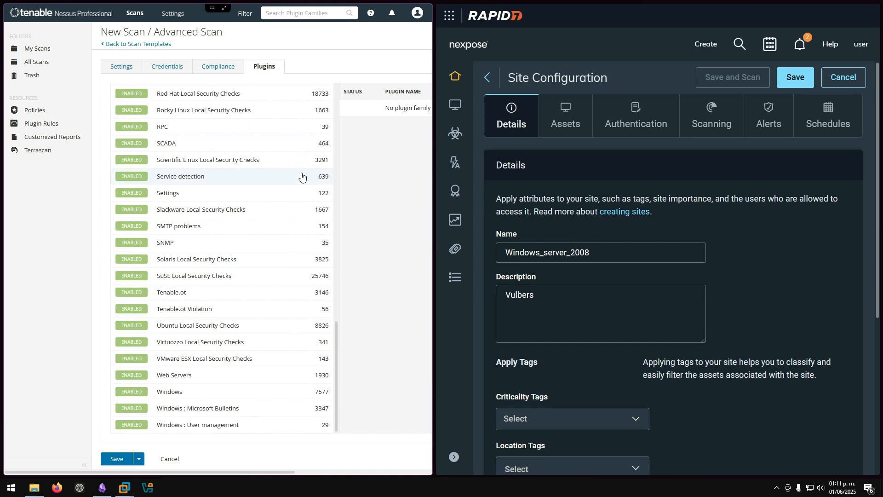
{"action": "left_click", "coordinate": [180, 391]}
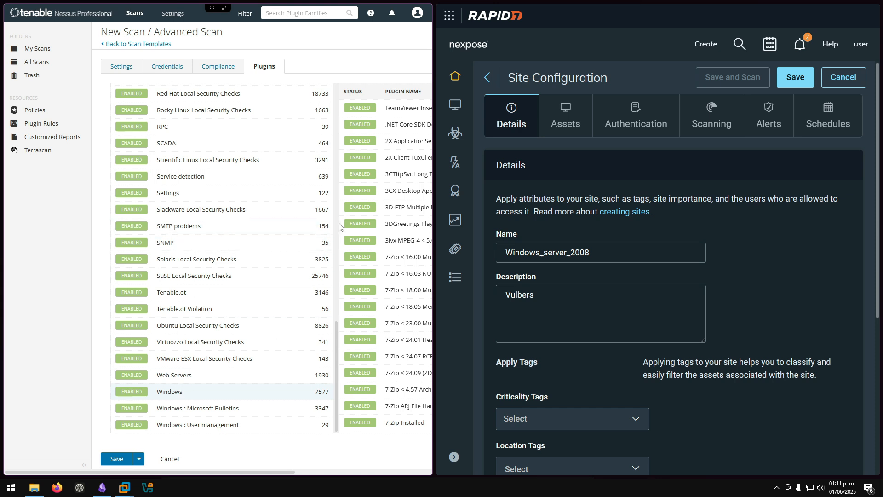
{"action": "left_click_drag", "start_coordinate": [434, 209], "coordinate": [565, 203]}
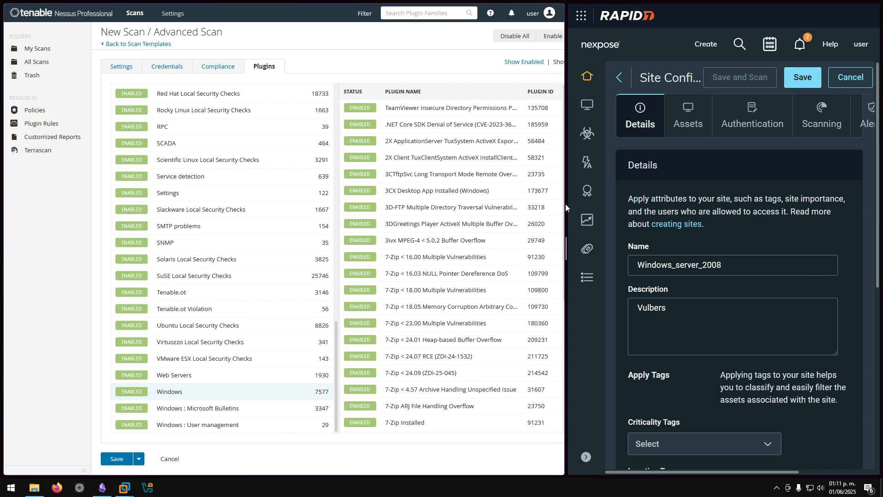
{"action": "scroll", "coordinate": [489, 158], "scroll_direction": "down", "scroll_amount": 4}
{"action": "scroll", "coordinate": [489, 159], "scroll_direction": "up", "scroll_amount": 4}
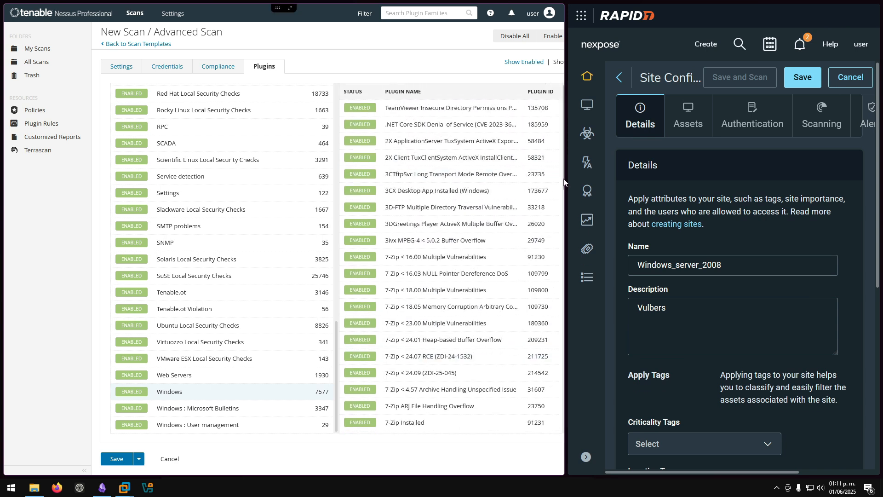
{"action": "left_click_drag", "start_coordinate": [566, 192], "coordinate": [442, 192]}
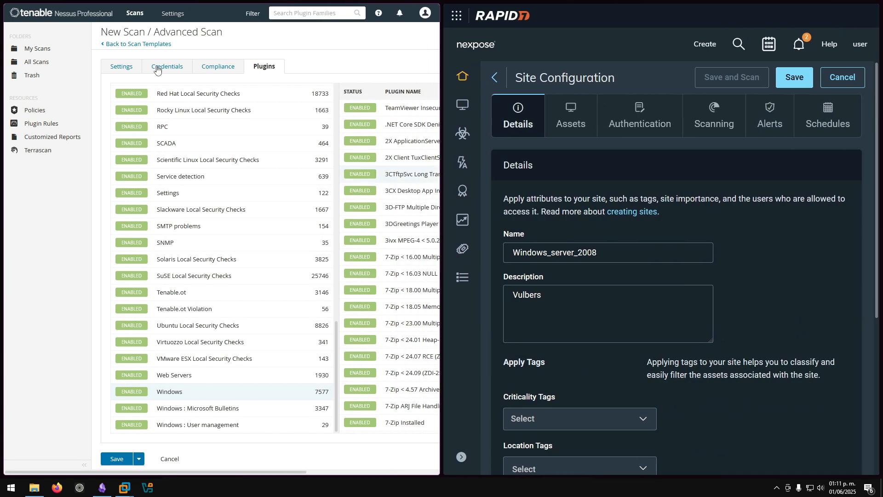
{"action": "left_click", "coordinate": [128, 69]}
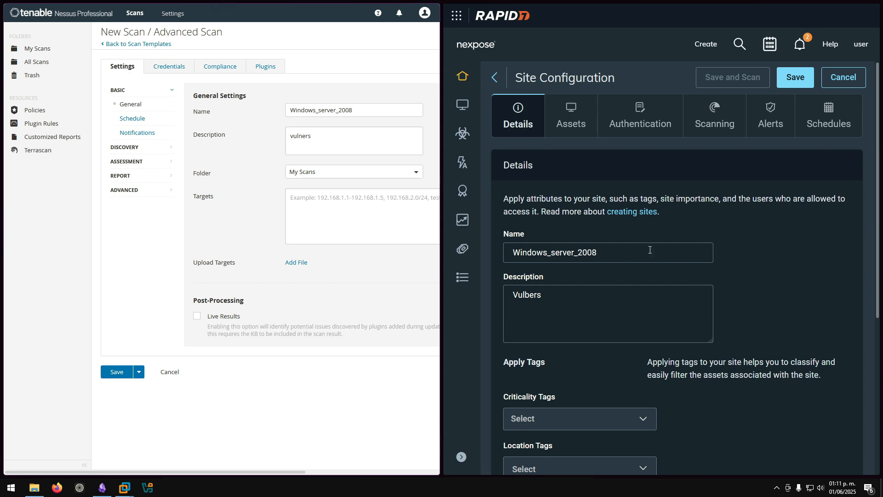
{"action": "left_click", "coordinate": [718, 230]}
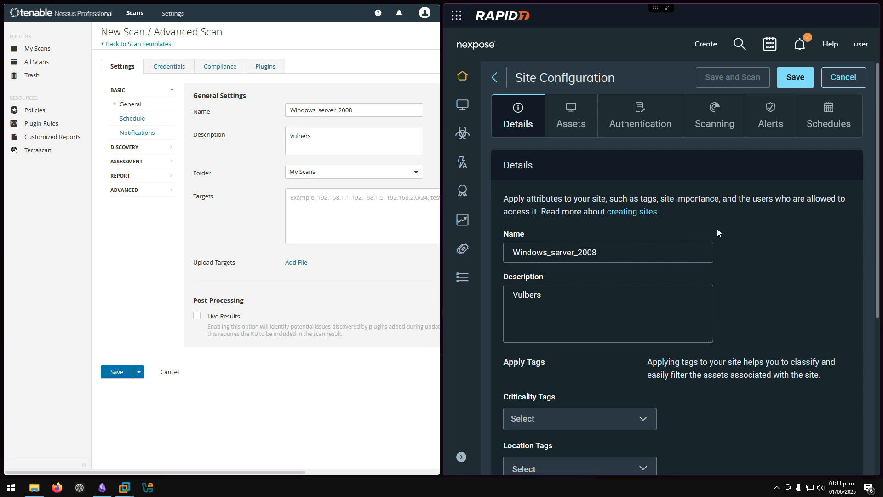
{"action": "scroll", "coordinate": [718, 229], "scroll_direction": "down", "scroll_amount": 3}
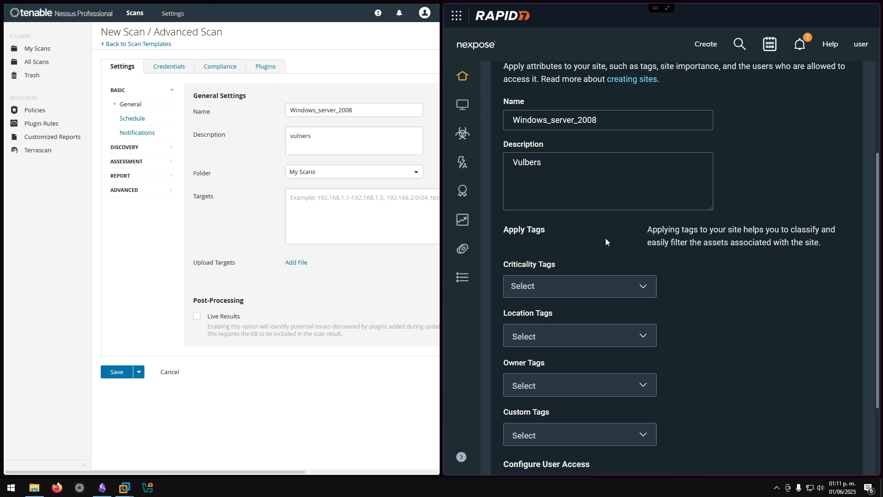
{"action": "scroll", "coordinate": [605, 241], "scroll_direction": "down", "scroll_amount": 2}
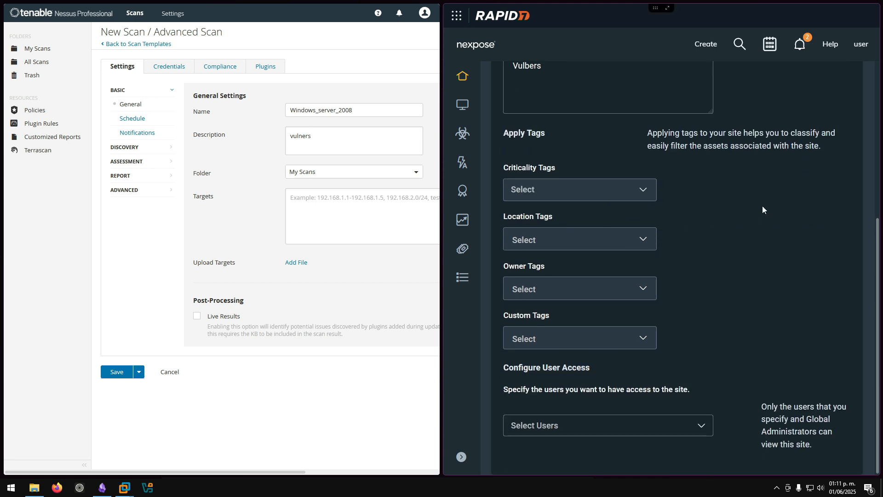
{"action": "left_click", "coordinate": [648, 194]}
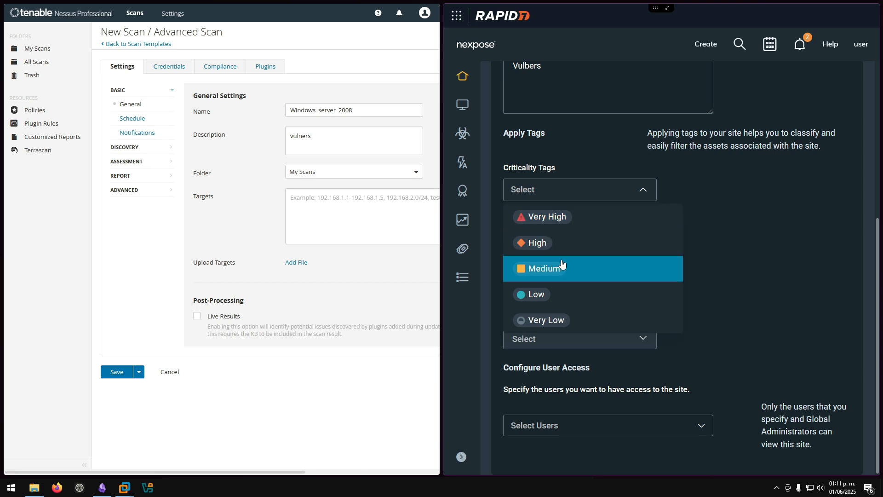
{"action": "left_click", "coordinate": [722, 238]}
{"action": "scroll", "coordinate": [712, 221], "scroll_direction": "up", "scroll_amount": 5}
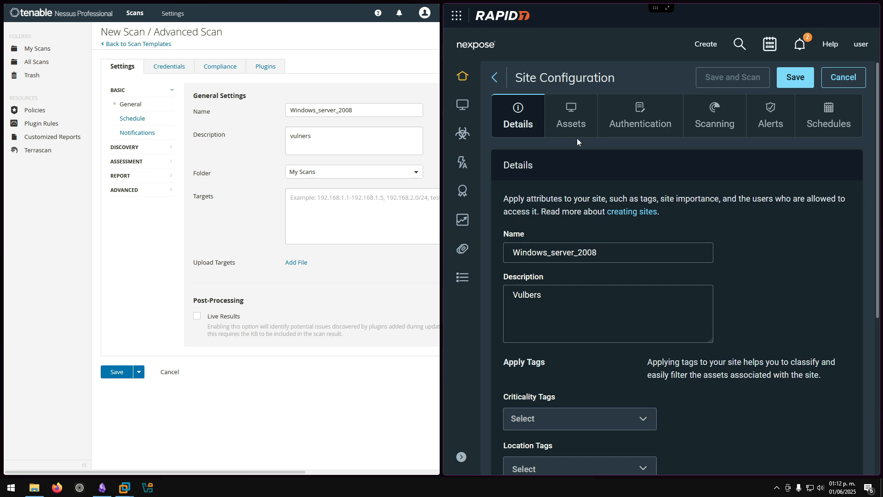
- Review Nexpose's Assets and Nessus's schedule and notification options, then show Nexpose Authentication with 0 credentials
{"action": "left_click", "coordinate": [572, 124]}
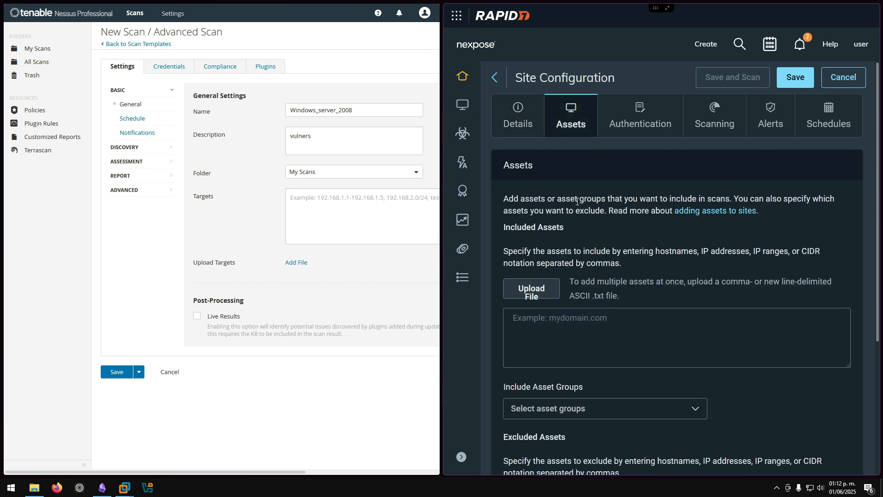
{"action": "scroll", "coordinate": [578, 203], "scroll_direction": "down", "scroll_amount": 4}
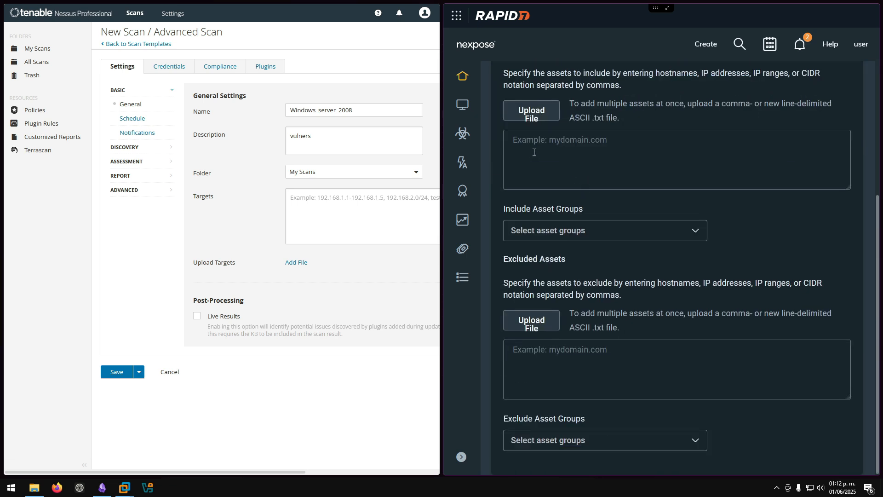
{"action": "left_click", "coordinate": [134, 119]}
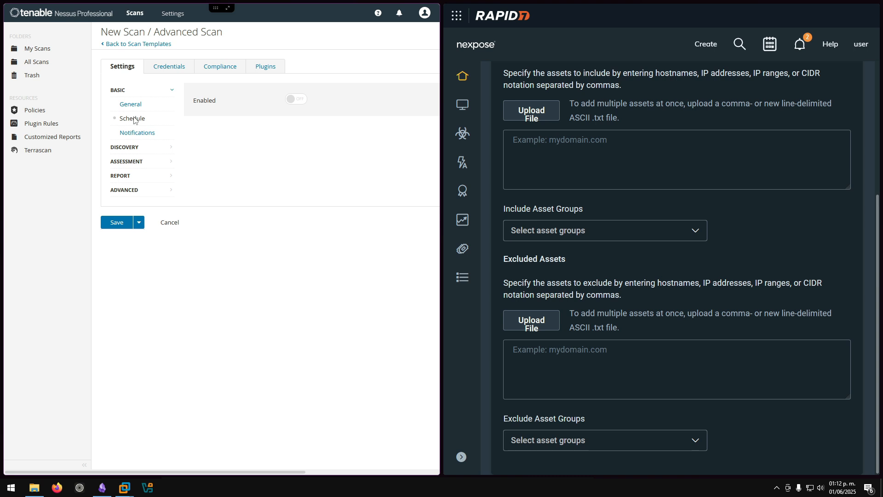
{"action": "left_click", "coordinate": [137, 134]}
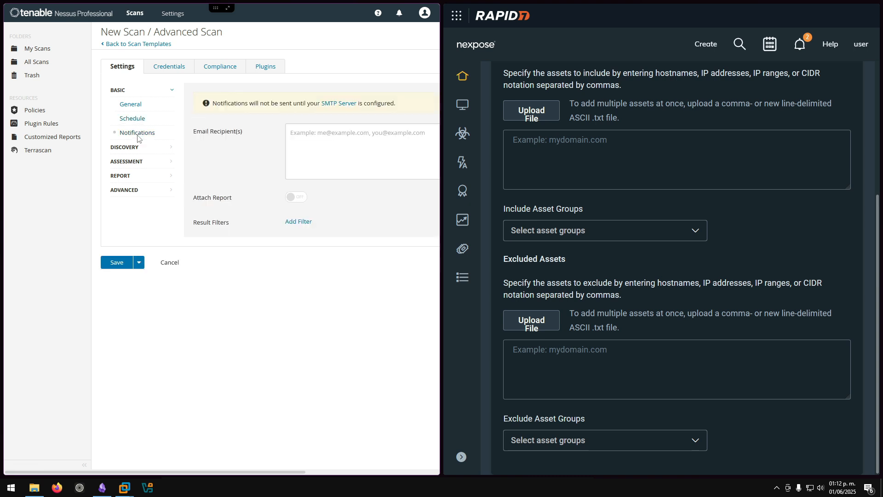
{"action": "scroll", "coordinate": [566, 158], "scroll_direction": "up", "scroll_amount": 5}
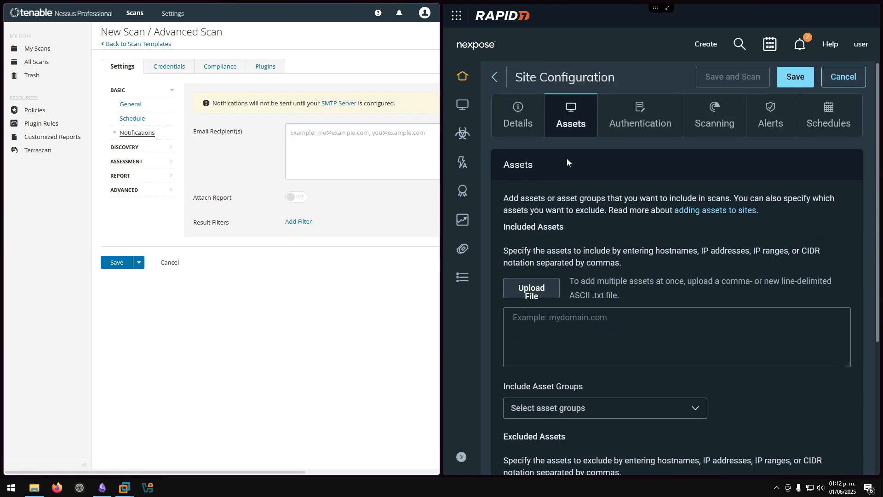
{"action": "left_click", "coordinate": [616, 129]}
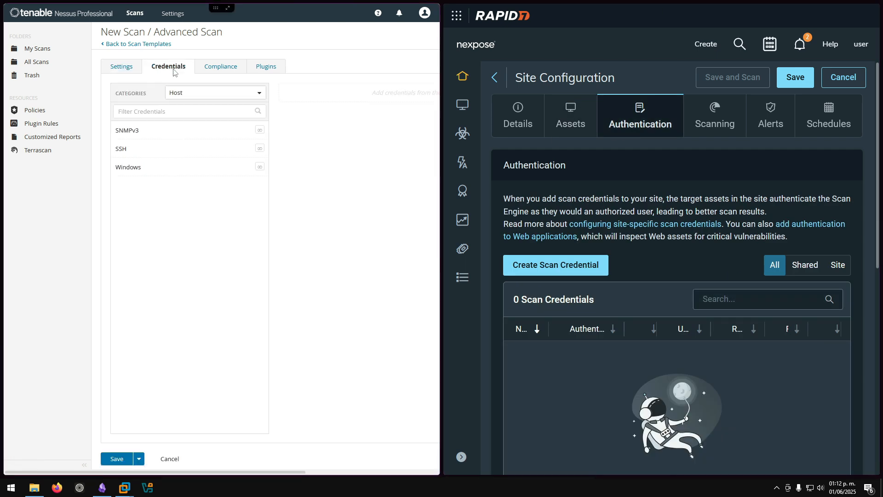
- Show Nessus Host Discovery settings, widened and zoomed, with ARP, TCP and ICMP pings enabled
{"action": "left_click", "coordinate": [607, 188]}
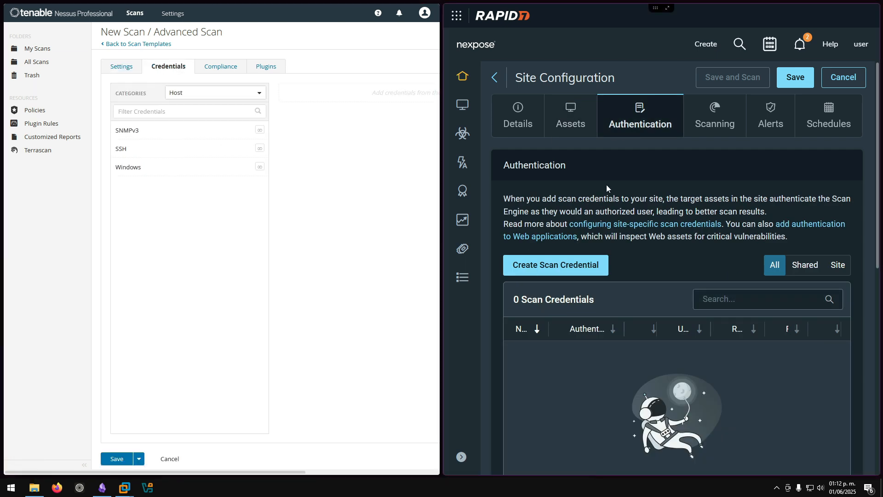
{"action": "scroll", "coordinate": [607, 184], "scroll_direction": "down", "scroll_amount": 8}
{"action": "scroll", "coordinate": [607, 184], "scroll_direction": "up", "scroll_amount": 8}
{"action": "left_click", "coordinate": [296, 236]}
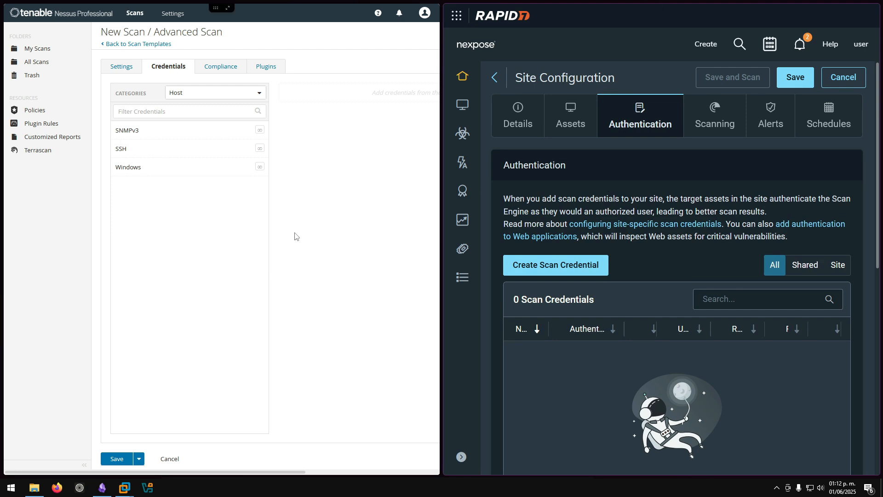
{"action": "left_click", "coordinate": [629, 180]}
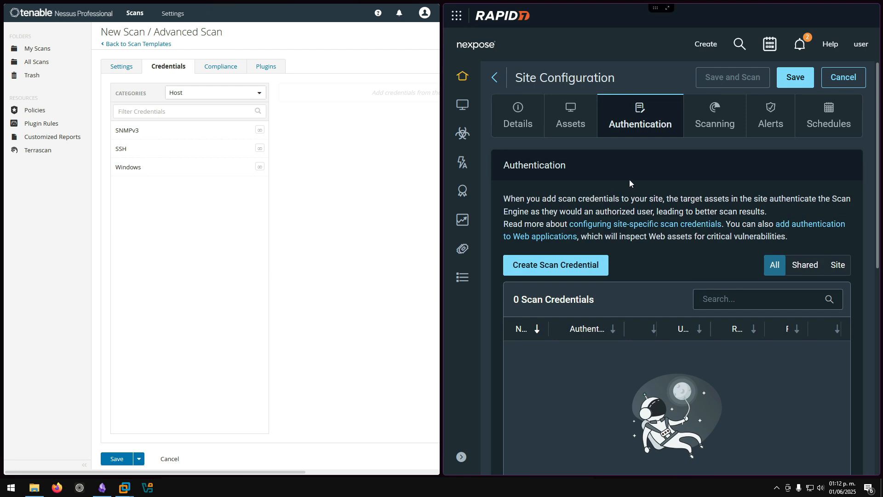
{"action": "left_click", "coordinate": [178, 172]}
{"action": "left_click", "coordinate": [122, 66]}
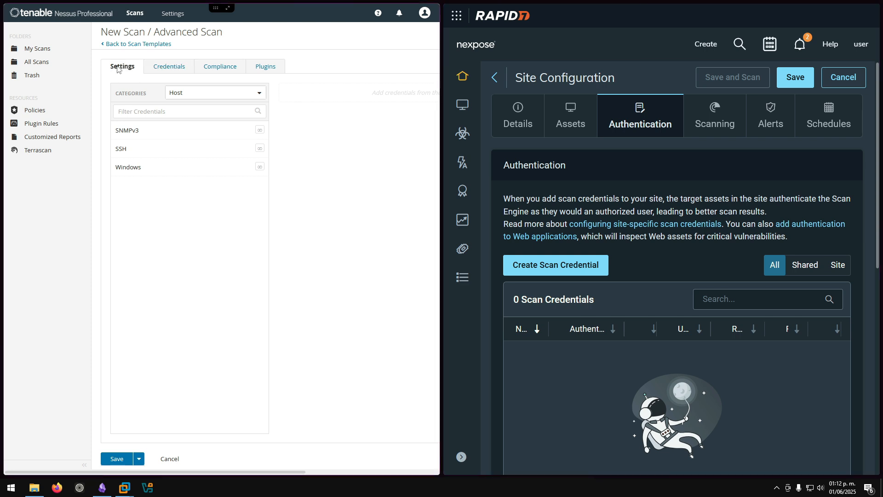
{"action": "left_click", "coordinate": [129, 148]}
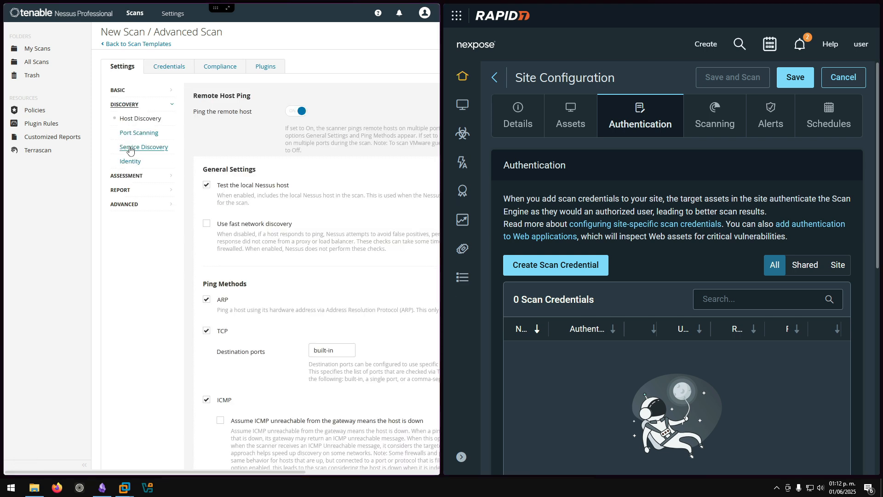
{"action": "left_click_drag", "start_coordinate": [442, 249], "coordinate": [508, 249]}
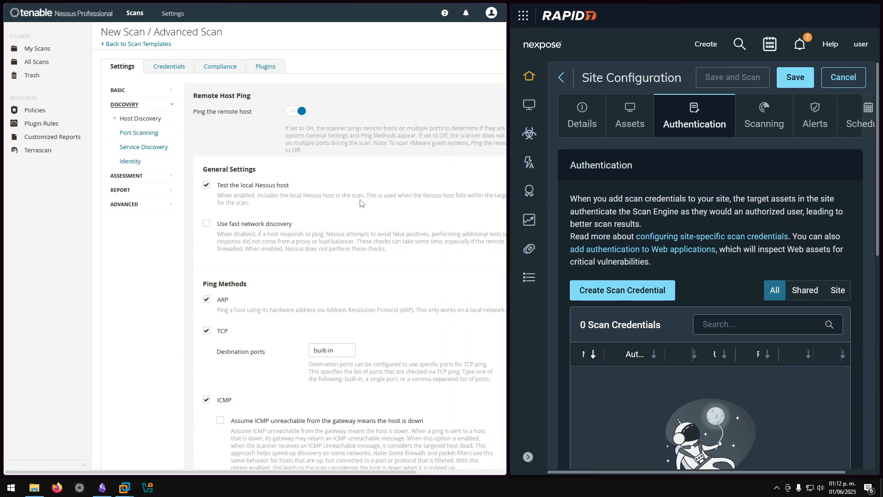
{"action": "key", "text": "ctrl+plus"}
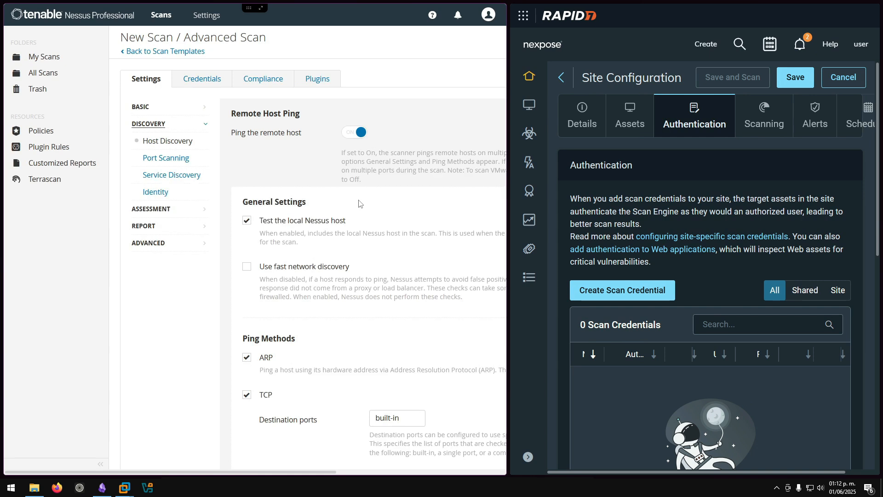
{"action": "scroll", "coordinate": [360, 204], "scroll_direction": "down", "scroll_amount": 1}
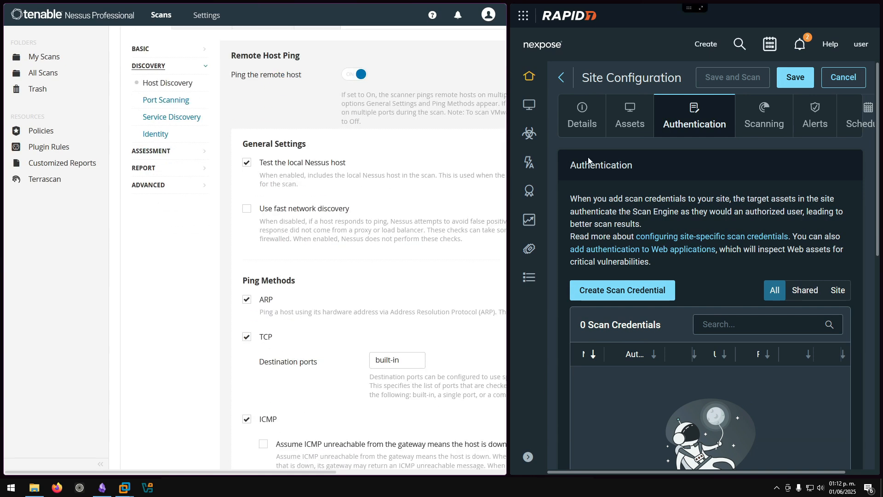
{"action": "left_click", "coordinate": [765, 128]}
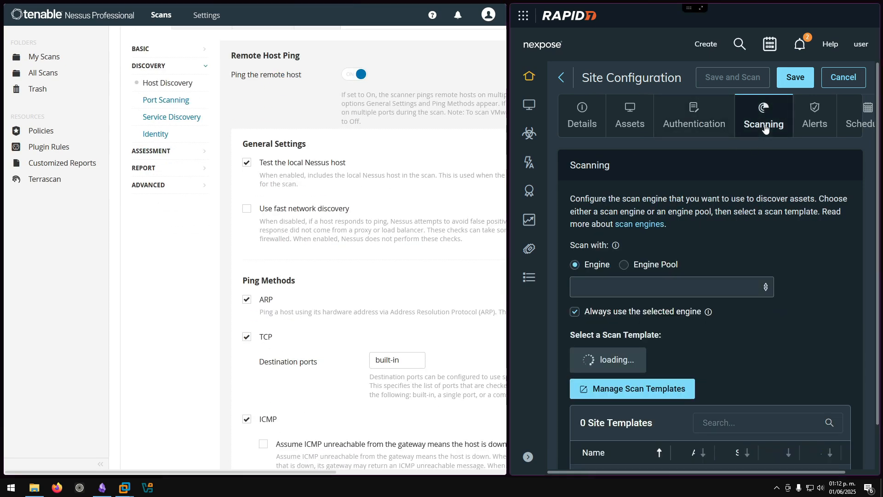
{"action": "scroll", "coordinate": [680, 167], "scroll_direction": "down", "scroll_amount": 3}
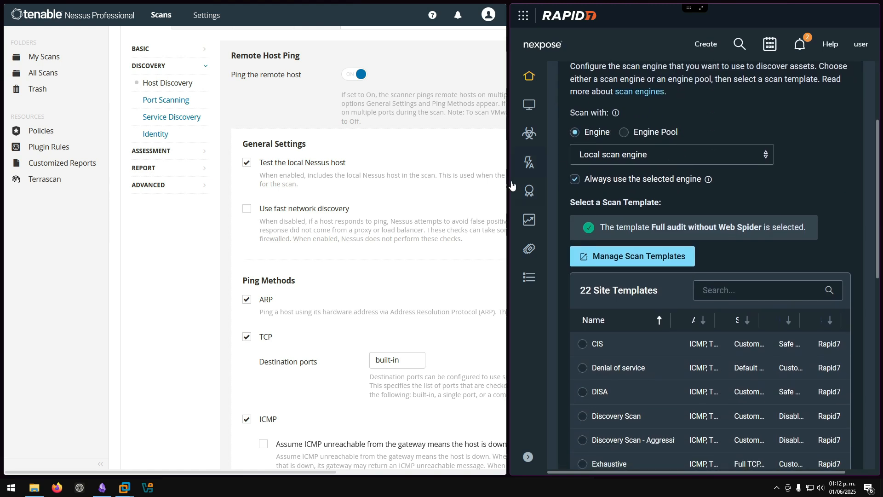
{"action": "key", "text": "ctrl+minus"}
{"action": "key", "text": "ctrl+minus"}
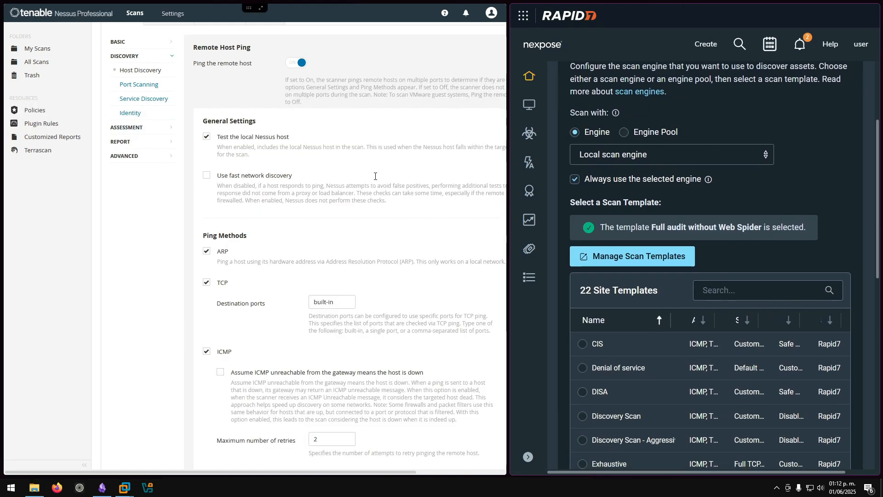
{"action": "key", "text": "ctrl+minus"}
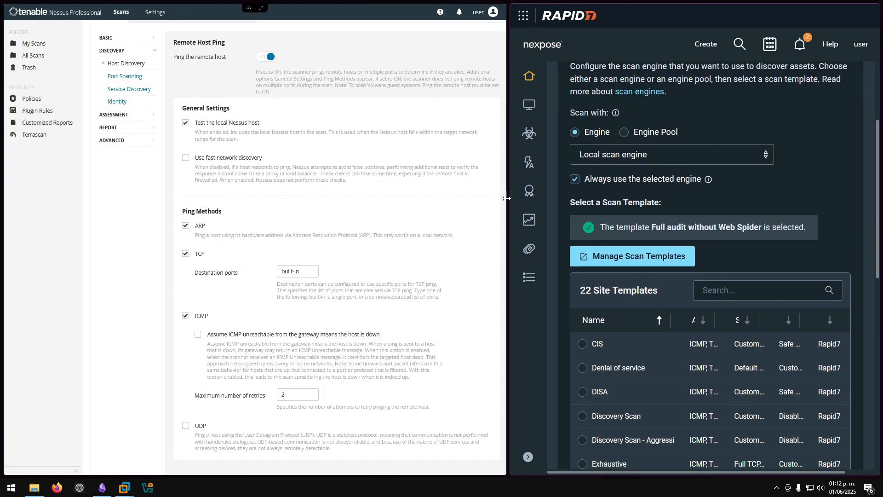
{"action": "left_click_drag", "start_coordinate": [508, 197], "coordinate": [397, 196]}
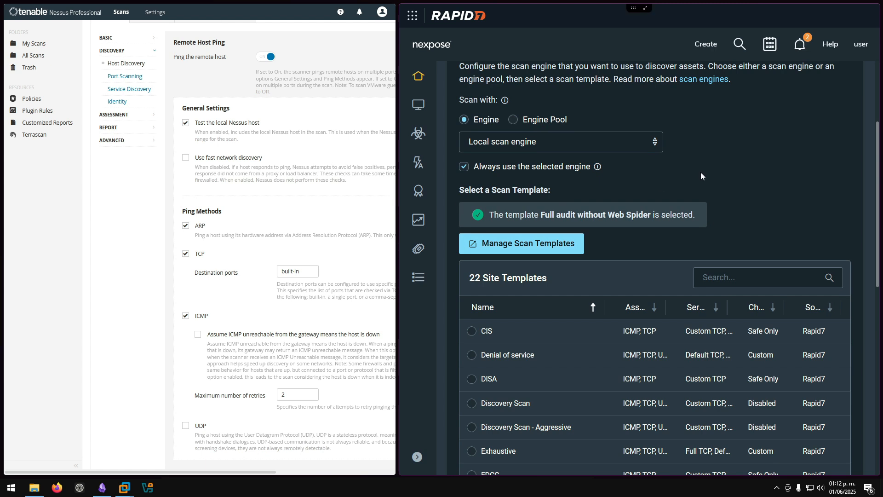
{"action": "scroll", "coordinate": [697, 172], "scroll_direction": "down", "scroll_amount": 6}
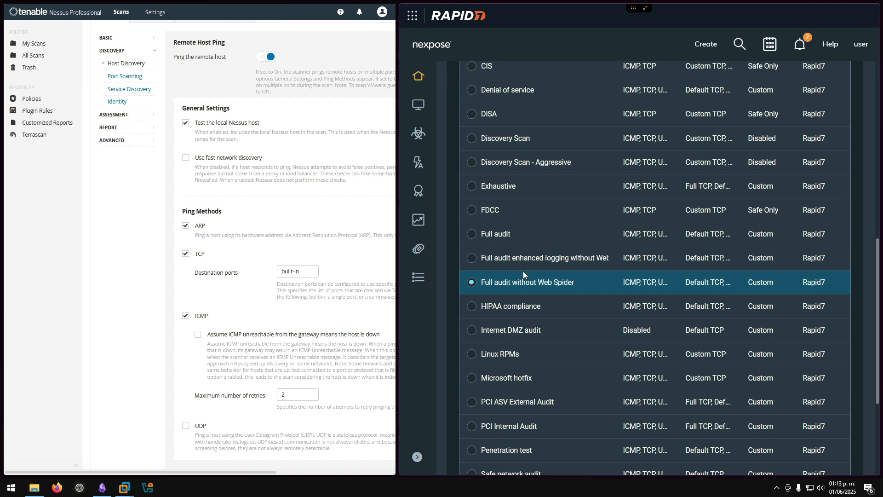
{"action": "scroll", "coordinate": [551, 145], "scroll_direction": "down", "scroll_amount": 7}
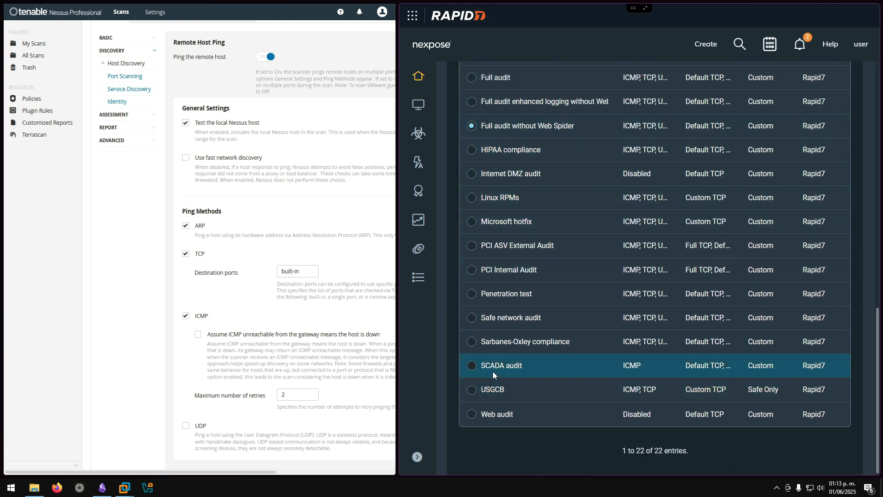
{"action": "left_click", "coordinate": [473, 417]}
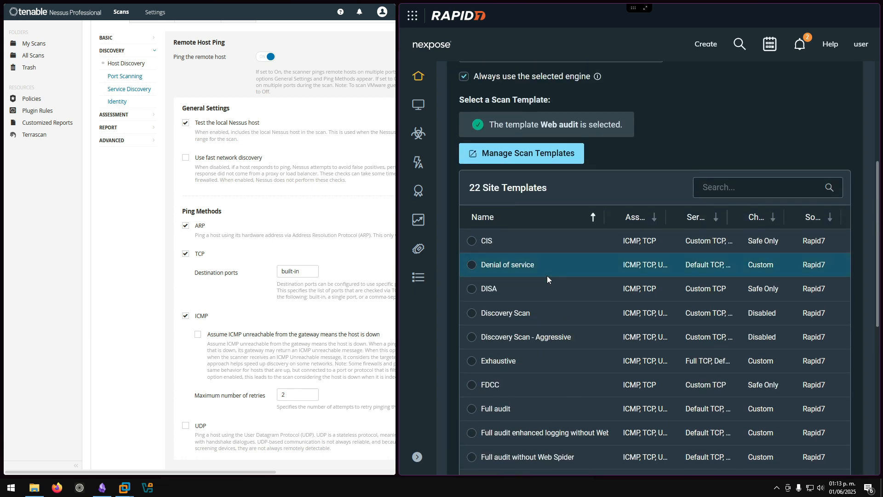
{"action": "scroll", "coordinate": [548, 275], "scroll_direction": "down", "scroll_amount": 5}
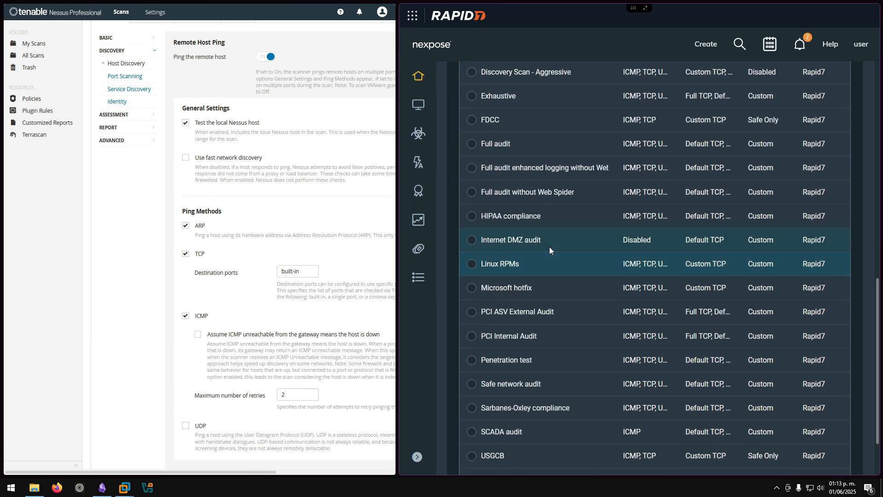
{"action": "left_click", "coordinate": [497, 197]}
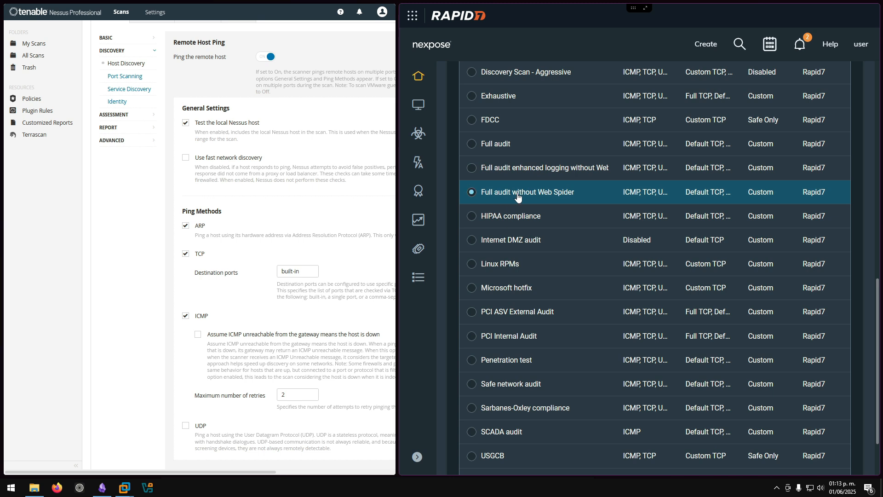
{"action": "scroll", "coordinate": [617, 197], "scroll_direction": "up", "scroll_amount": 5}
{"action": "scroll", "coordinate": [617, 195], "scroll_direction": "up", "scroll_amount": 2}
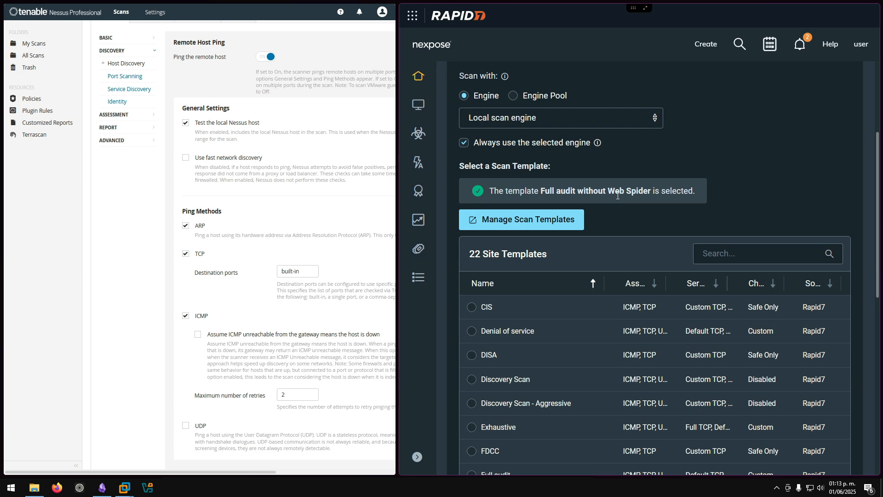
{"action": "scroll", "coordinate": [578, 200], "scroll_direction": "down", "scroll_amount": 5}
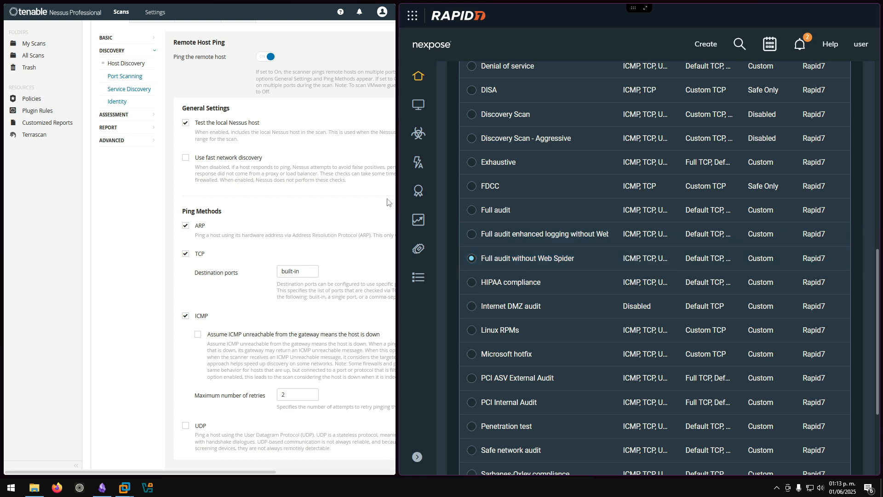
{"action": "left_click_drag", "start_coordinate": [398, 210], "coordinate": [456, 210]}
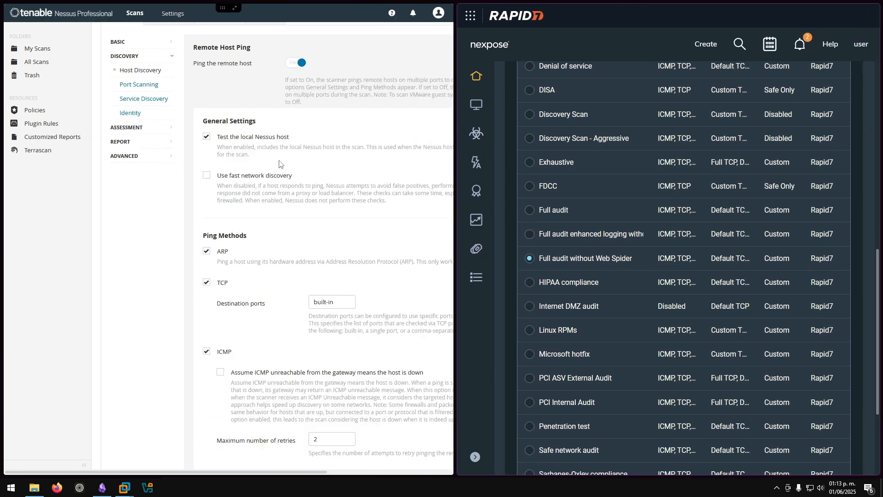
- Toggle the ARP and TCP ping methods off and back on, leaving both enabled
{"action": "scroll", "coordinate": [279, 164], "scroll_direction": "down", "scroll_amount": 2}
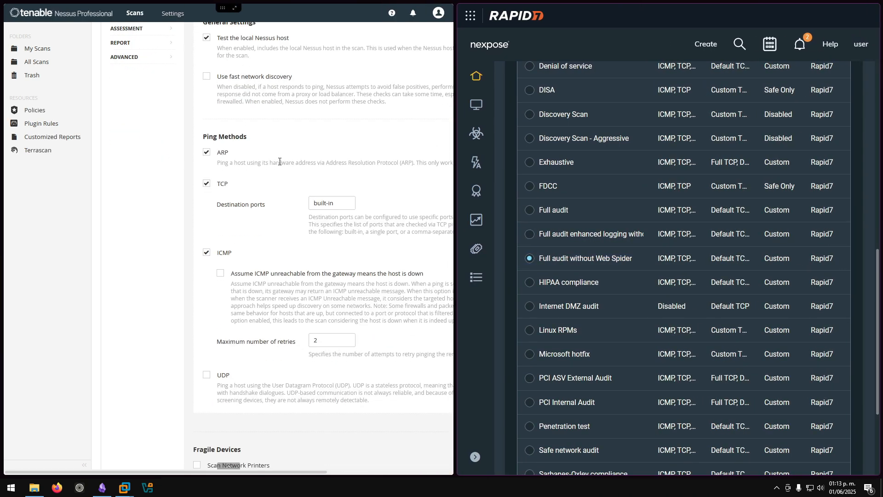
{"action": "left_click", "coordinate": [206, 151]}
{"action": "left_click", "coordinate": [207, 184]}
{"action": "left_click", "coordinate": [206, 151]}
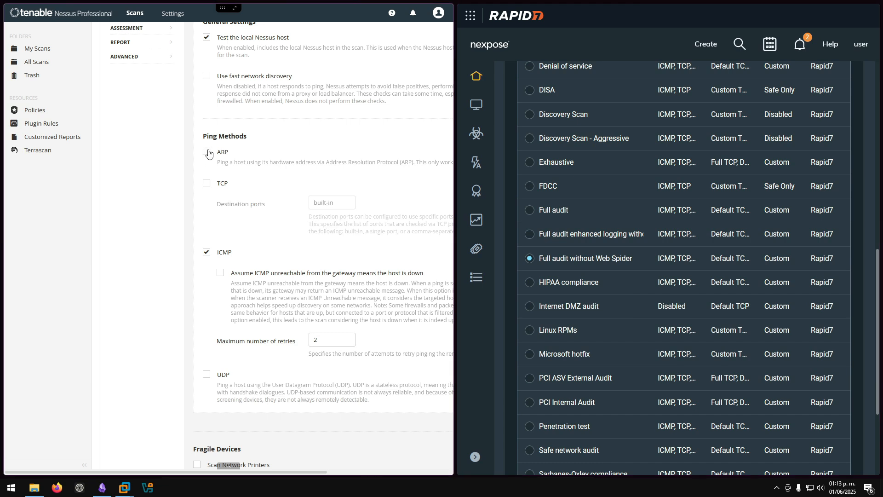
{"action": "left_click", "coordinate": [206, 185]}
{"action": "scroll", "coordinate": [254, 166], "scroll_direction": "up", "scroll_amount": 3}
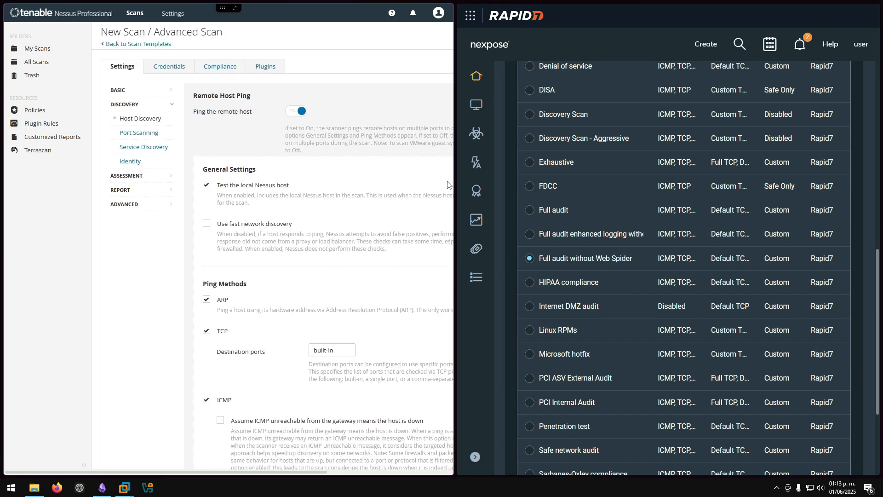
- Rebalance the Nessus and Nexpose window widths and review the Port Scanning settings
{"action": "left_click_drag", "start_coordinate": [454, 184], "coordinate": [603, 184]}
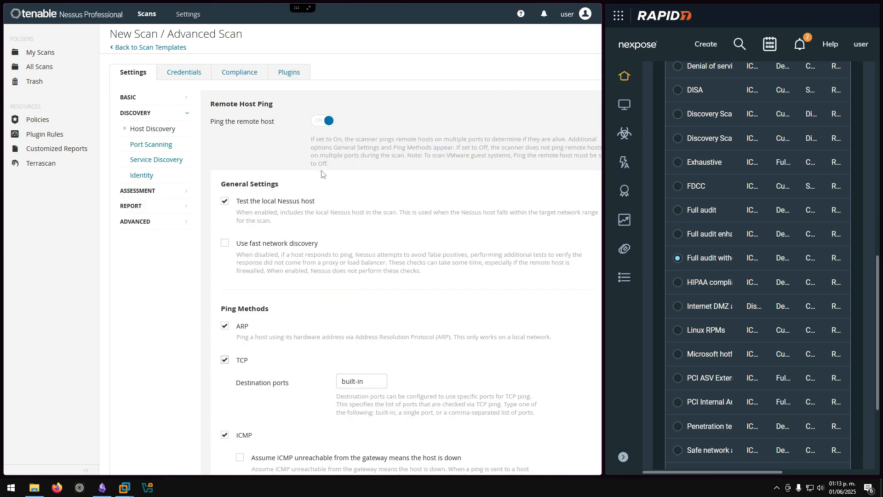
{"action": "scroll", "coordinate": [322, 174], "scroll_direction": "down", "scroll_amount": 1}
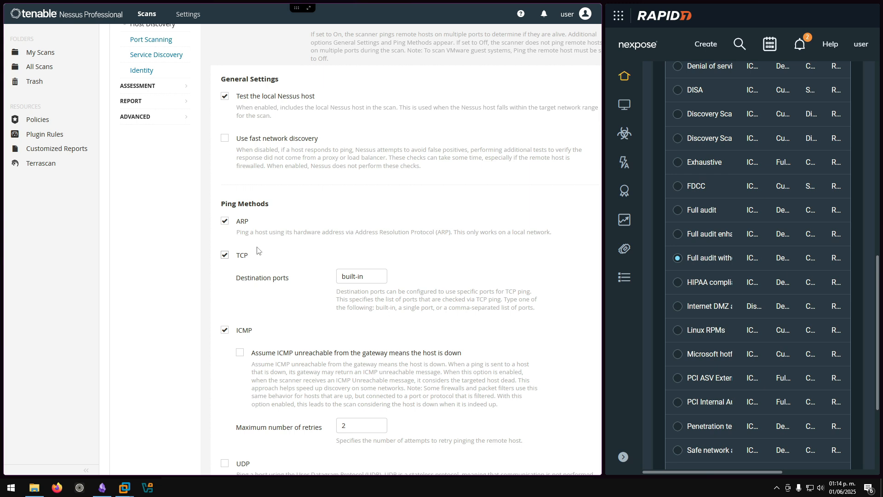
{"action": "scroll", "coordinate": [289, 194], "scroll_direction": "down", "scroll_amount": 3}
{"action": "scroll", "coordinate": [289, 193], "scroll_direction": "down", "scroll_amount": 5}
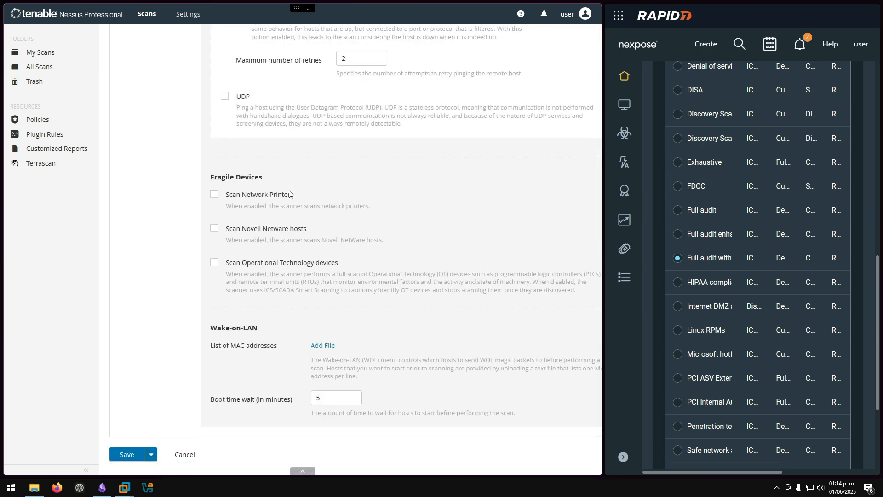
{"action": "scroll", "coordinate": [290, 194], "scroll_direction": "up", "scroll_amount": 10}
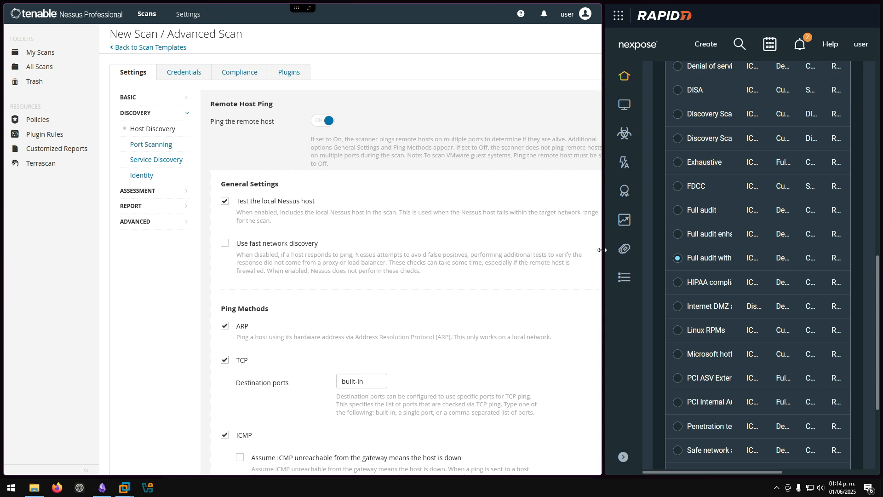
{"action": "left_click_drag", "start_coordinate": [601, 244], "coordinate": [412, 242]}
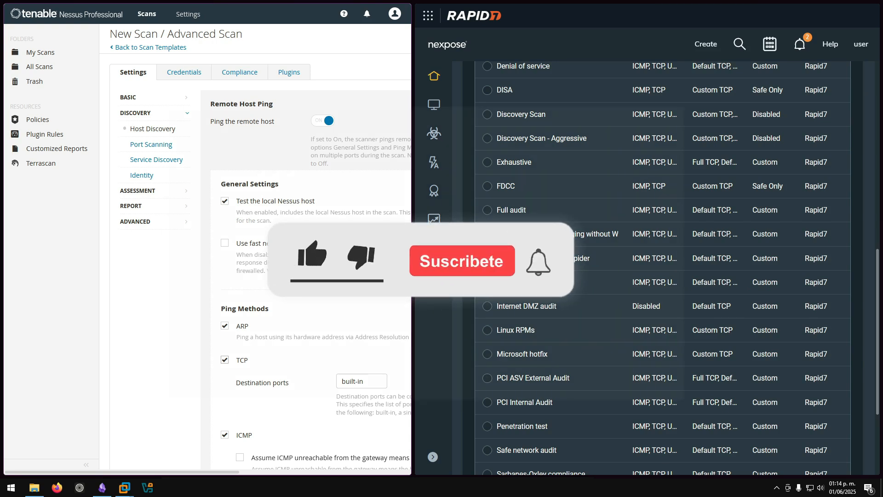
{"action": "left_click_drag", "start_coordinate": [413, 242], "coordinate": [459, 242]}
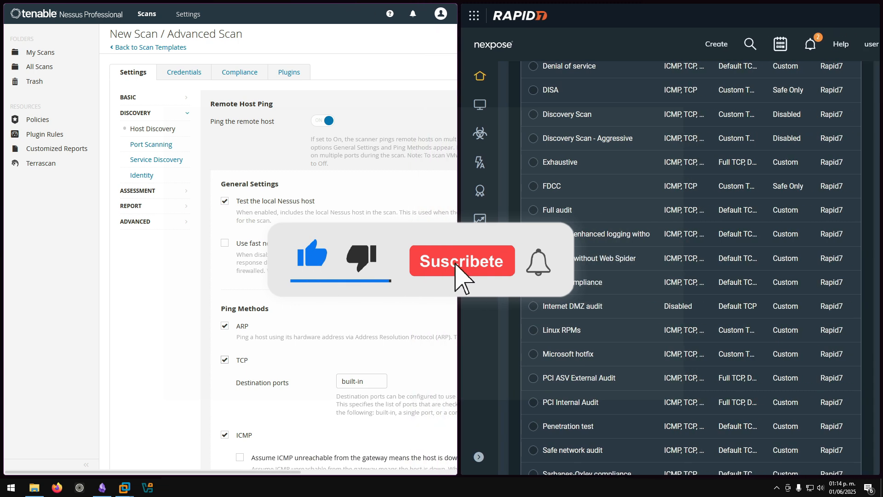
{"action": "scroll", "coordinate": [267, 125], "scroll_direction": "down", "scroll_amount": 5}
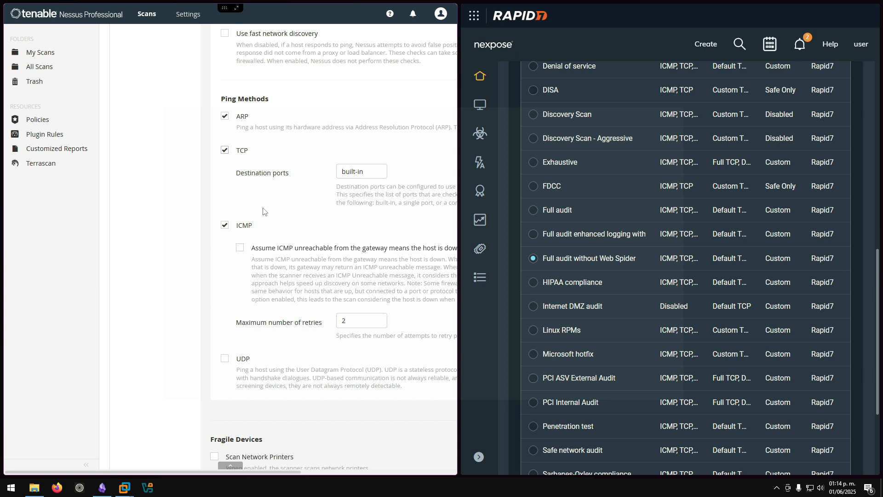
{"action": "scroll", "coordinate": [265, 212], "scroll_direction": "up", "scroll_amount": 3}
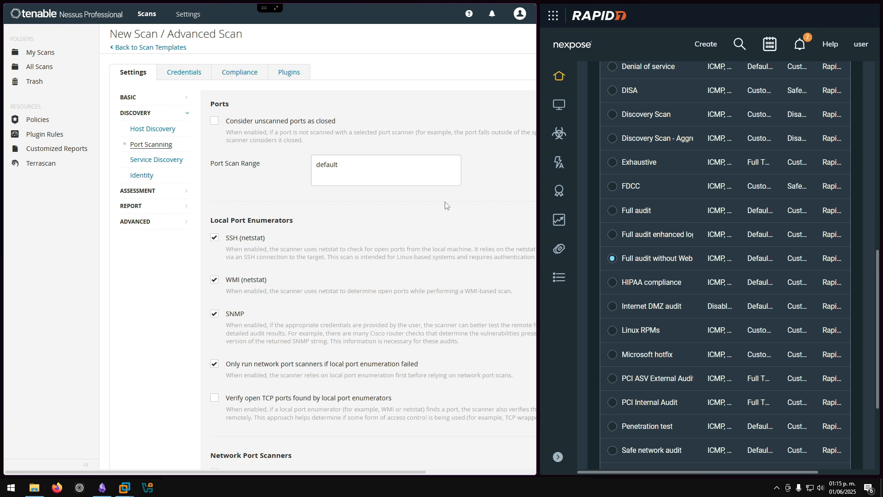
- Open the 'Full audit without Web Spider' template from Nexpose Administration > Scan Templates
{"action": "left_click_drag", "start_coordinate": [532, 241], "coordinate": [405, 244]}
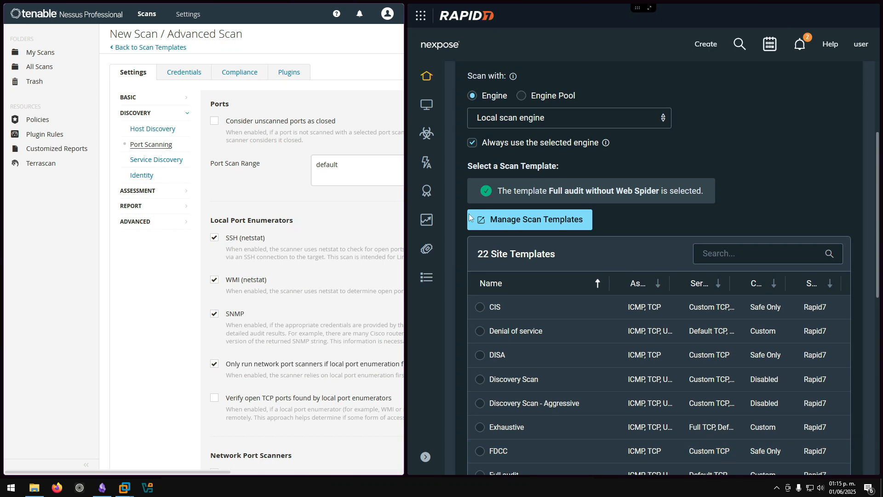
{"action": "left_click", "coordinate": [430, 279]}
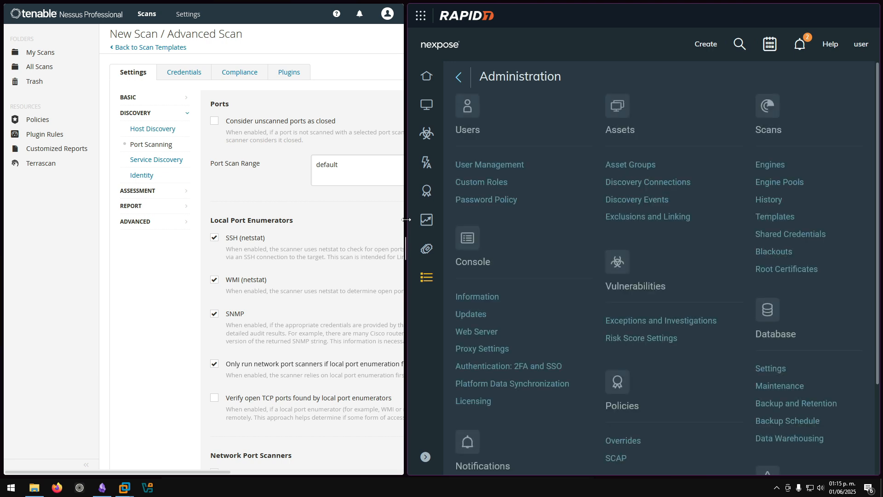
{"action": "left_click", "coordinate": [771, 217]}
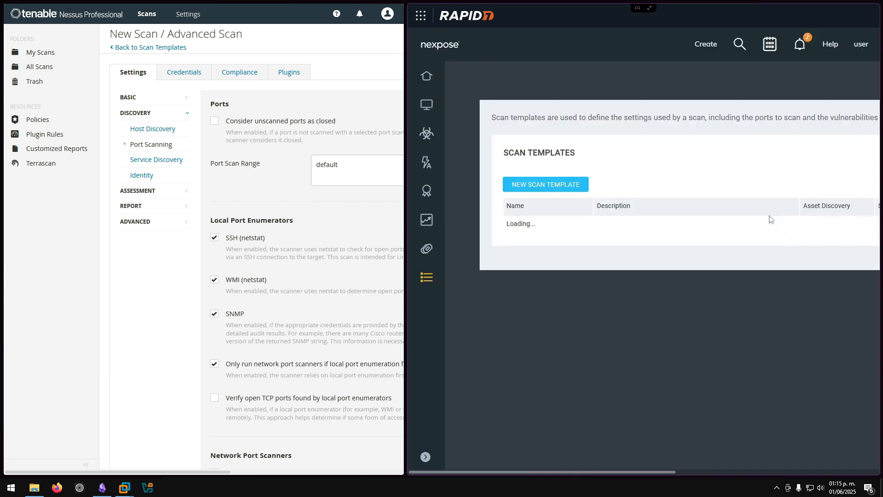
{"action": "scroll", "coordinate": [516, 199], "scroll_direction": "down", "scroll_amount": 5}
{"action": "scroll", "coordinate": [516, 199], "scroll_direction": "down", "scroll_amount": 2}
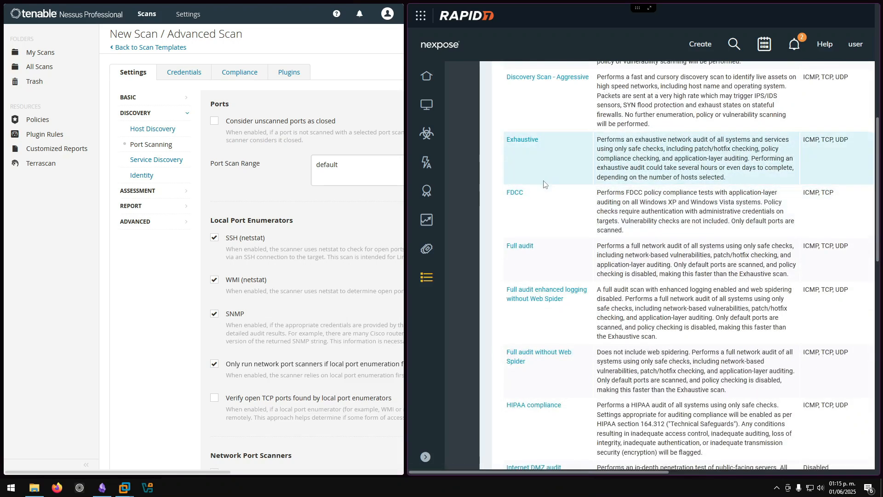
{"action": "scroll", "coordinate": [534, 240], "scroll_direction": "down", "scroll_amount": 1}
{"action": "scroll", "coordinate": [533, 240], "scroll_direction": "down", "scroll_amount": 1}
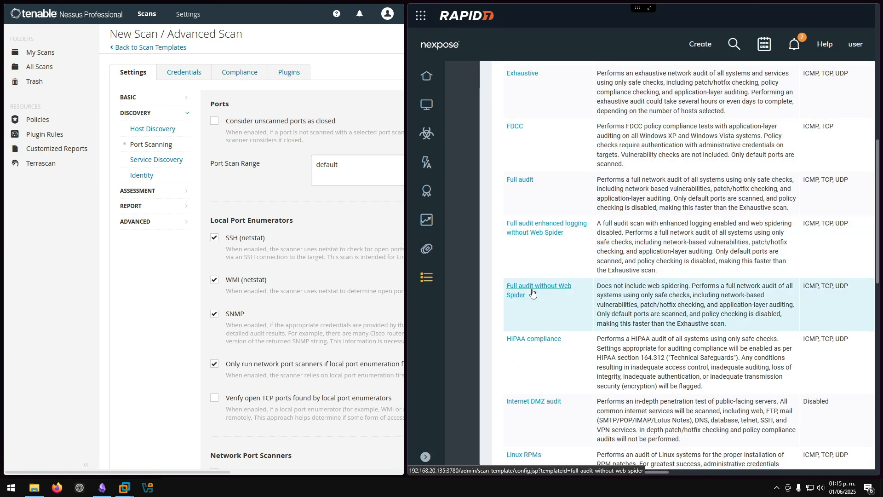
{"action": "left_click", "coordinate": [533, 293]}
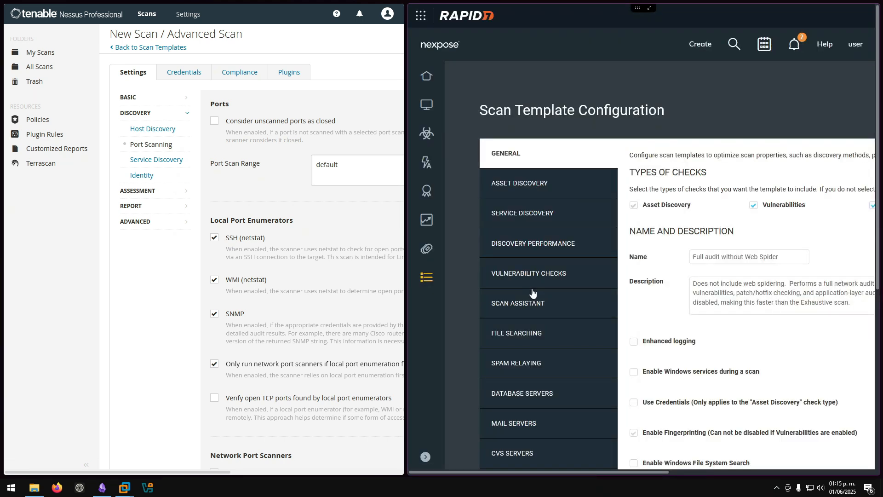
- Show the Nexpose template's Asset Discovery settings with ICMP, ARP, TCP and UDP live-asset checks
{"action": "scroll", "coordinate": [520, 175], "scroll_direction": "down", "scroll_amount": 3}
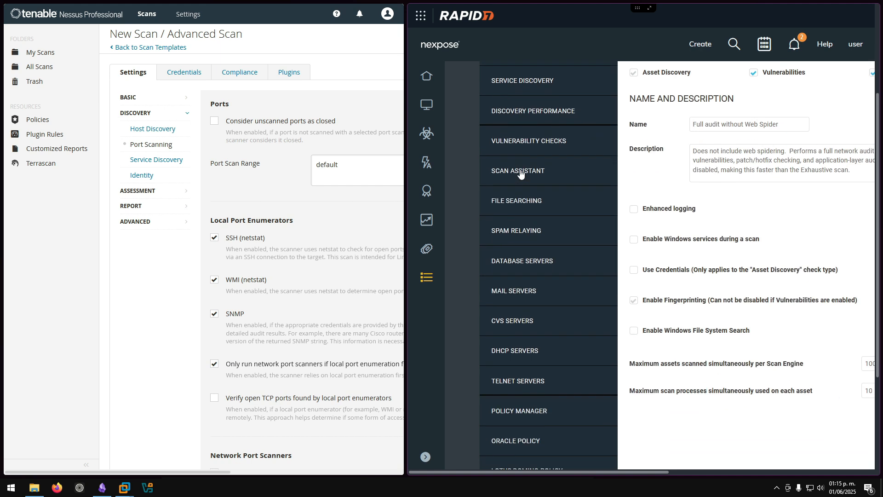
{"action": "scroll", "coordinate": [521, 166], "scroll_direction": "up", "scroll_amount": 2}
{"action": "left_click", "coordinate": [522, 126]}
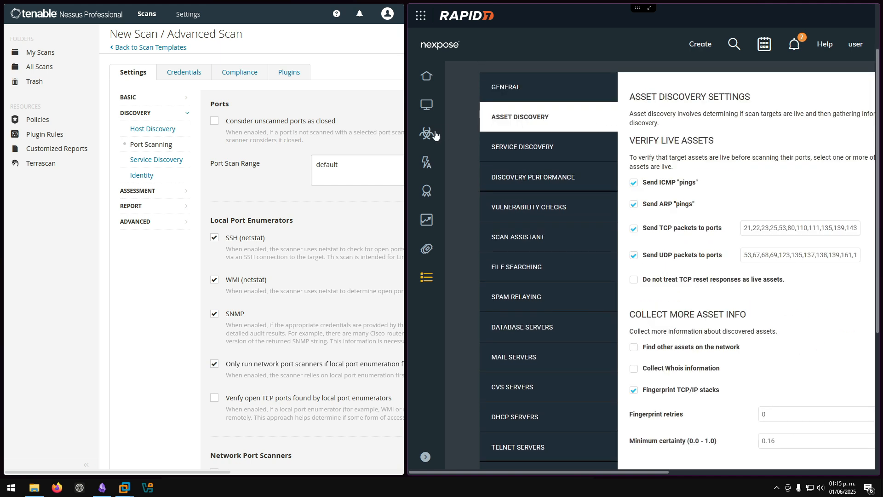
- Open Nessus Host Discovery and compare its Ping Methods with Nexpose's Verify Live Assets options
{"action": "left_click", "coordinate": [147, 132]}
{"action": "scroll", "coordinate": [279, 180], "scroll_direction": "down", "scroll_amount": 2}
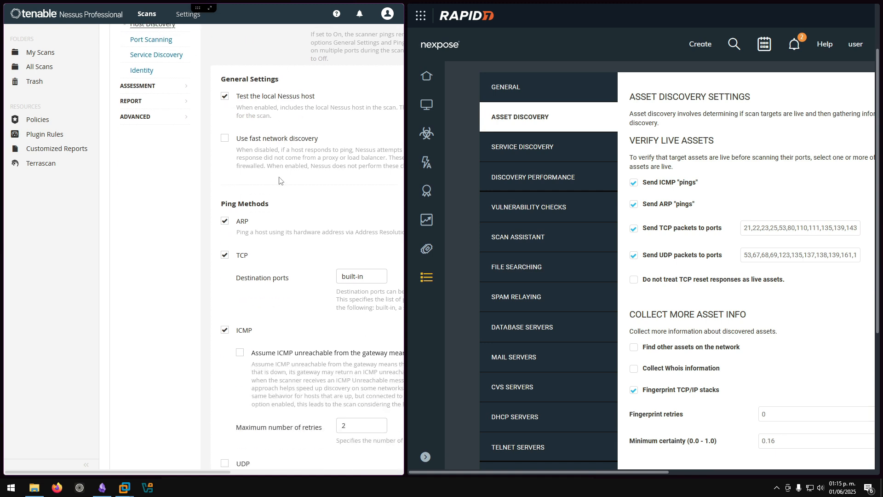
{"action": "scroll", "coordinate": [280, 180], "scroll_direction": "down", "scroll_amount": 3}
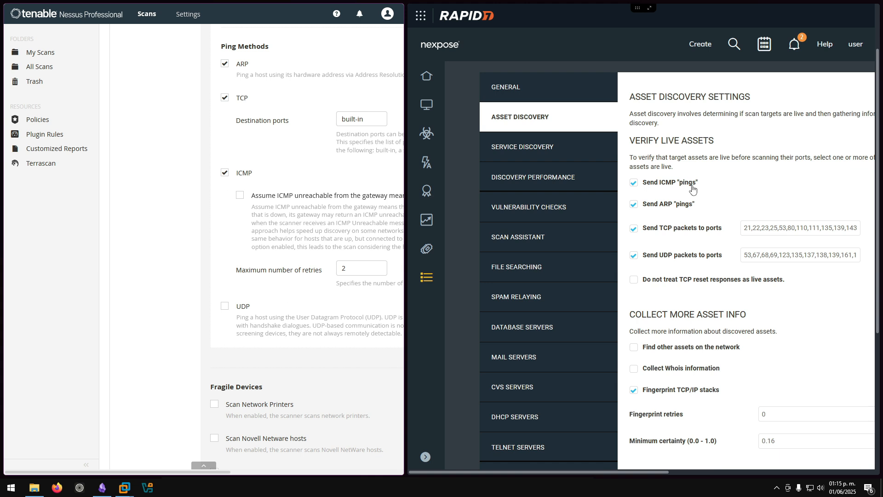
{"action": "mouse_move", "coordinate": [710, 201]}
{"action": "scroll", "coordinate": [715, 184], "scroll_direction": "down", "scroll_amount": 2}
{"action": "mouse_move", "coordinate": [726, 140]}
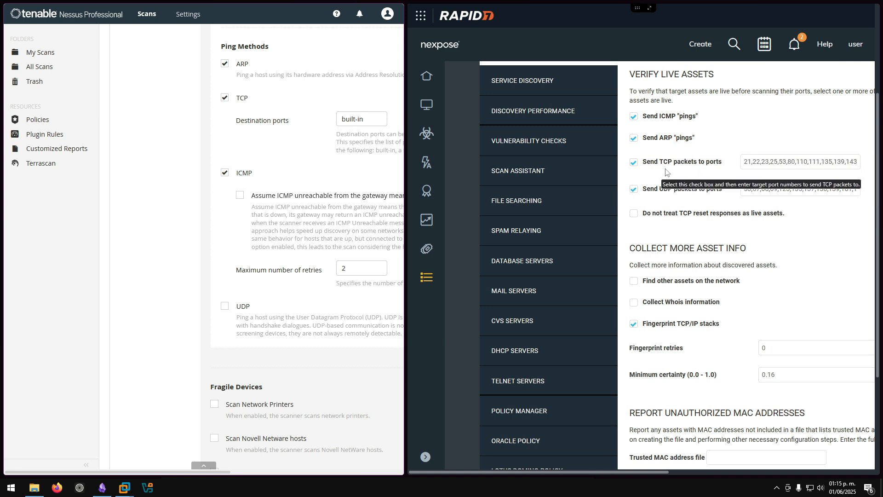
{"action": "mouse_move", "coordinate": [681, 195]}
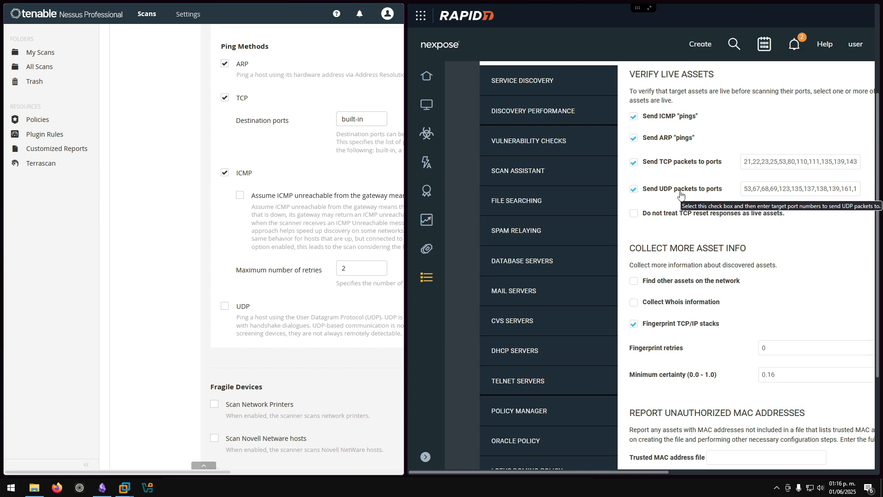
{"action": "scroll", "coordinate": [171, 223], "scroll_direction": "up", "scroll_amount": 5}
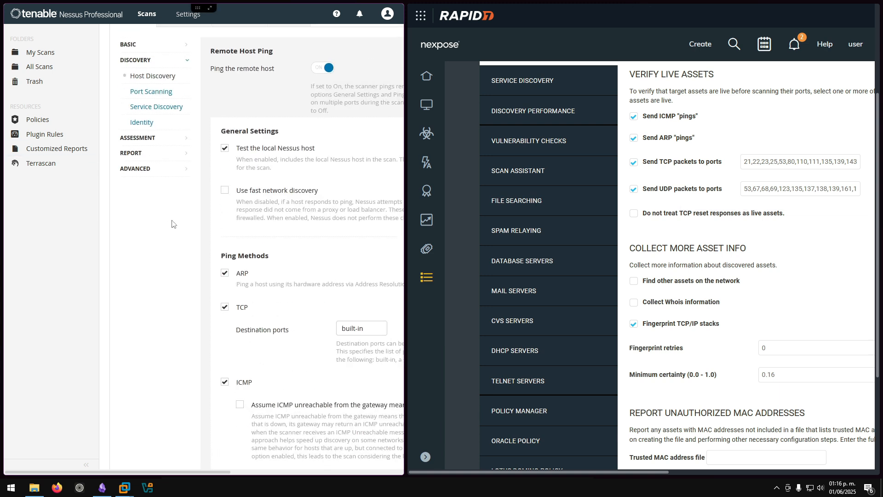
{"action": "scroll", "coordinate": [172, 225], "scroll_direction": "down", "scroll_amount": 6}
{"action": "scroll", "coordinate": [173, 225], "scroll_direction": "down", "scroll_amount": 2}
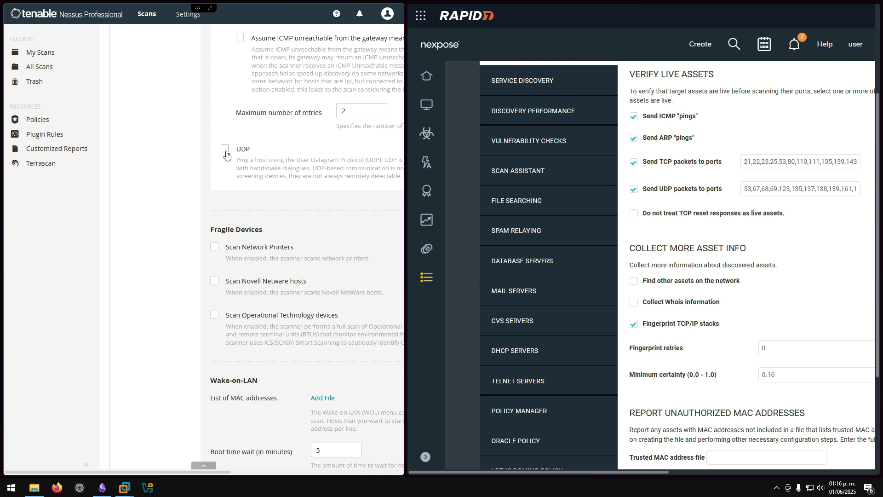
{"action": "scroll", "coordinate": [226, 155], "scroll_direction": "up", "scroll_amount": 8}
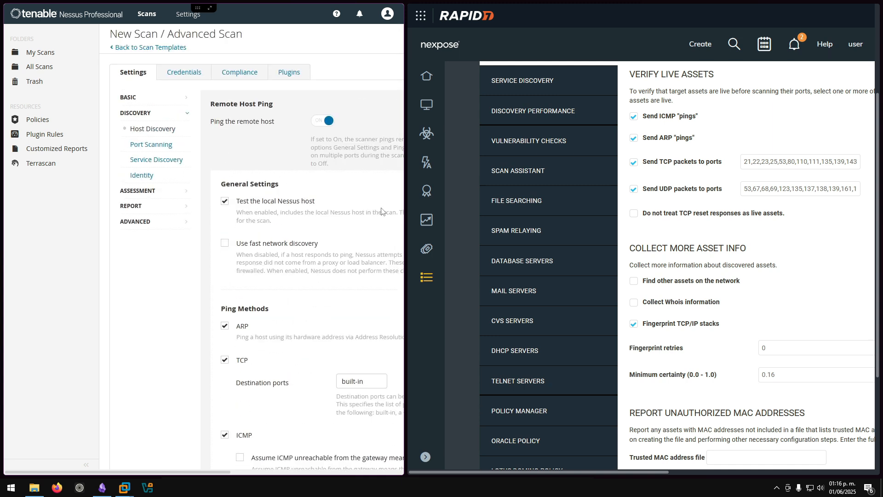
- Widen the Nessus window by moving the window divider to the right
{"action": "mouse_move", "coordinate": [405, 206]}
{"action": "left_mouse_down"}
{"action": "mouse_move", "coordinate": [428, 200]}
{"action": "mouse_move", "coordinate": [418, 199]}
{"action": "left_mouse_up"}
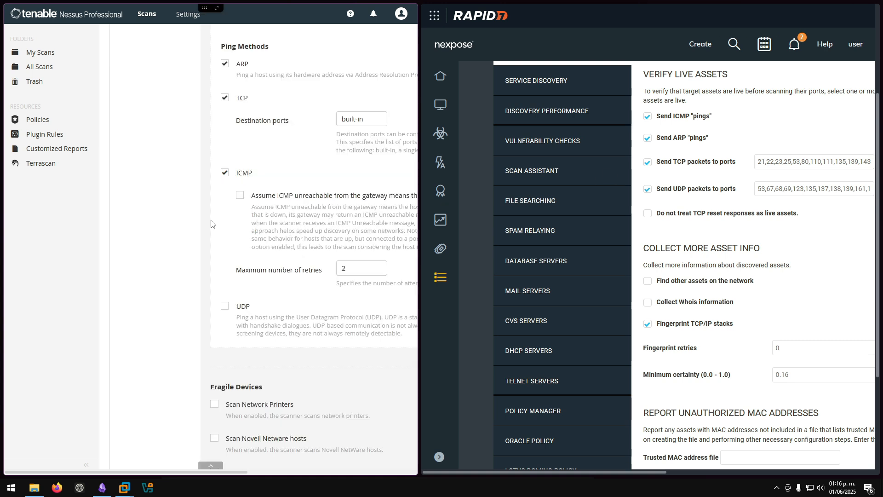
{"action": "scroll", "coordinate": [211, 224], "scroll_direction": "down", "scroll_amount": 1}
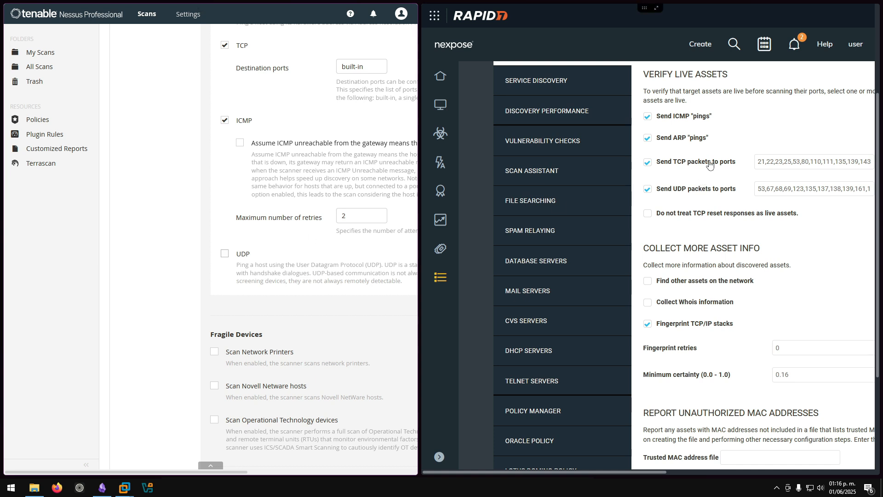
{"action": "scroll", "coordinate": [653, 184], "scroll_direction": "down", "scroll_amount": 3}
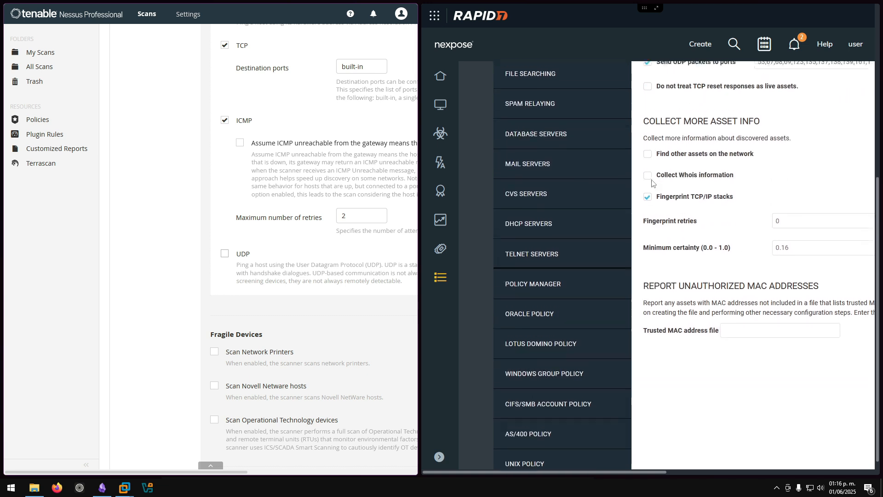
{"action": "scroll", "coordinate": [653, 184], "scroll_direction": "up", "scroll_amount": 6}
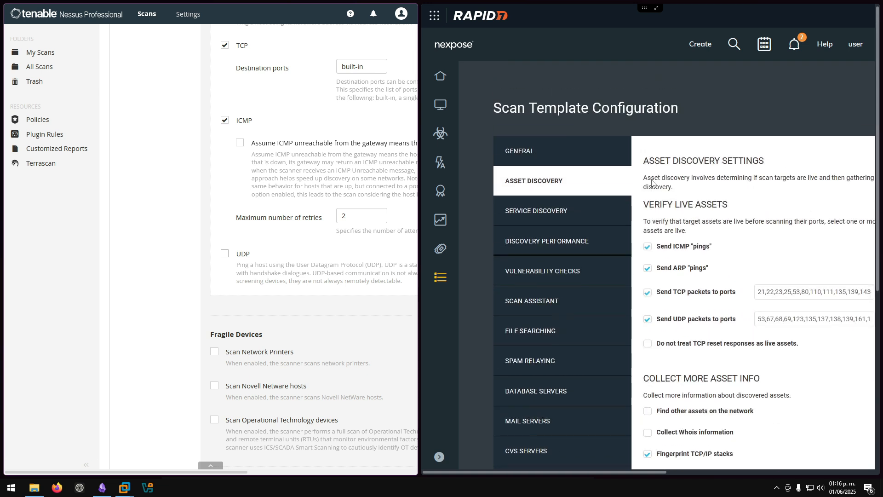
- Show the Service Discovery settings in both Nexpose and Nessus
{"action": "left_click", "coordinate": [539, 214]}
{"action": "scroll", "coordinate": [687, 189], "scroll_direction": "down", "scroll_amount": 4}
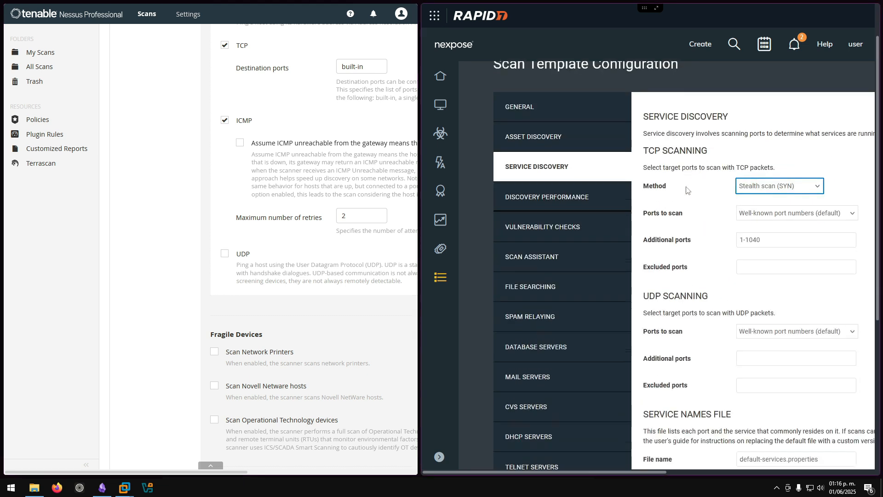
{"action": "scroll", "coordinate": [687, 189], "scroll_direction": "up", "scroll_amount": 3}
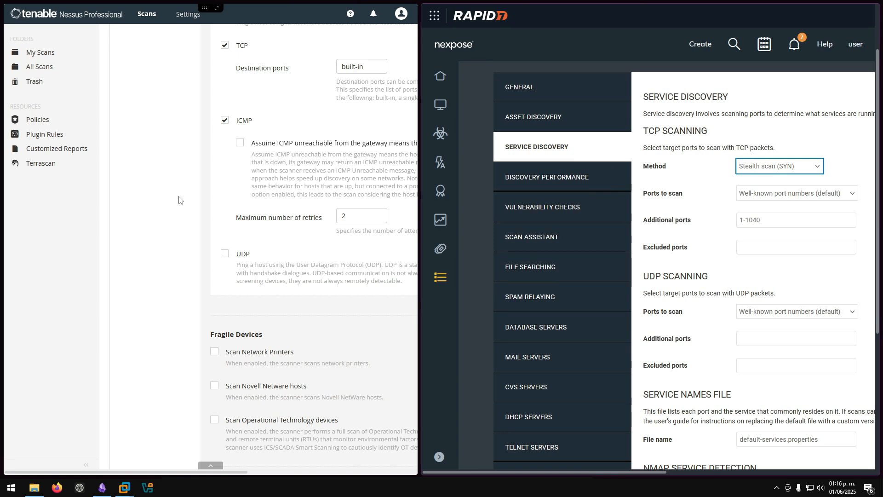
{"action": "scroll", "coordinate": [179, 200], "scroll_direction": "up", "scroll_amount": 4}
{"action": "scroll", "coordinate": [179, 201], "scroll_direction": "up", "scroll_amount": 3}
{"action": "left_click", "coordinate": [151, 161]}
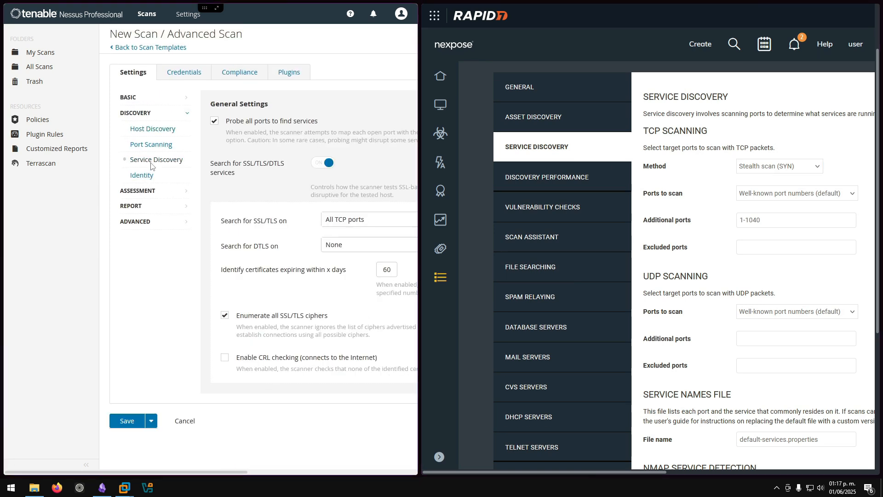
- Put Nessus on Port Scanning and Nexpose back on Asset Discovery's TCP live-asset ports
{"action": "left_click", "coordinate": [148, 144]}
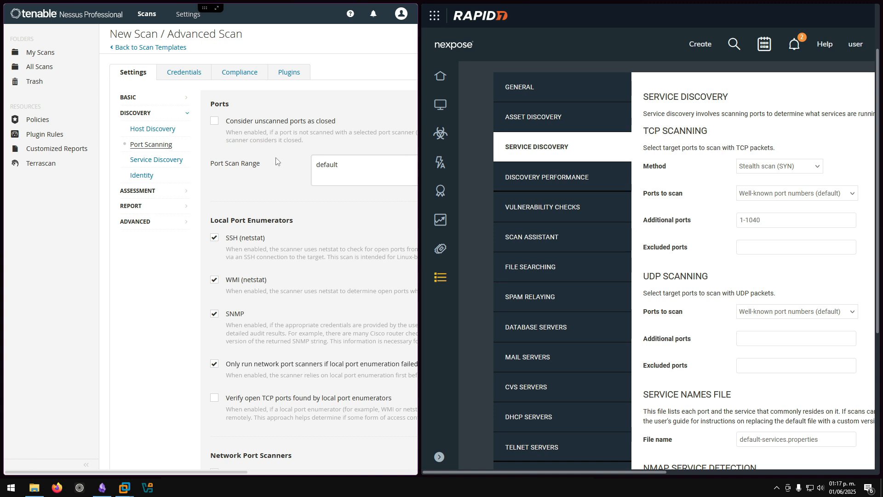
{"action": "left_click", "coordinate": [552, 121]}
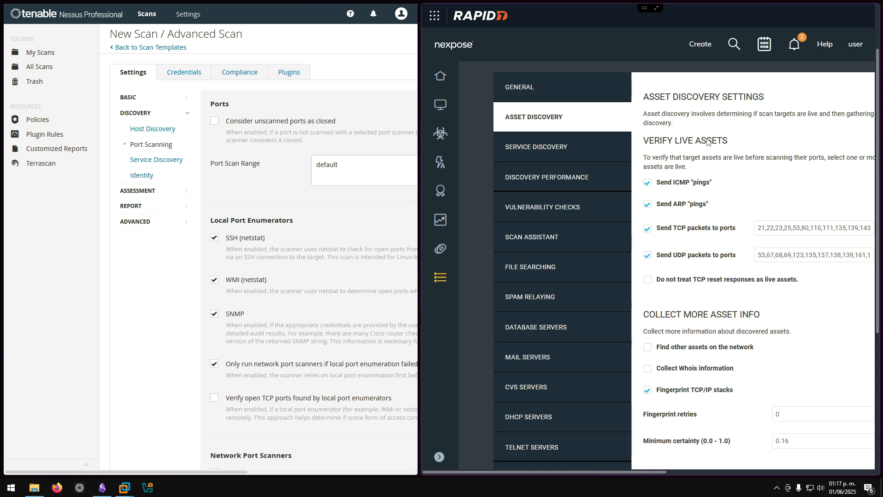
{"action": "scroll", "coordinate": [707, 142], "scroll_direction": "down", "scroll_amount": 2}
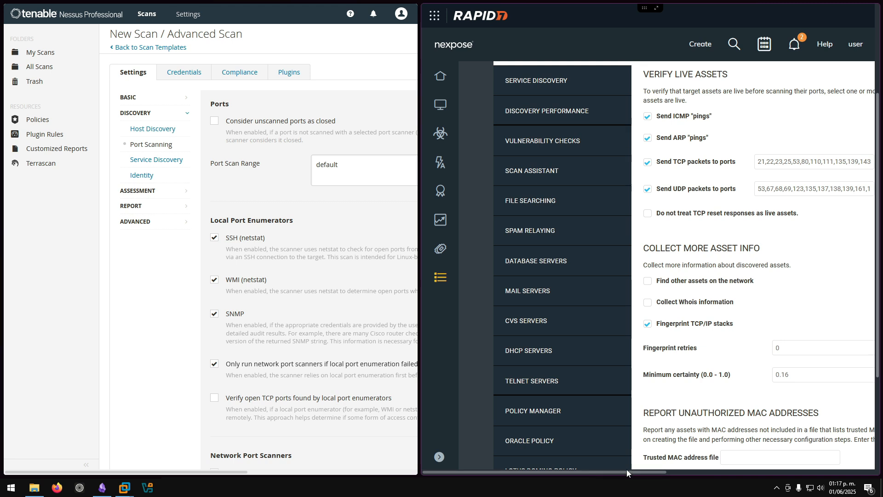
{"action": "left_click_drag", "start_coordinate": [630, 472], "coordinate": [716, 471]}
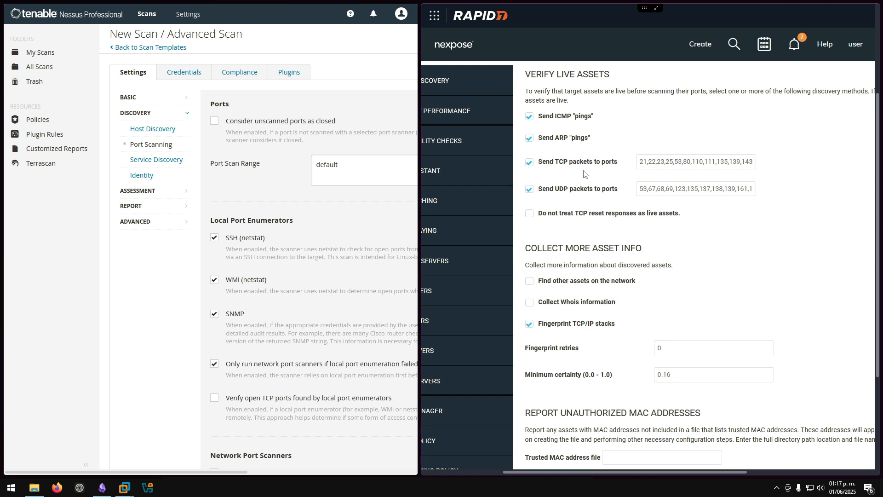
{"action": "scroll", "coordinate": [578, 179], "scroll_direction": "down", "scroll_amount": 3}
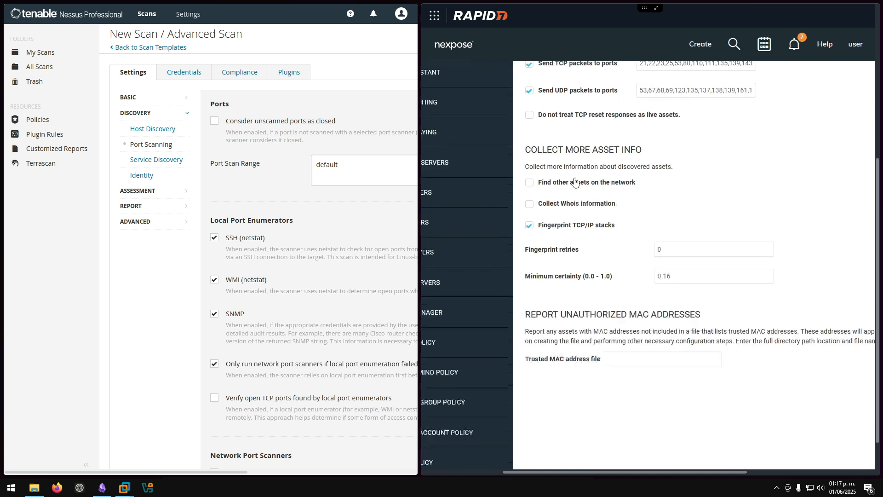
{"action": "scroll", "coordinate": [575, 182], "scroll_direction": "up", "scroll_amount": 5}
{"action": "left_click", "coordinate": [149, 249]}
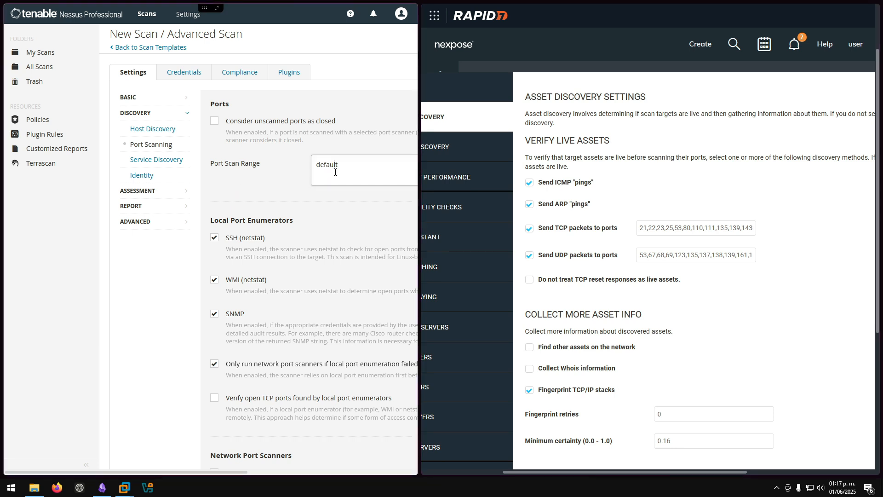
{"action": "scroll", "coordinate": [334, 172], "scroll_direction": "down", "scroll_amount": 2}
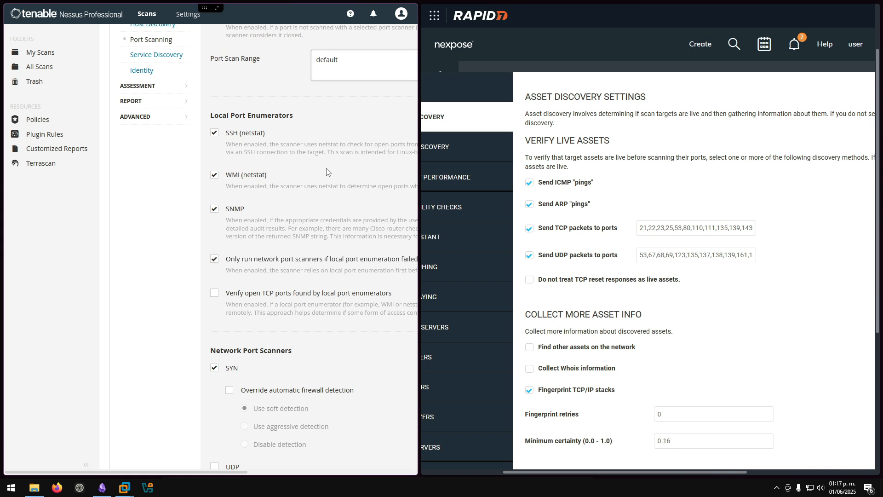
{"action": "key", "text": "ctrl+minus"}
{"action": "key", "text": "ctrl+minus"}
{"action": "key", "text": "ctrl+plus"}
{"action": "key", "text": "ctrl+plus"}
{"action": "scroll", "coordinate": [251, 218], "scroll_direction": "down", "scroll_amount": 3}
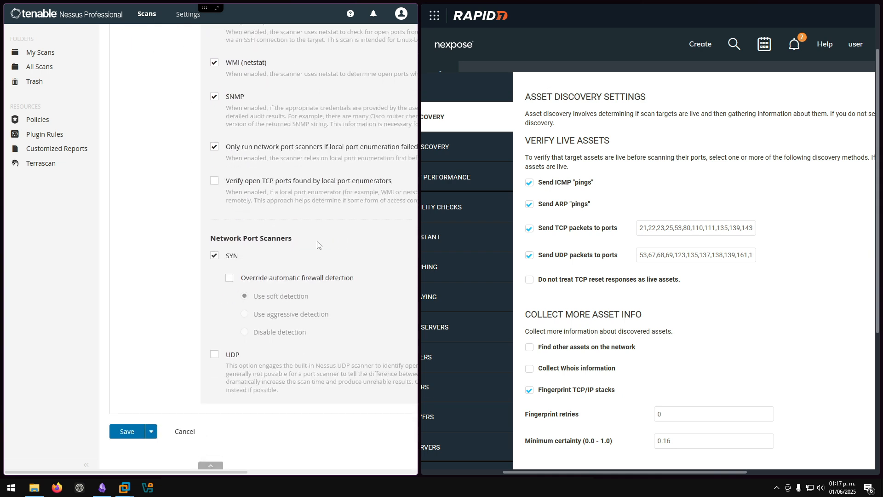
{"action": "left_click_drag", "start_coordinate": [293, 239], "coordinate": [195, 233]}
{"action": "left_click", "coordinate": [208, 239]}
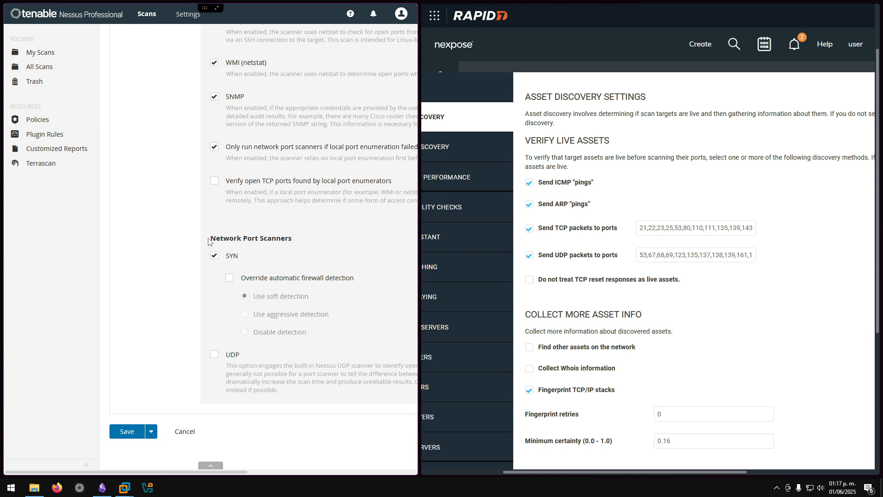
{"action": "double_click", "coordinate": [238, 260]}
{"action": "scroll", "coordinate": [241, 170], "scroll_direction": "up", "scroll_amount": 5}
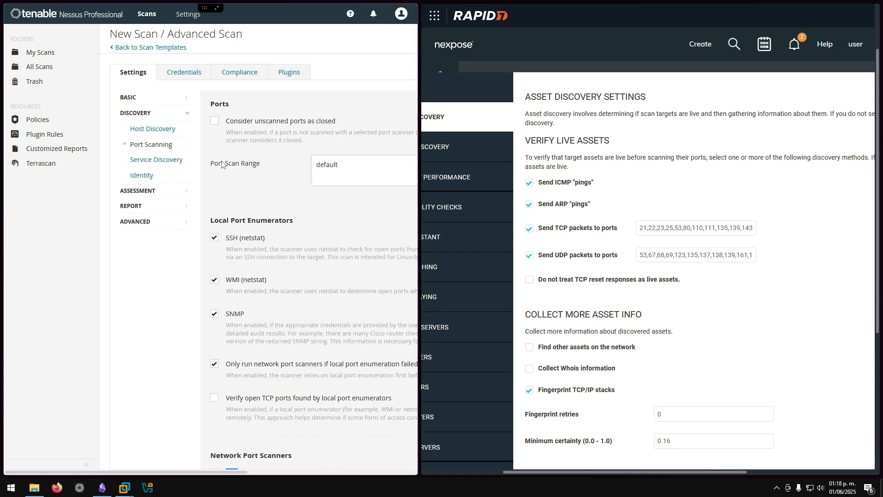
- Show Service Discovery in a zoomed-out Nessus page and in the Nexpose template
{"action": "left_click", "coordinate": [166, 162]}
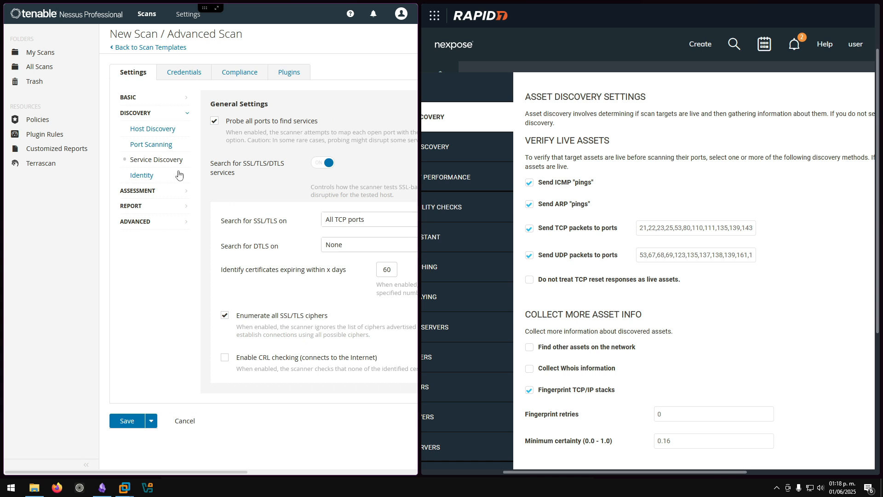
{"action": "key", "text": "ctrl+minus"}
{"action": "key", "text": "ctrl+minus"}
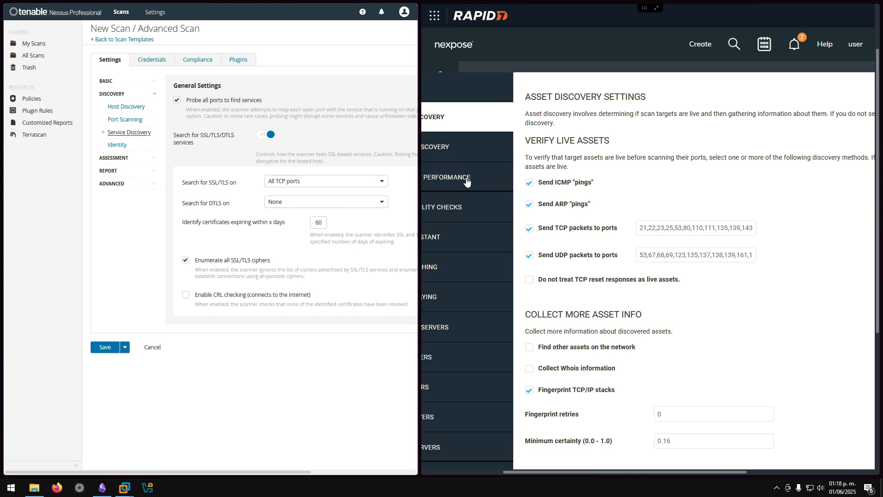
{"action": "left_click", "coordinate": [456, 150]}
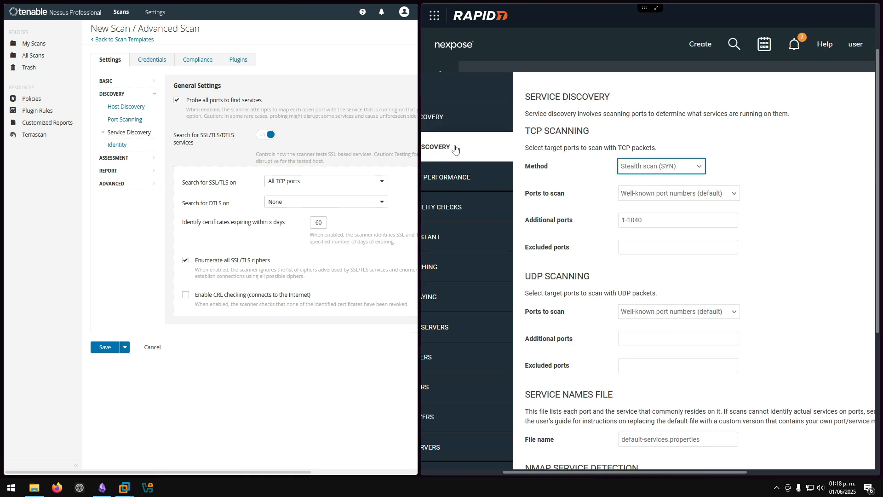
{"action": "left_click", "coordinate": [510, 469]}
{"action": "left_click_drag", "start_coordinate": [510, 473], "coordinate": [449, 473]}
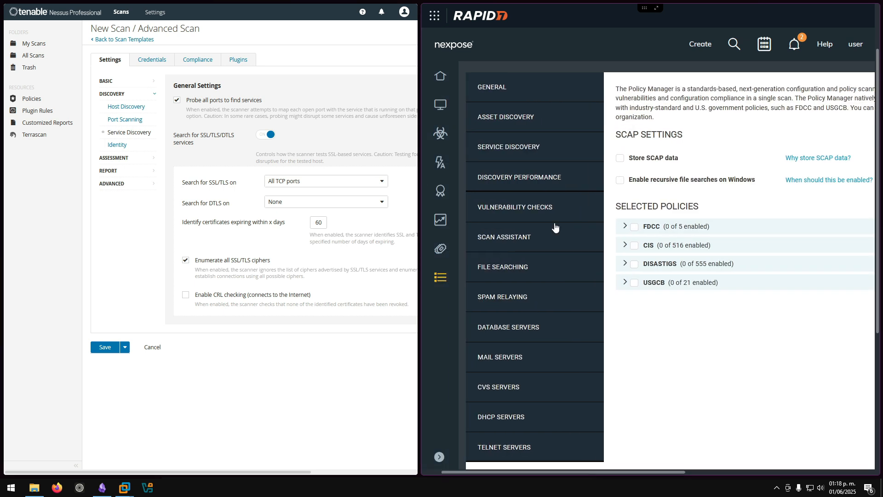
{"action": "left_click", "coordinate": [505, 158]}
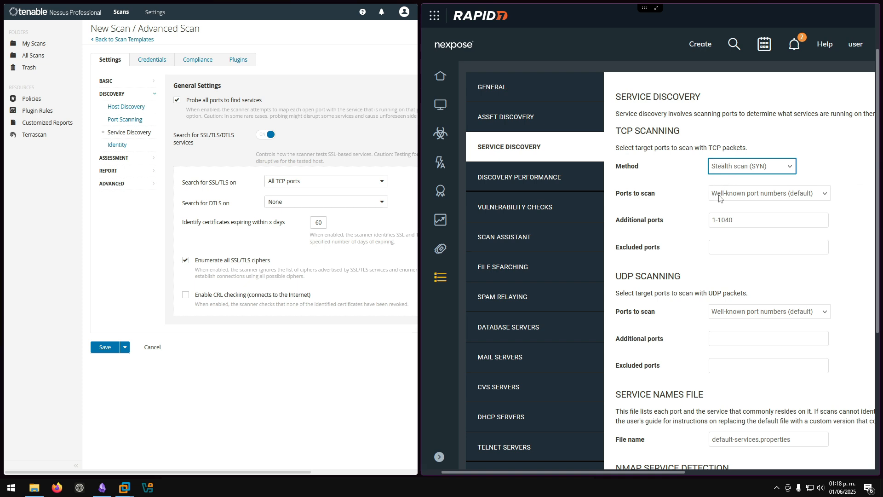
- Set Nexpose's additional TCP ports to 1-1040, then show the template's General settings
{"action": "left_click", "coordinate": [748, 220]}
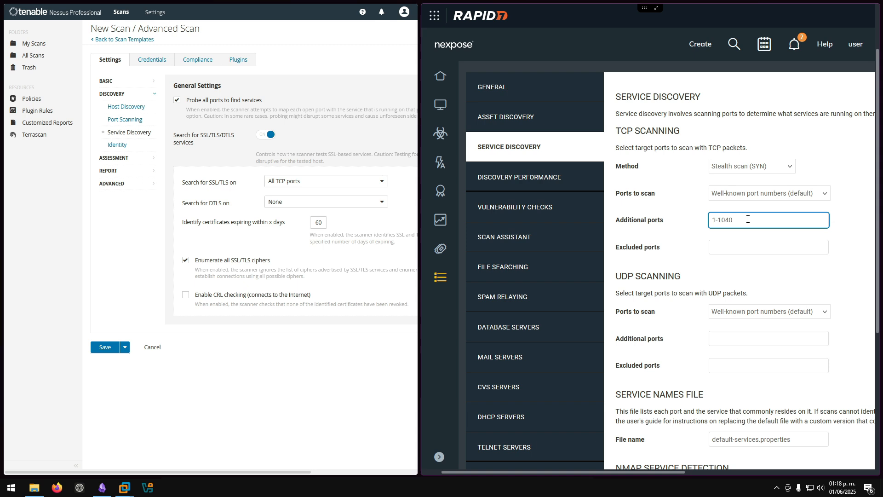
{"action": "scroll", "coordinate": [748, 220], "scroll_direction": "down", "scroll_amount": 4}
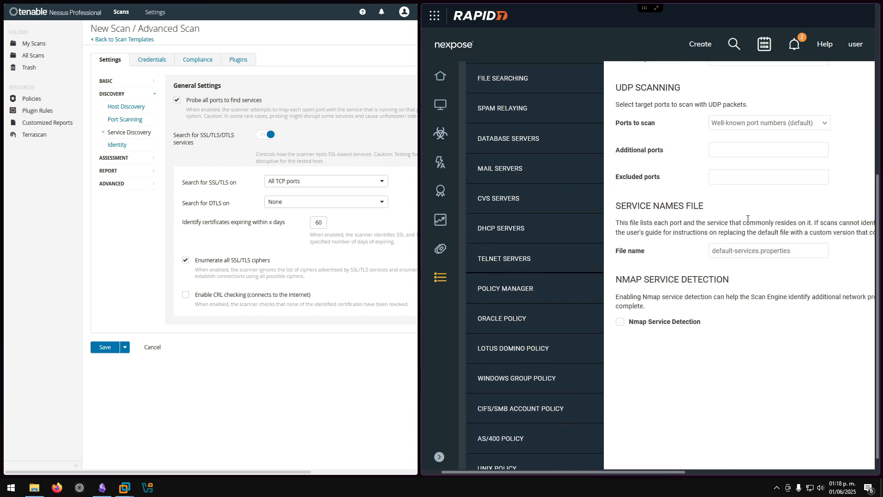
{"action": "scroll", "coordinate": [748, 222], "scroll_direction": "up", "scroll_amount": 4}
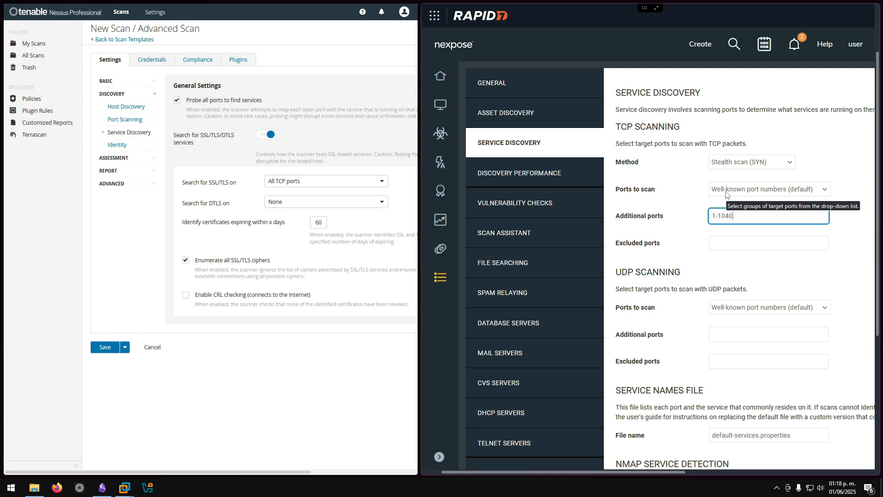
{"action": "left_click", "coordinate": [500, 87]}
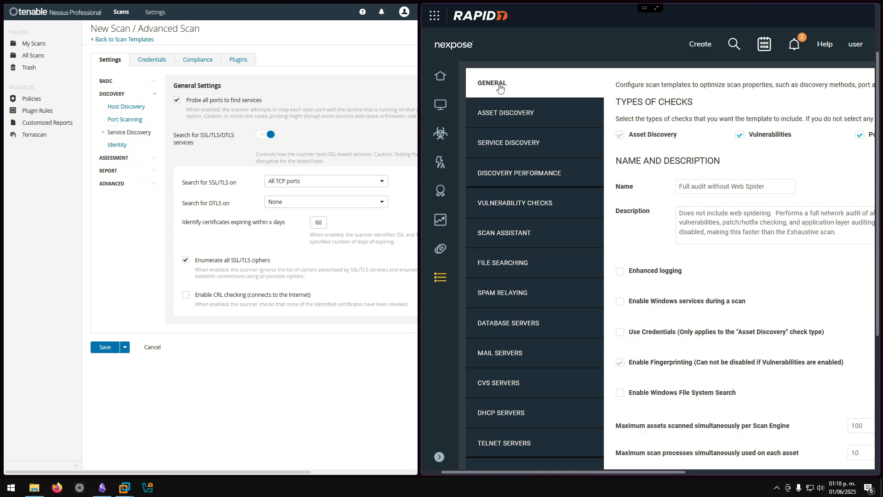
{"action": "left_click", "coordinate": [700, 44]}
- Open Nexpose's Create a Site dialog and review Nessus's Assessment, Malware and Report settings
{"action": "left_click", "coordinate": [603, 144]}
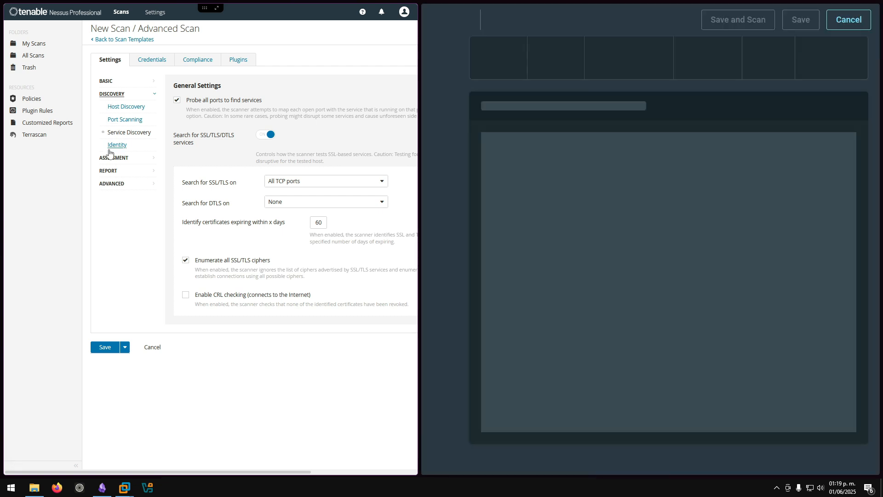
{"action": "left_click", "coordinate": [110, 158]}
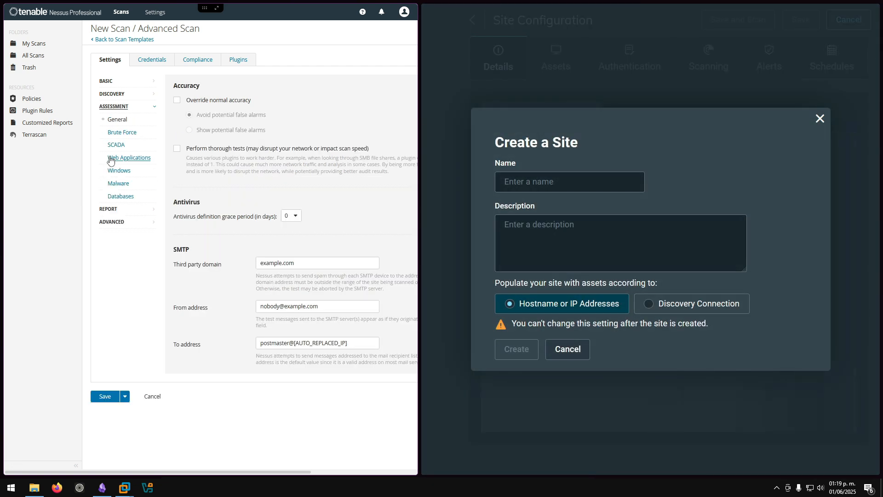
{"action": "left_click", "coordinate": [120, 184]}
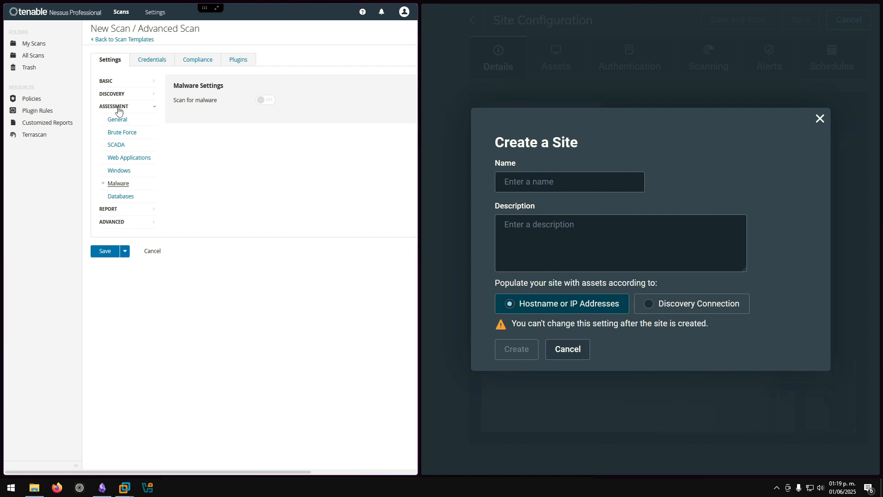
{"action": "left_click", "coordinate": [108, 209]}
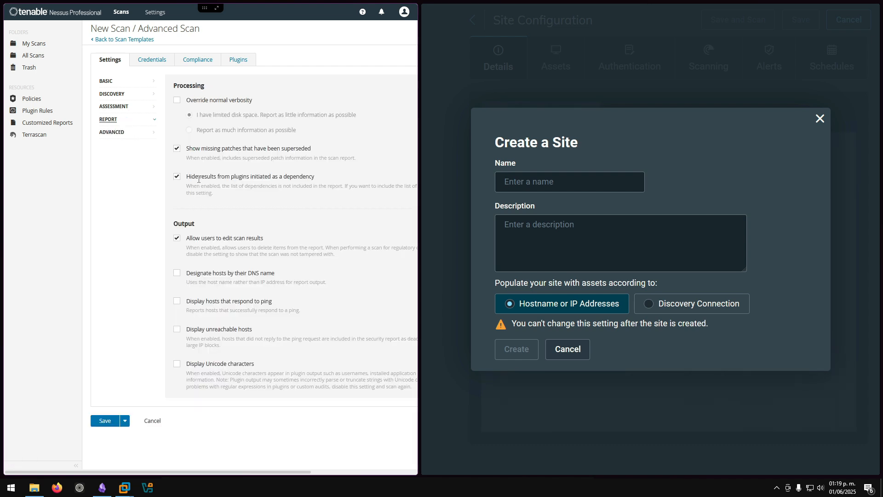
- Review the Nessus scan's Advanced settings, then return to its Basic General settings
{"action": "left_click", "coordinate": [115, 132]}
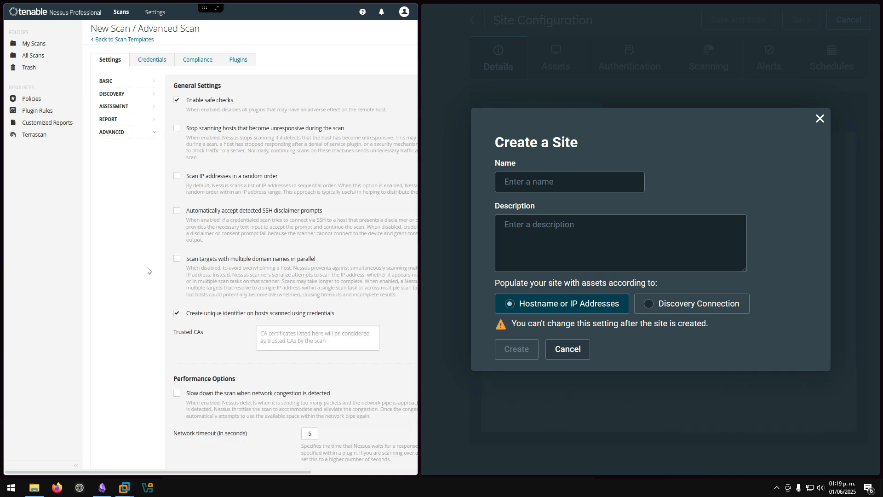
{"action": "scroll", "coordinate": [148, 271], "scroll_direction": "down", "scroll_amount": 9}
{"action": "scroll", "coordinate": [149, 264], "scroll_direction": "down", "scroll_amount": 12}
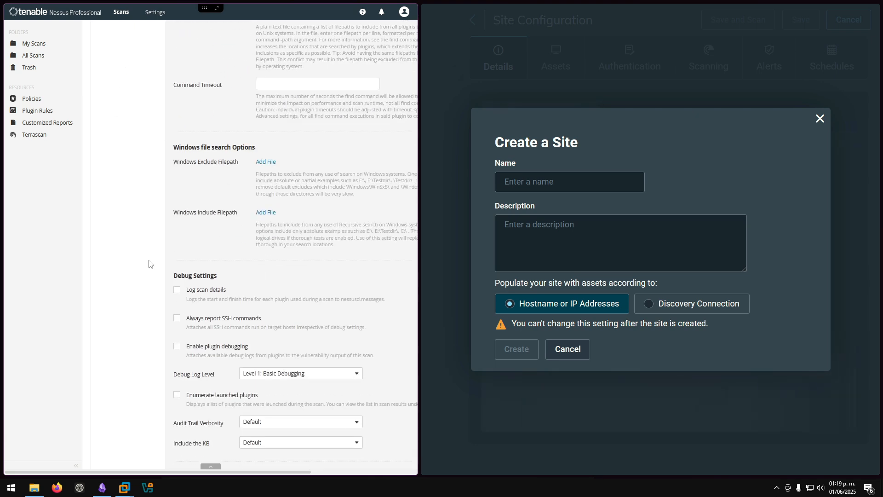
{"action": "scroll", "coordinate": [148, 264], "scroll_direction": "up", "scroll_amount": 20}
{"action": "scroll", "coordinate": [148, 264], "scroll_direction": "up", "scroll_amount": 1}
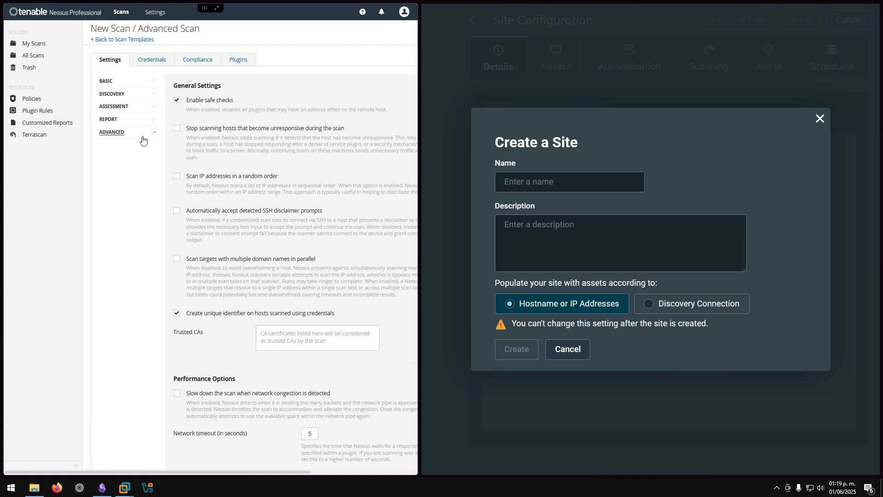
{"action": "left_click", "coordinate": [111, 83]}
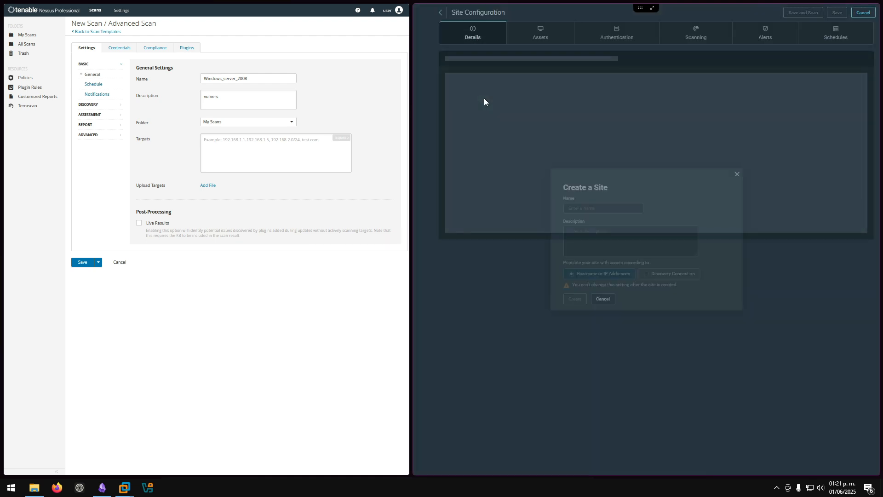
- Create the Nexpose site 'Windows_server2008' with the description 'Vulners'
{"action": "left_click", "coordinate": [584, 208]}
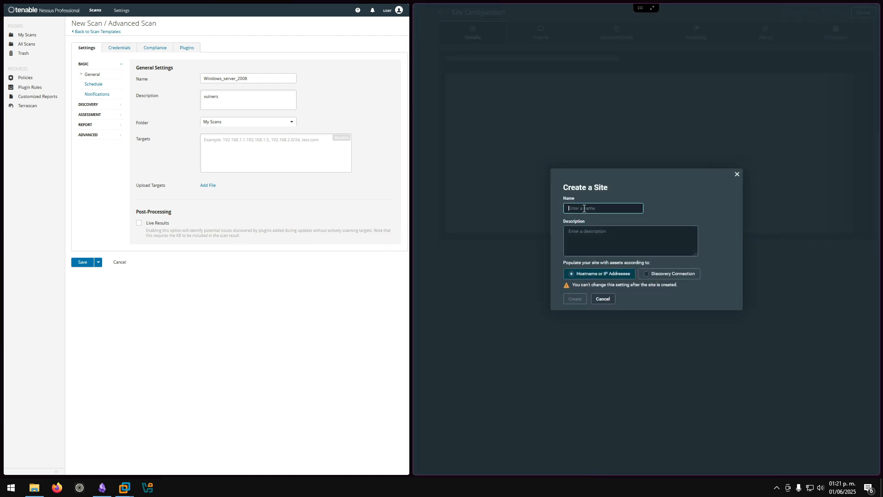
{"action": "type", "text": "Windows_server2008"}
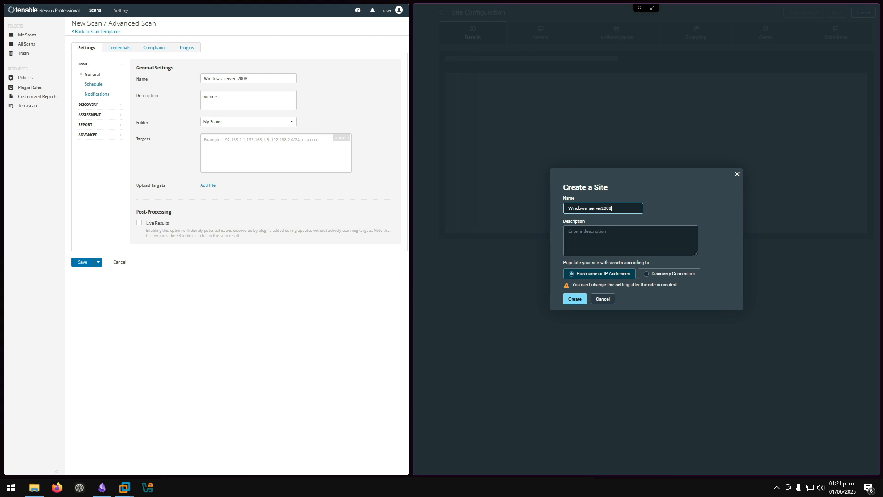
{"action": "left_click", "coordinate": [581, 241]}
{"action": "type", "text": "Vuln"}
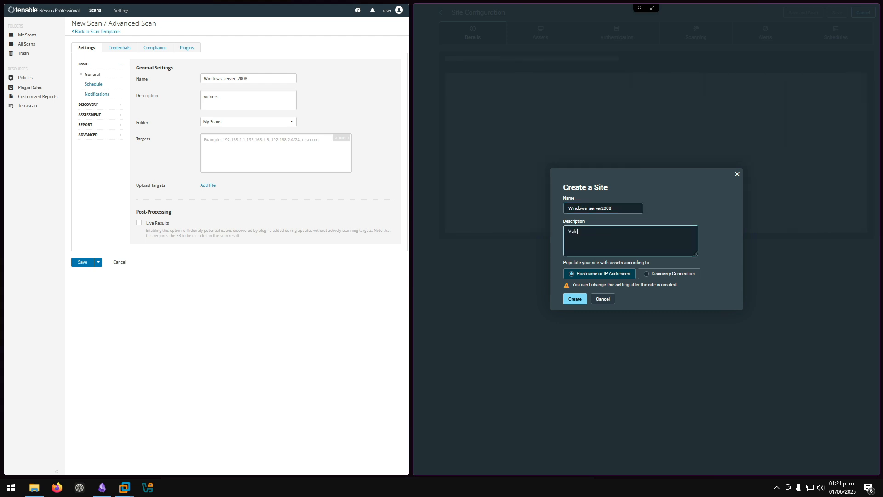
{"action": "type", "text": "ers"}
{"action": "left_click", "coordinate": [568, 299]}
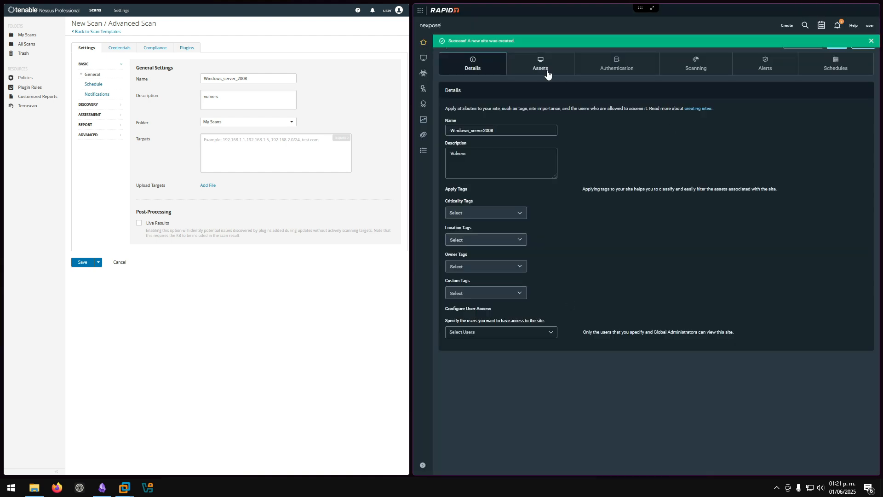
- Add 192.168.20.132 to the Nexpose site's Included Assets
{"action": "left_click", "coordinate": [545, 72]}
{"action": "left_click", "coordinate": [487, 163]}
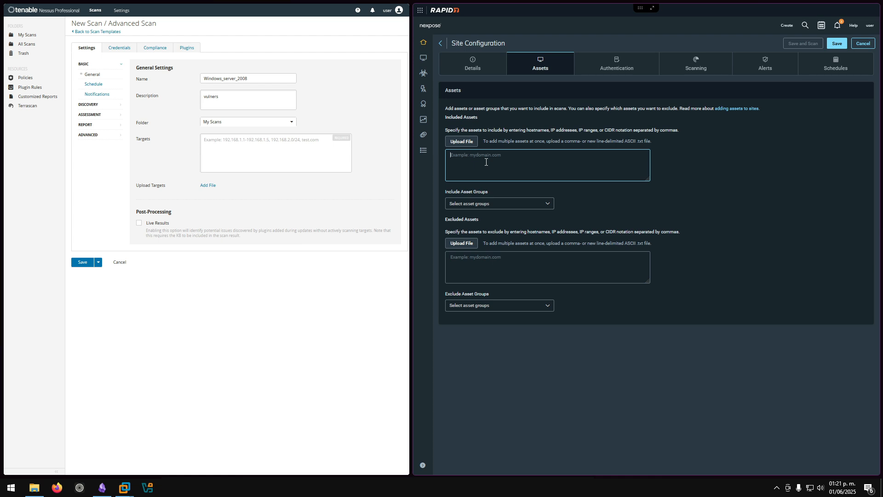
{"action": "type", "text": "192.168.20.132"}
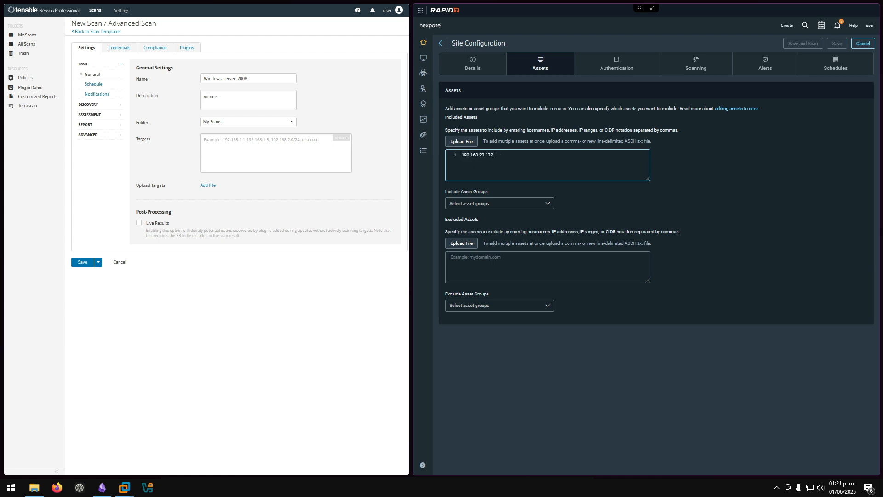
- Set the Nessus scan target to 192.168.20.132 and save the scan
{"action": "left_click", "coordinate": [304, 156]}
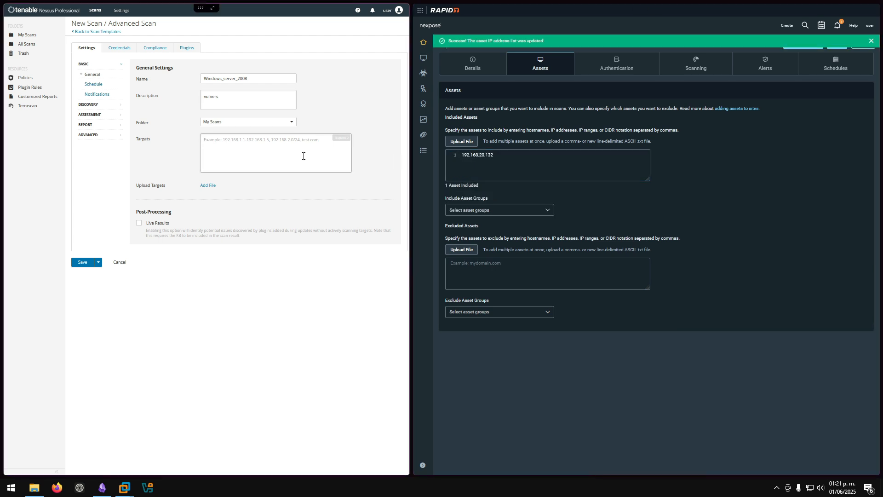
{"action": "type", "text": "192.168.20.132"}
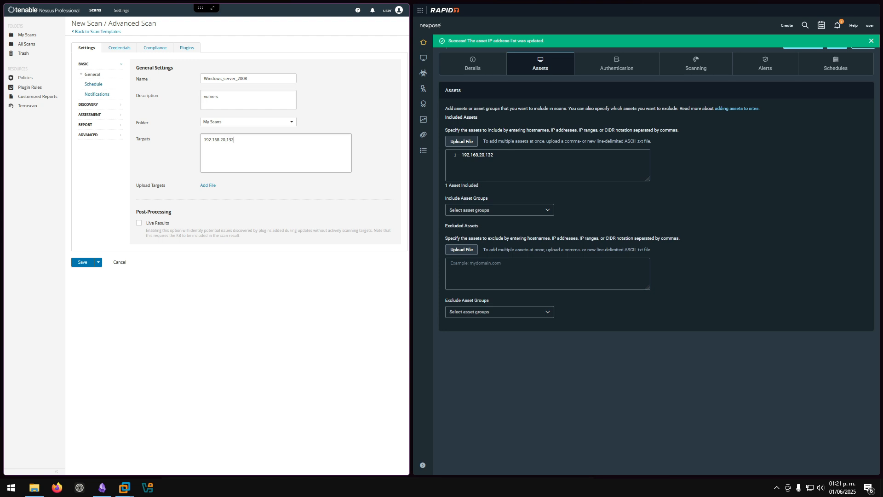
{"action": "left_click", "coordinate": [86, 266]}
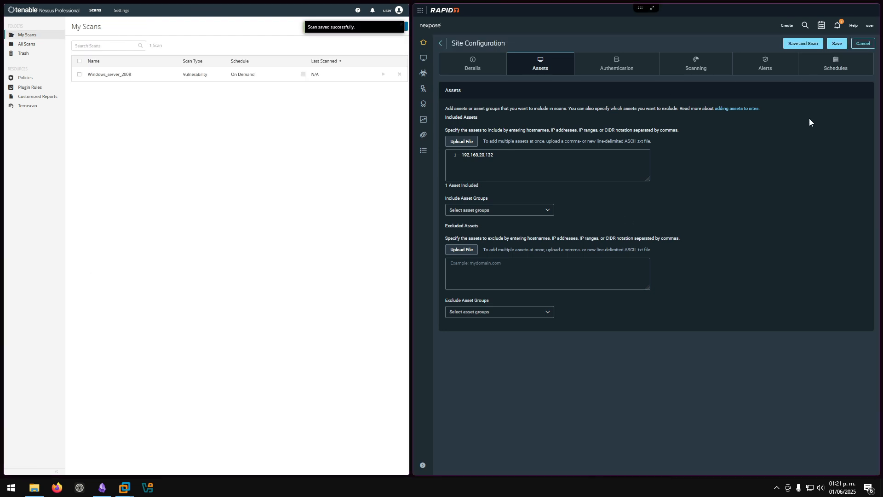
- Save the Nexpose site with the Full audit without Web Spider template, then launch the Windows_server_2008 Nessus scan
{"action": "left_click", "coordinate": [688, 69]}
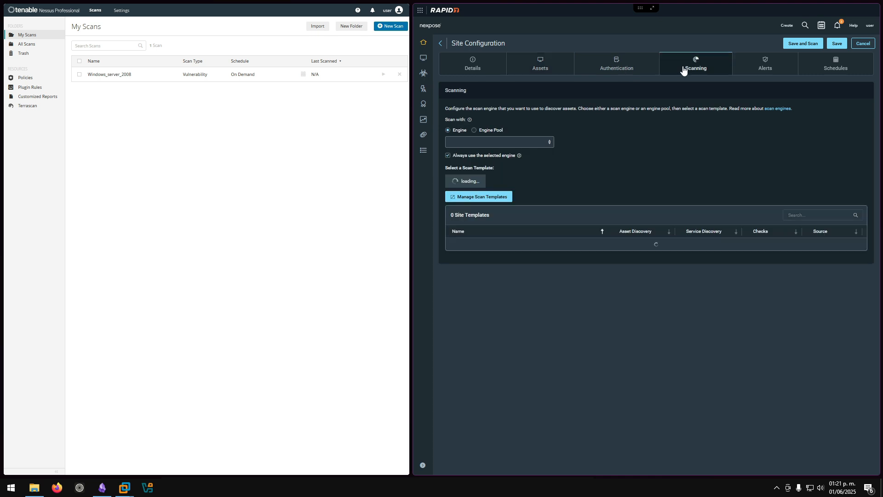
{"action": "scroll", "coordinate": [609, 164], "scroll_direction": "down", "scroll_amount": 3}
{"action": "scroll", "coordinate": [608, 165], "scroll_direction": "up", "scroll_amount": 3}
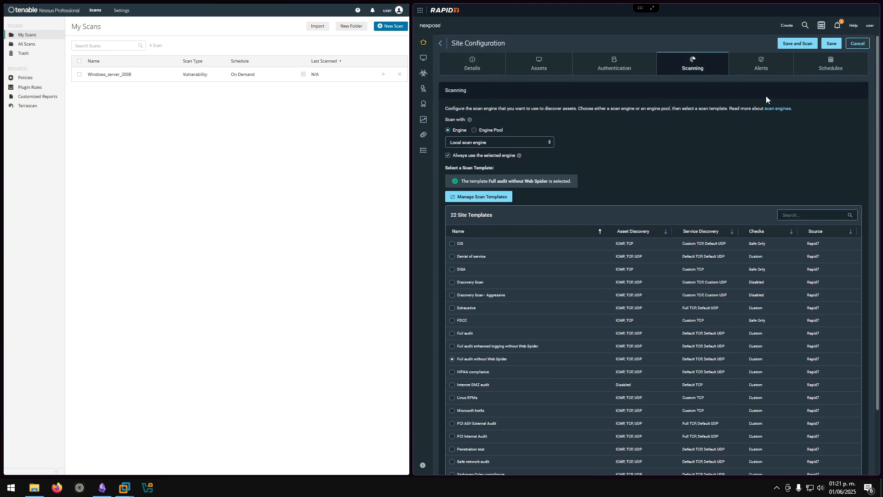
{"action": "left_click", "coordinate": [832, 41]}
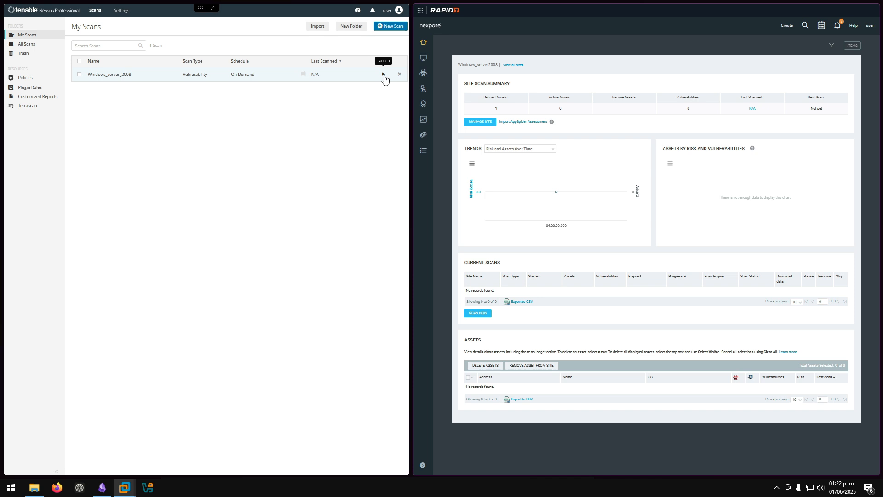
{"action": "left_click", "coordinate": [384, 75]}
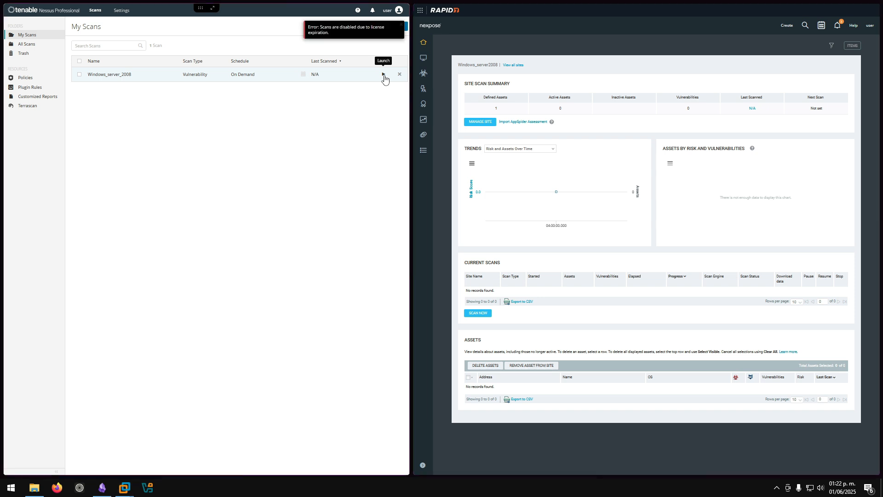